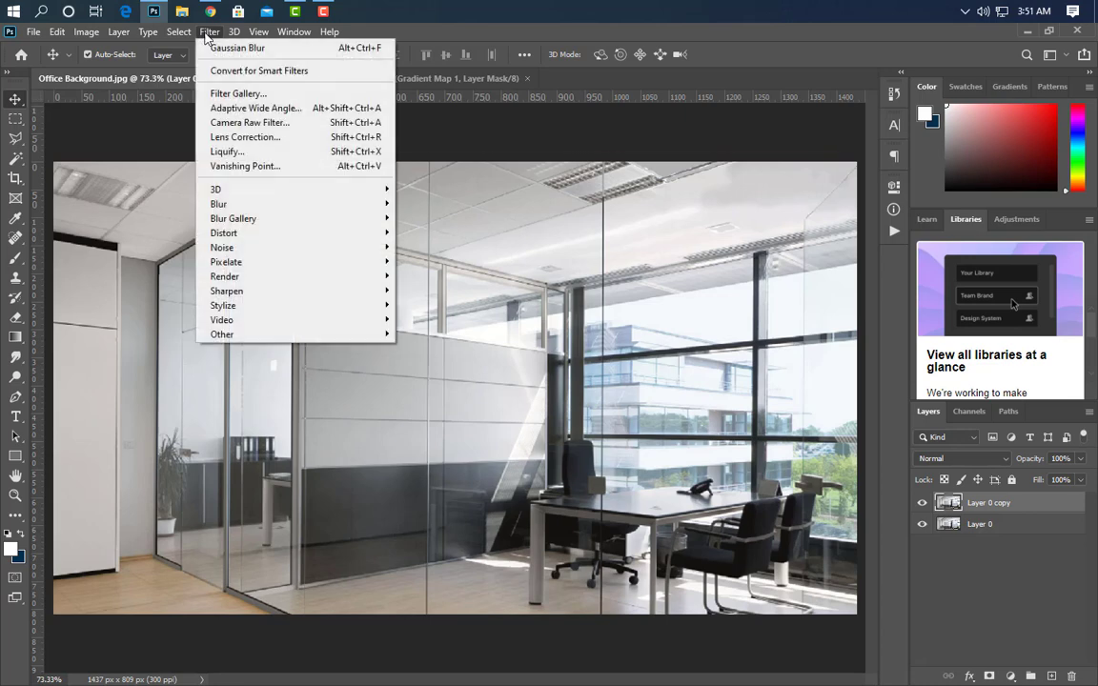
Apply a Gaussian Blur with a 5-pixel radius to the Layer 0 copy layer.
{"action": "mouse_move", "coordinate": [310, 203]}
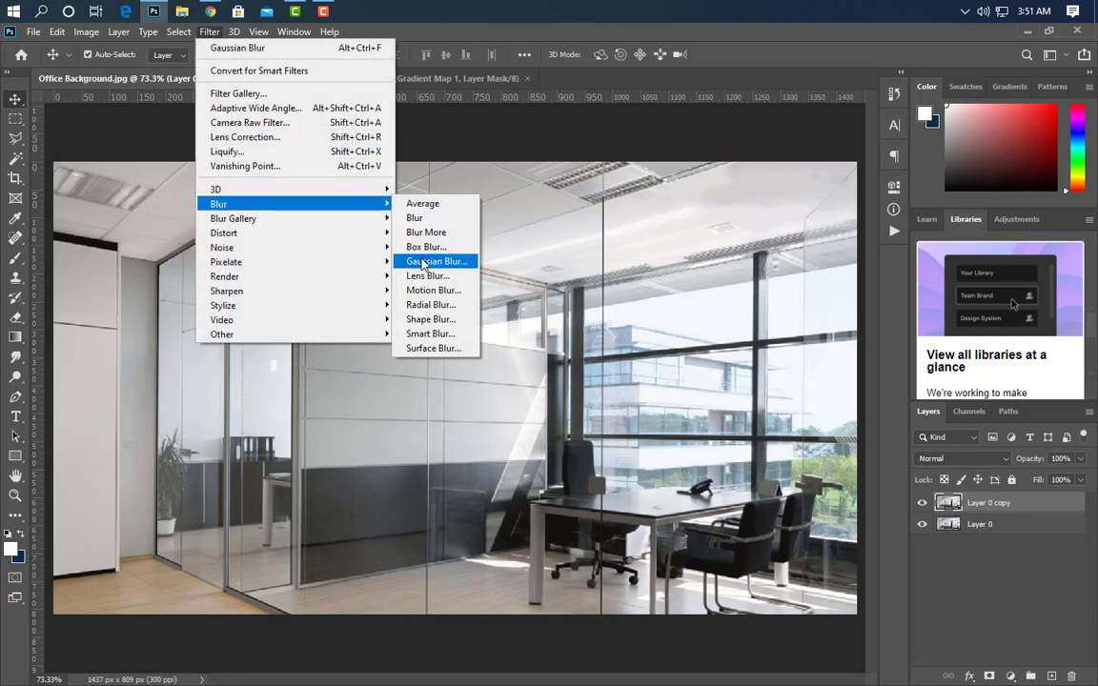
{"action": "left_click", "coordinate": [429, 261]}
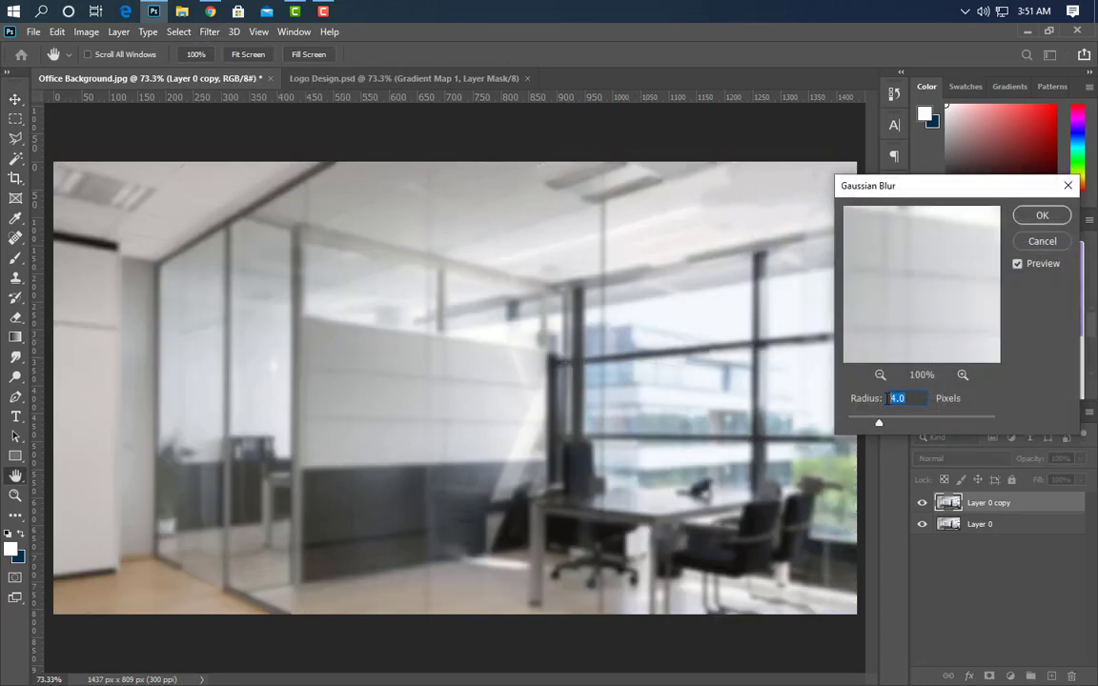
{"action": "type", "text": "5"}
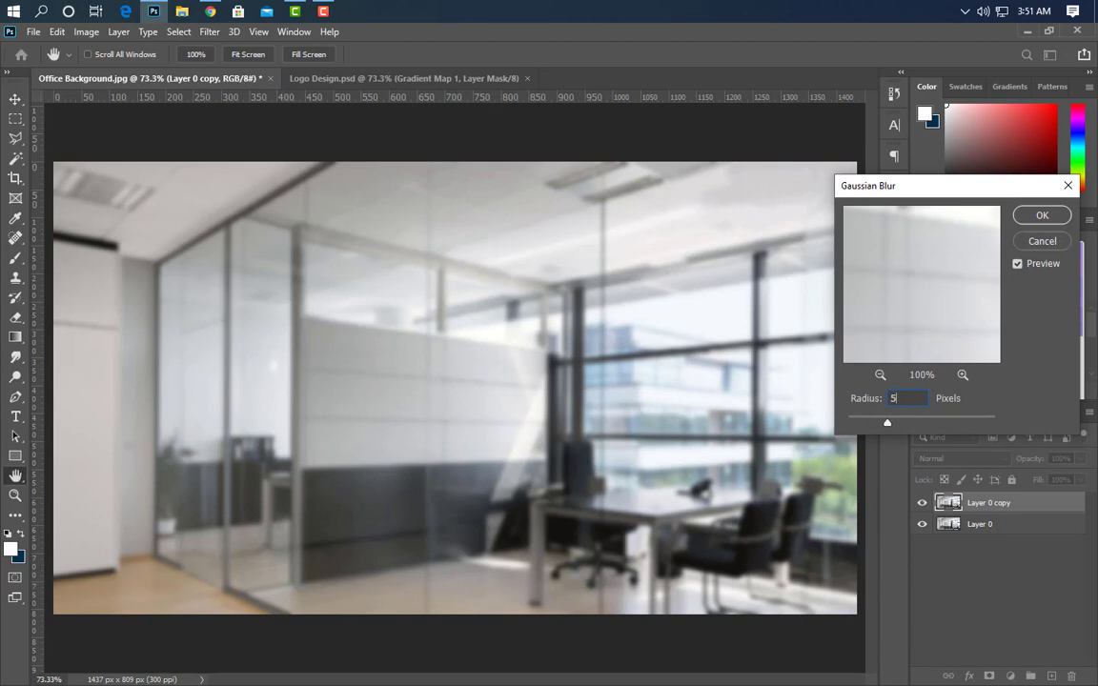
{"action": "left_click", "coordinate": [1035, 220]}
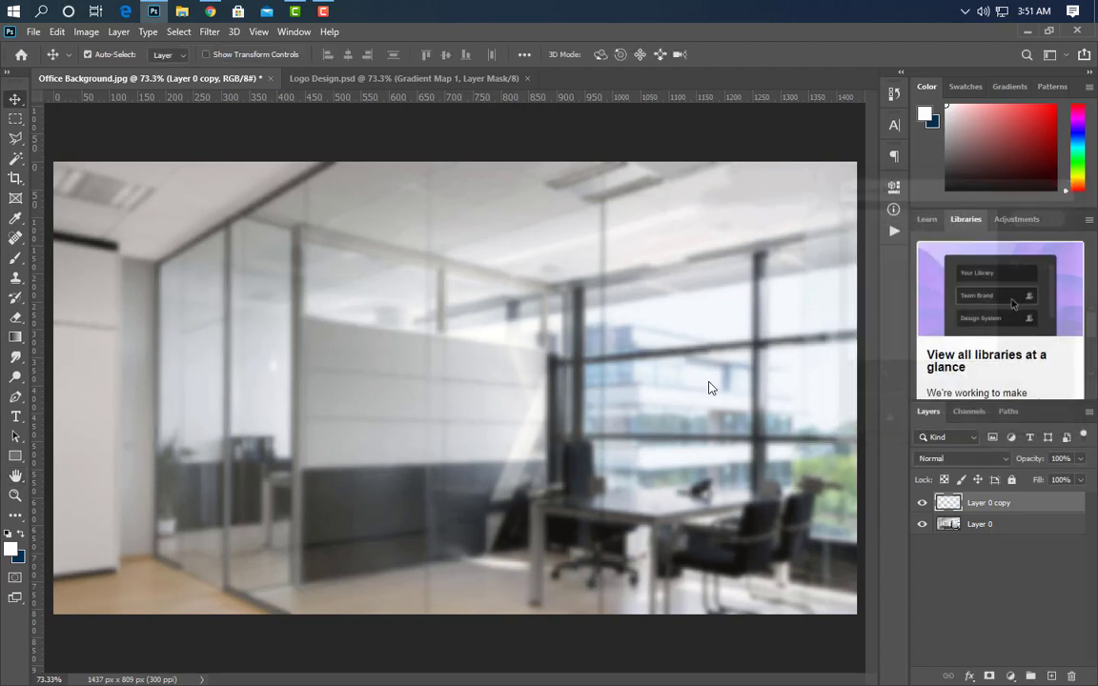
Erase the blurred copy over the middle of the office with a soft 600-pixel Eraser, keeping the right edge and upper-left ceiling blurred.
{"action": "left_click", "coordinate": [16, 320]}
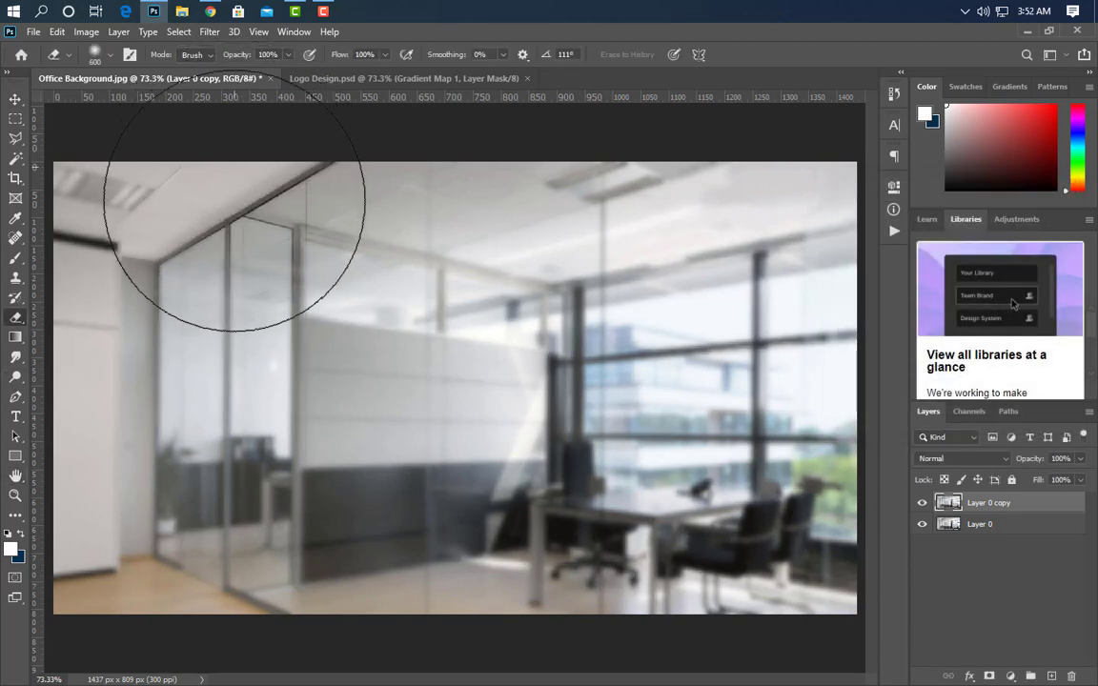
{"action": "mouse_move", "coordinate": [233, 202]}
{"action": "left_mouse_down"}
{"action": "mouse_move", "coordinate": [212, 667]}
{"action": "mouse_move", "coordinate": [303, 388]}
{"action": "mouse_move", "coordinate": [333, 176]}
{"action": "mouse_move", "coordinate": [372, 655]}
{"action": "mouse_move", "coordinate": [410, 204]}
{"action": "mouse_move", "coordinate": [451, 645]}
{"action": "mouse_move", "coordinate": [510, 197]}
{"action": "mouse_move", "coordinate": [556, 669]}
{"action": "mouse_move", "coordinate": [562, 248]}
{"action": "mouse_move", "coordinate": [593, 156]}
{"action": "mouse_move", "coordinate": [610, 161]}
{"action": "mouse_move", "coordinate": [612, 500]}
{"action": "mouse_move", "coordinate": [630, 673]}
{"action": "mouse_move", "coordinate": [622, 429]}
{"action": "left_mouse_up"}
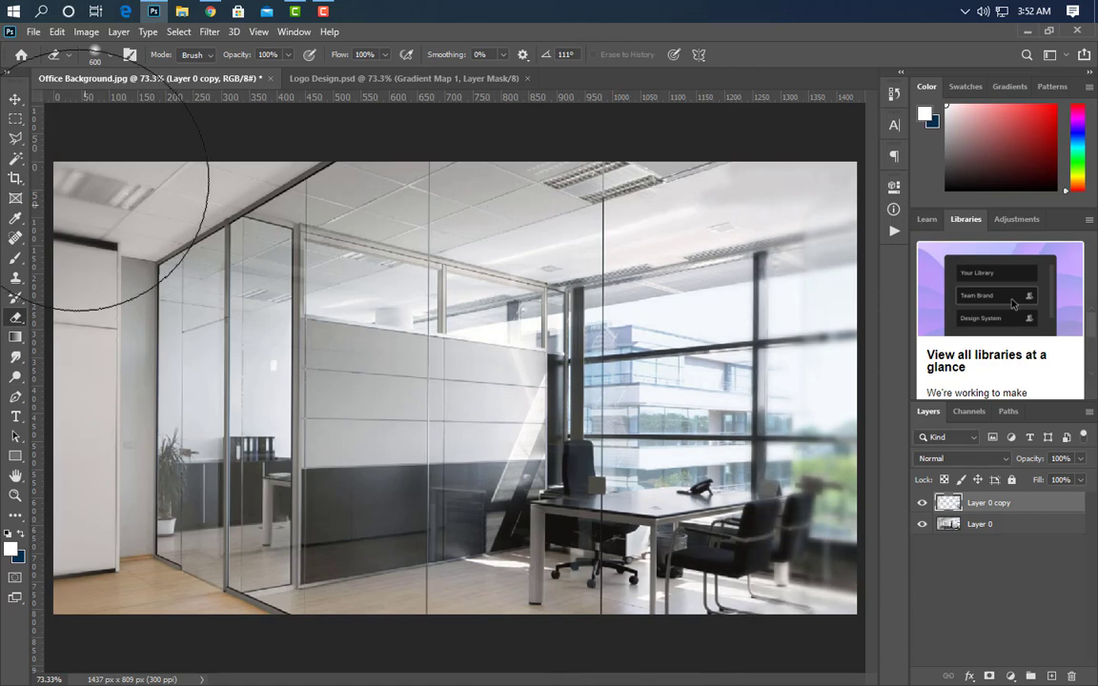
{"action": "left_click", "coordinate": [15, 98]}
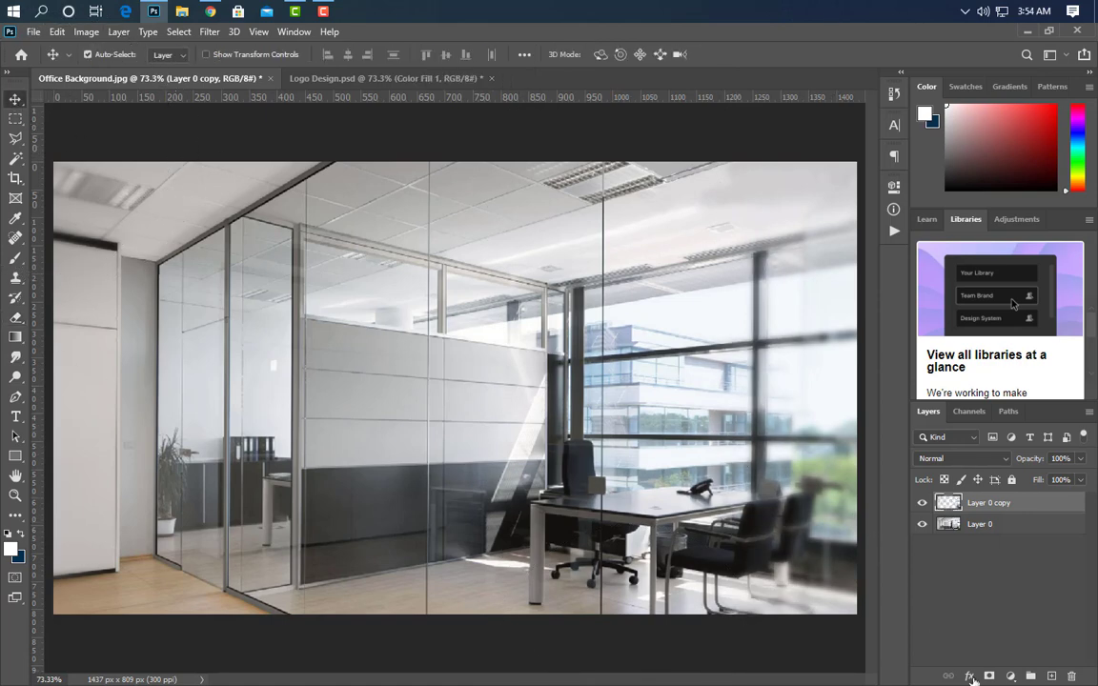
Add a solid color fill layer in black (#000000) above the blurred copy.
{"action": "left_click", "coordinate": [1011, 677]}
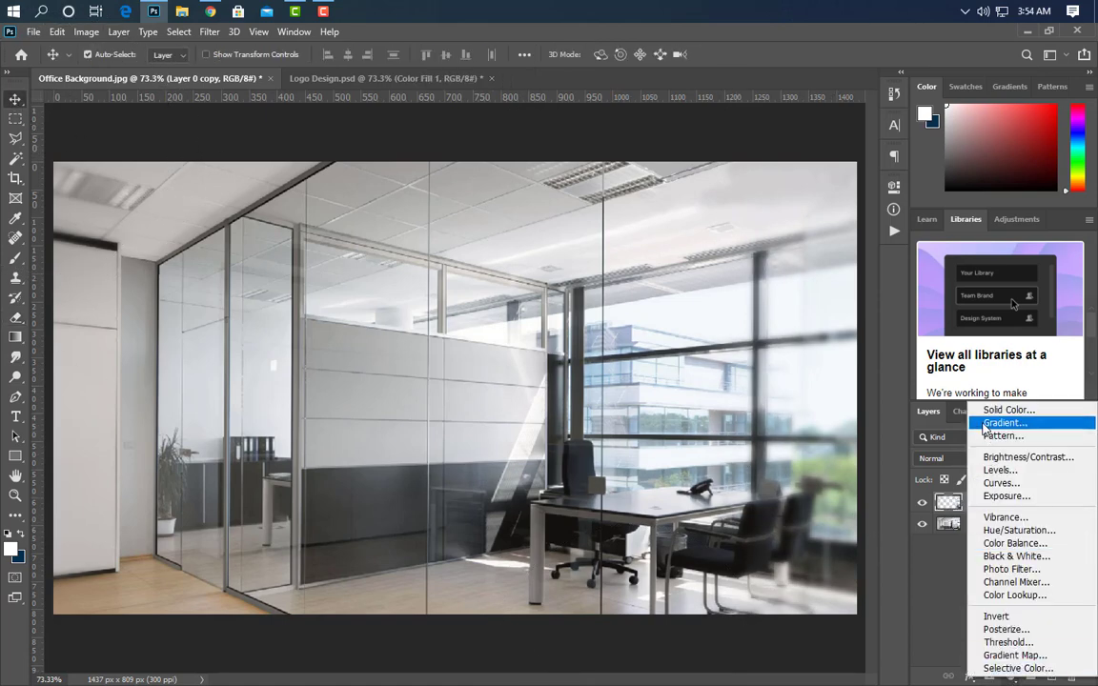
{"action": "left_click", "coordinate": [988, 411]}
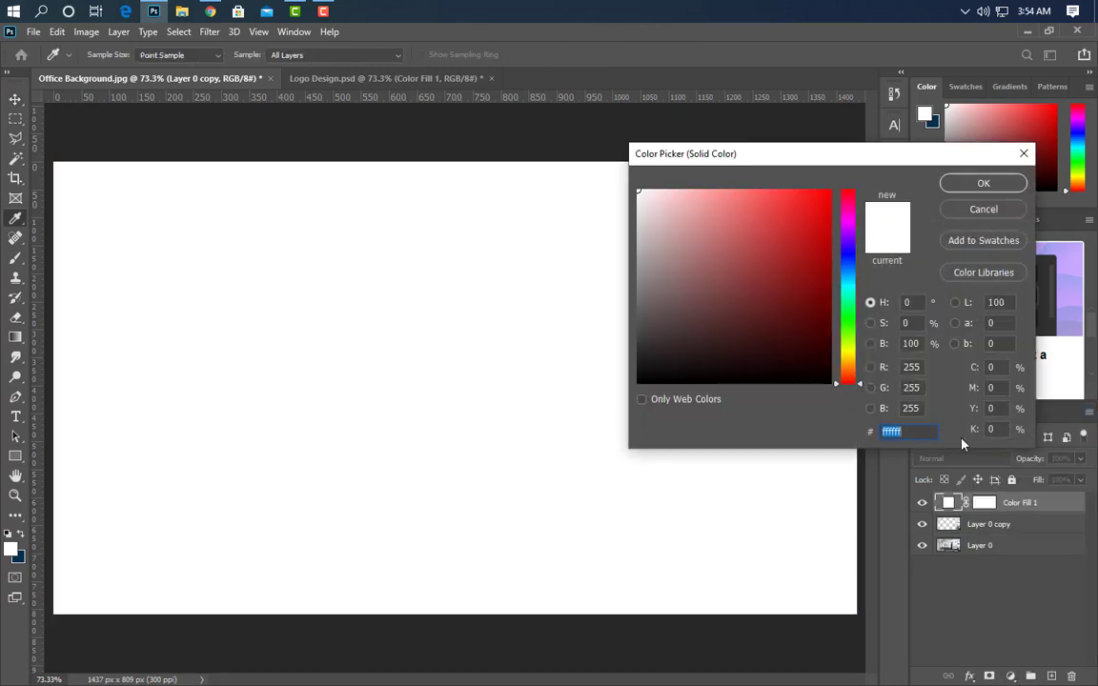
{"action": "left_click_drag", "start_coordinate": [748, 378], "coordinate": [518, 425]}
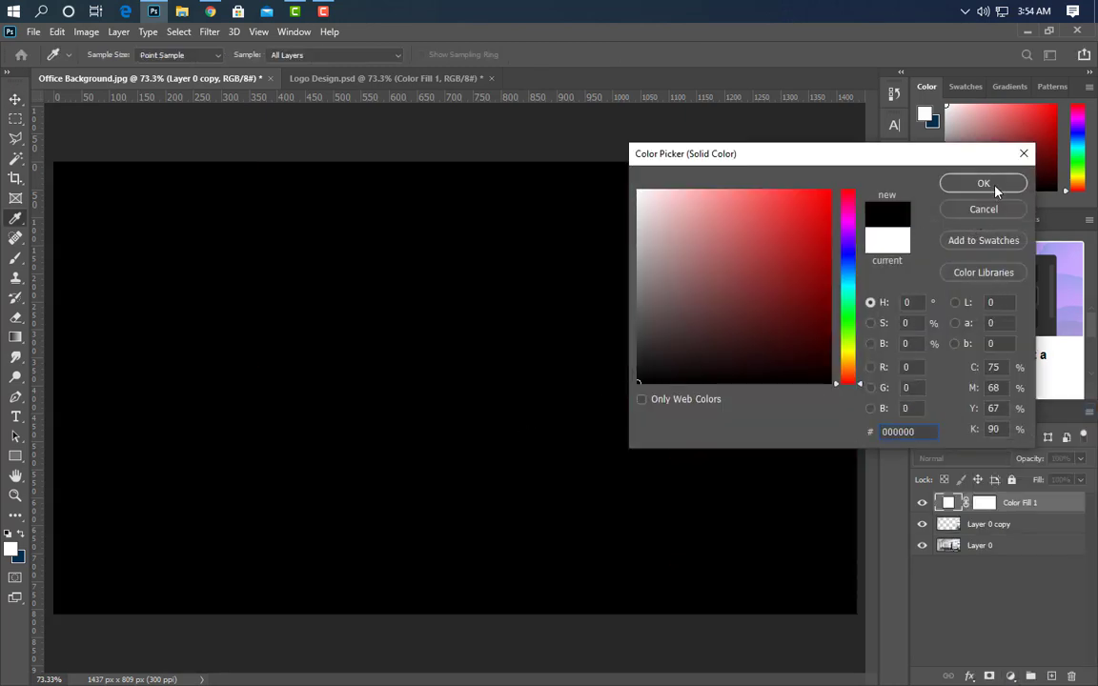
{"action": "left_click", "coordinate": [984, 183]}
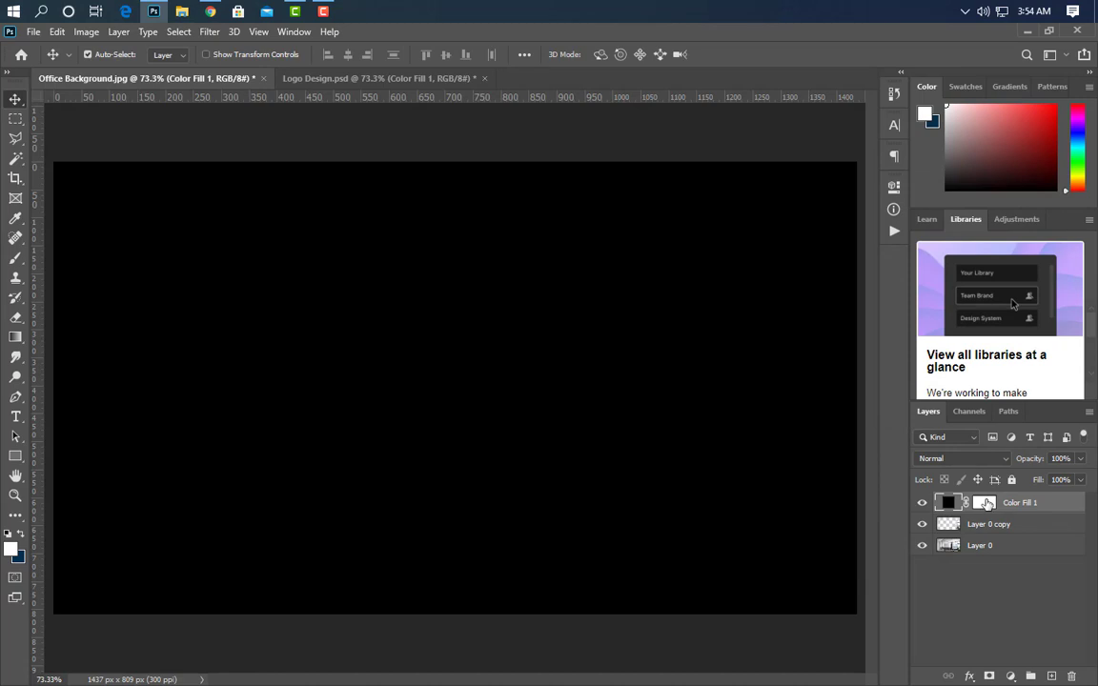
Paint black on the color fill's layer mask with a soft 800-pixel brush to reveal the left half of the office.
{"action": "left_click", "coordinate": [986, 503]}
{"action": "left_click", "coordinate": [15, 257]}
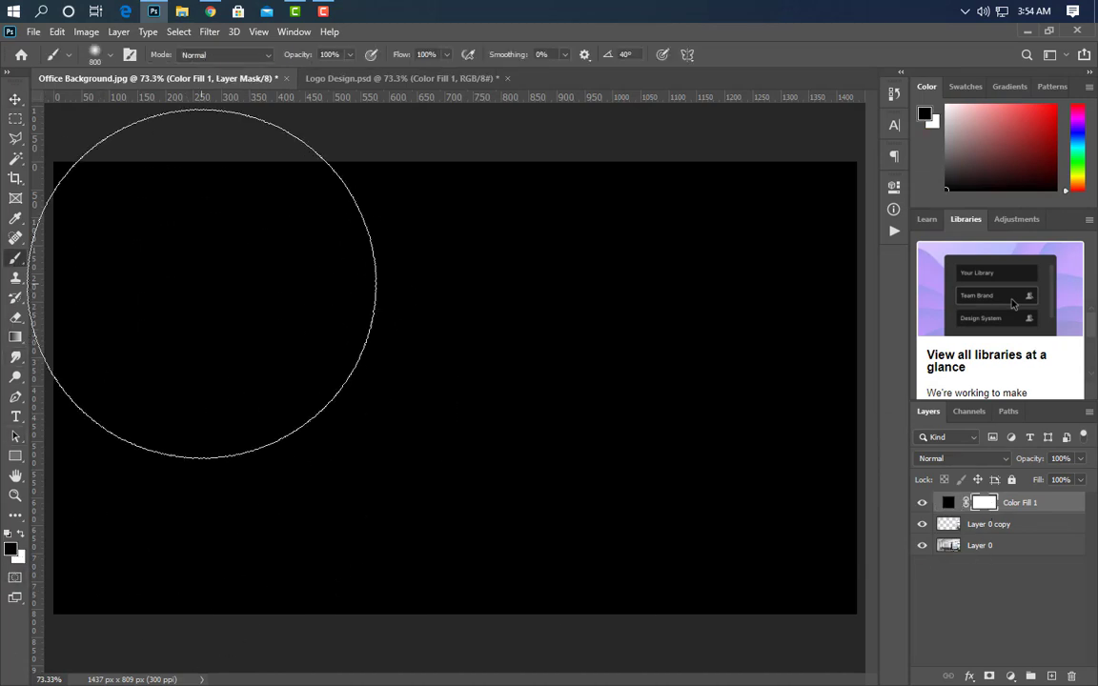
{"action": "mouse_move", "coordinate": [344, 214]}
{"action": "left_mouse_down"}
{"action": "mouse_move", "coordinate": [197, 382]}
{"action": "mouse_move", "coordinate": [3, 488]}
{"action": "mouse_move", "coordinate": [51, 175]}
{"action": "mouse_move", "coordinate": [99, 188]}
{"action": "mouse_move", "coordinate": [352, 197]}
{"action": "mouse_move", "coordinate": [304, 345]}
{"action": "mouse_move", "coordinate": [223, 410]}
{"action": "mouse_move", "coordinate": [44, 491]}
{"action": "mouse_move", "coordinate": [30, 452]}
{"action": "mouse_move", "coordinate": [44, 192]}
{"action": "mouse_move", "coordinate": [322, 171]}
{"action": "mouse_move", "coordinate": [299, 213]}
{"action": "mouse_move", "coordinate": [286, 321]}
{"action": "mouse_move", "coordinate": [246, 453]}
{"action": "mouse_move", "coordinate": [339, 69]}
{"action": "left_mouse_up"}
Reduce the brush to 52% opacity and 48% flow, and paint the mask's transition toward the right for a softer fade.
{"action": "left_click", "coordinate": [350, 56]}
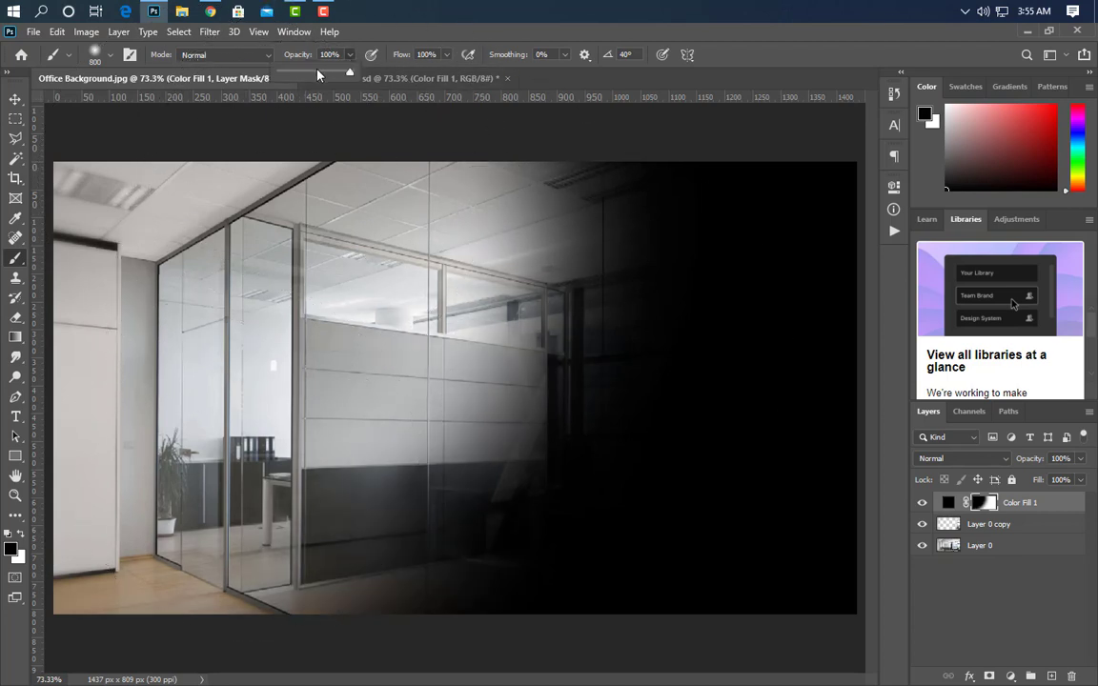
{"action": "left_click", "coordinate": [448, 56]}
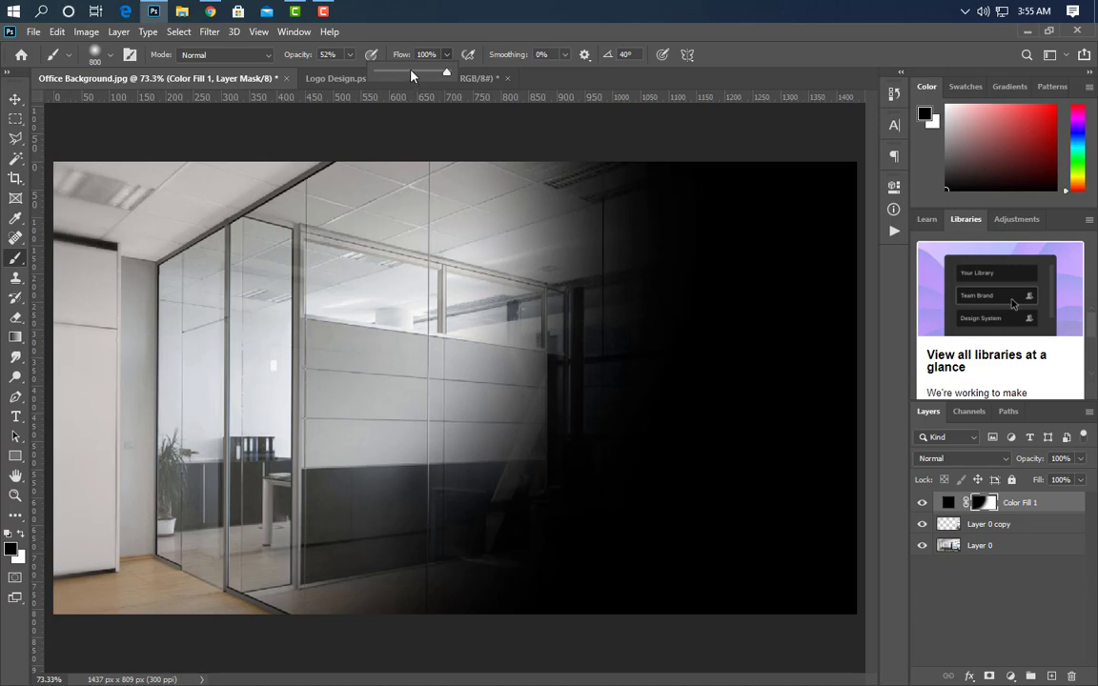
{"action": "left_click", "coordinate": [411, 71]}
{"action": "mouse_move", "coordinate": [496, 208]}
{"action": "left_mouse_down"}
{"action": "mouse_move", "coordinate": [462, 305]}
{"action": "mouse_move", "coordinate": [415, 393]}
{"action": "mouse_move", "coordinate": [303, 467]}
{"action": "mouse_move", "coordinate": [237, 488]}
{"action": "mouse_move", "coordinate": [362, 448]}
{"action": "mouse_move", "coordinate": [501, 336]}
{"action": "mouse_move", "coordinate": [529, 266]}
{"action": "mouse_move", "coordinate": [514, 269]}
{"action": "mouse_move", "coordinate": [533, 137]}
{"action": "mouse_move", "coordinate": [530, 176]}
{"action": "mouse_move", "coordinate": [497, 196]}
{"action": "left_mouse_up"}
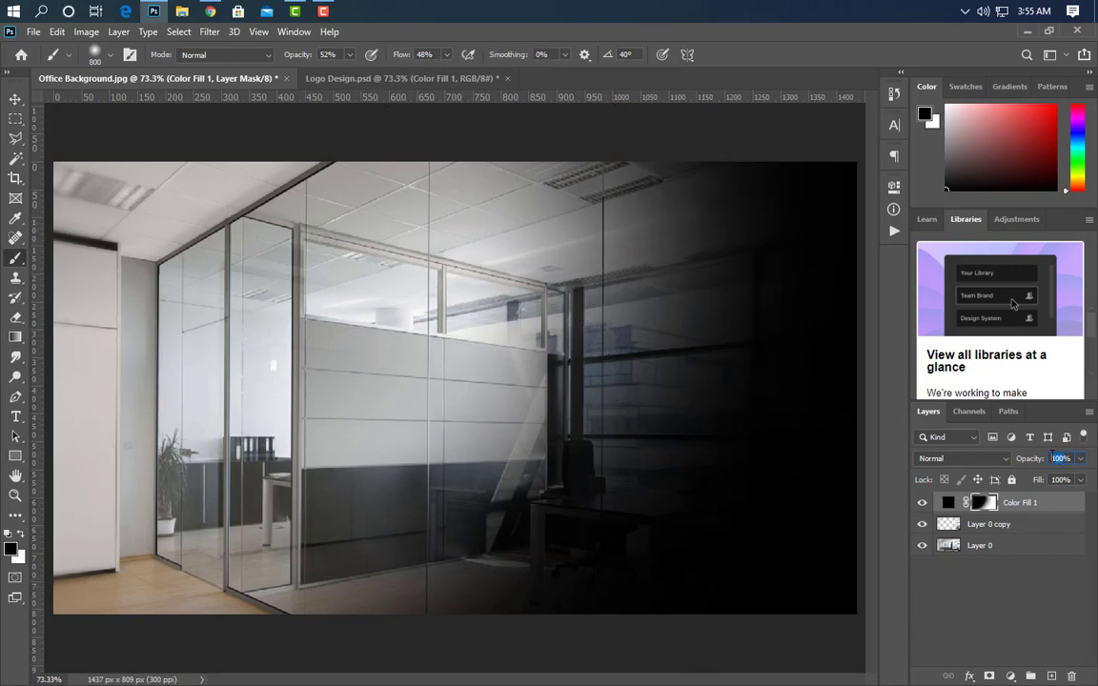
Set the black color fill layer's opacity to 65% and switch to the Move tool.
{"action": "type", "text": "65"}
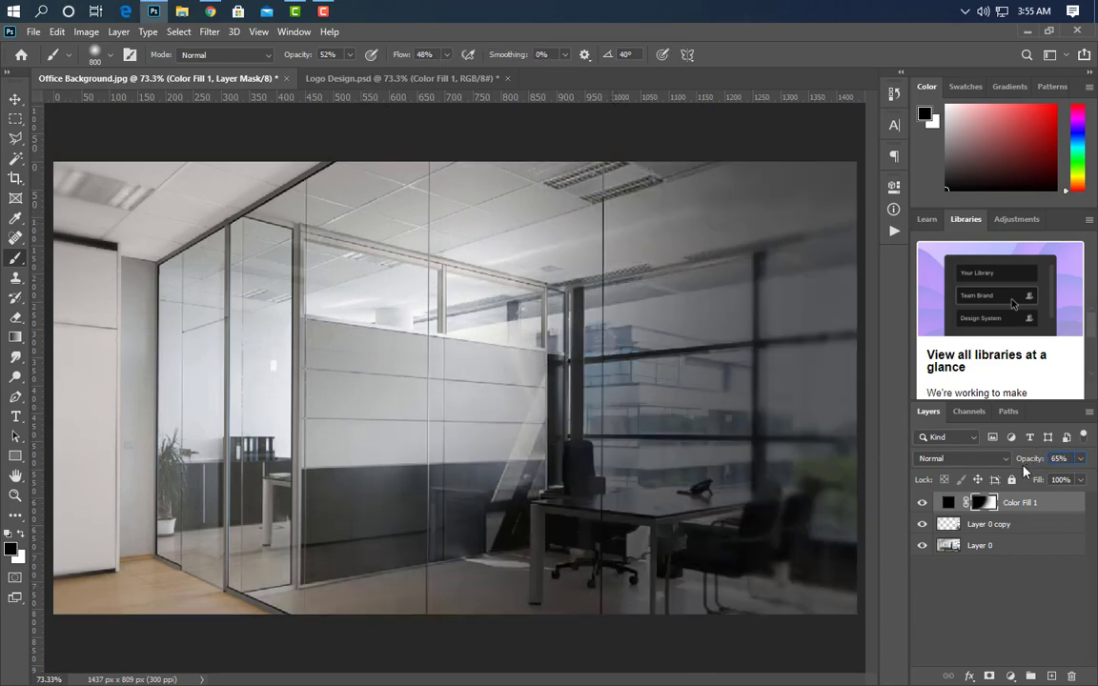
{"action": "type", "text": "v"}
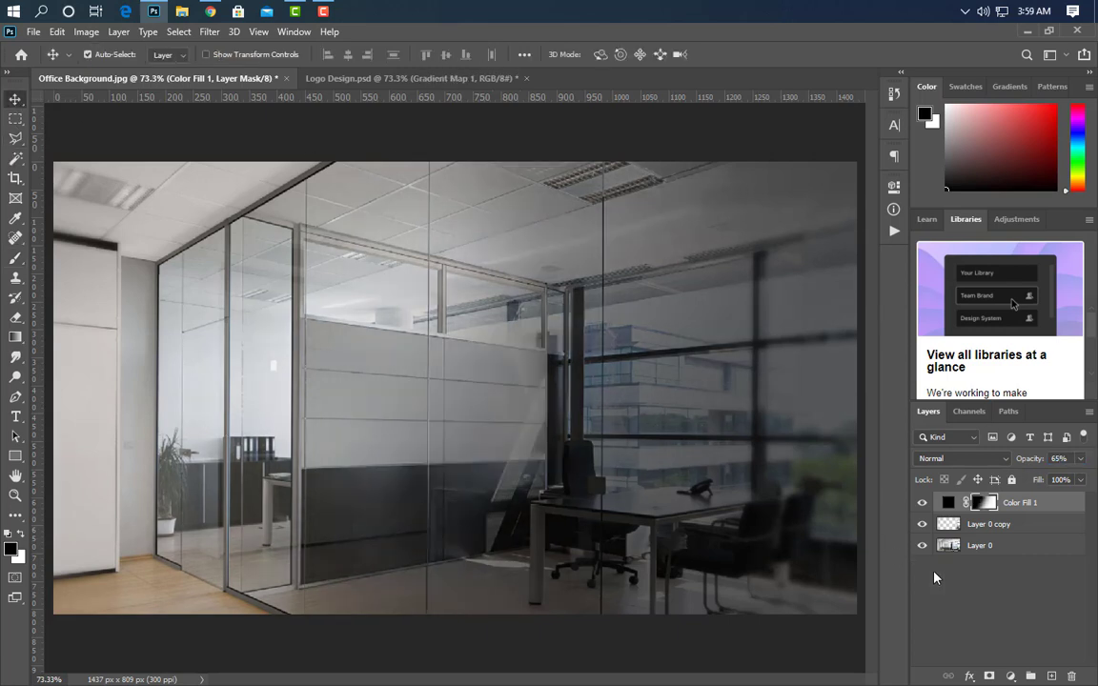
Add a Gradient Map adjustment layer on top and set its 0% color stop to dark blue #02294e.
{"action": "left_click", "coordinate": [1012, 676]}
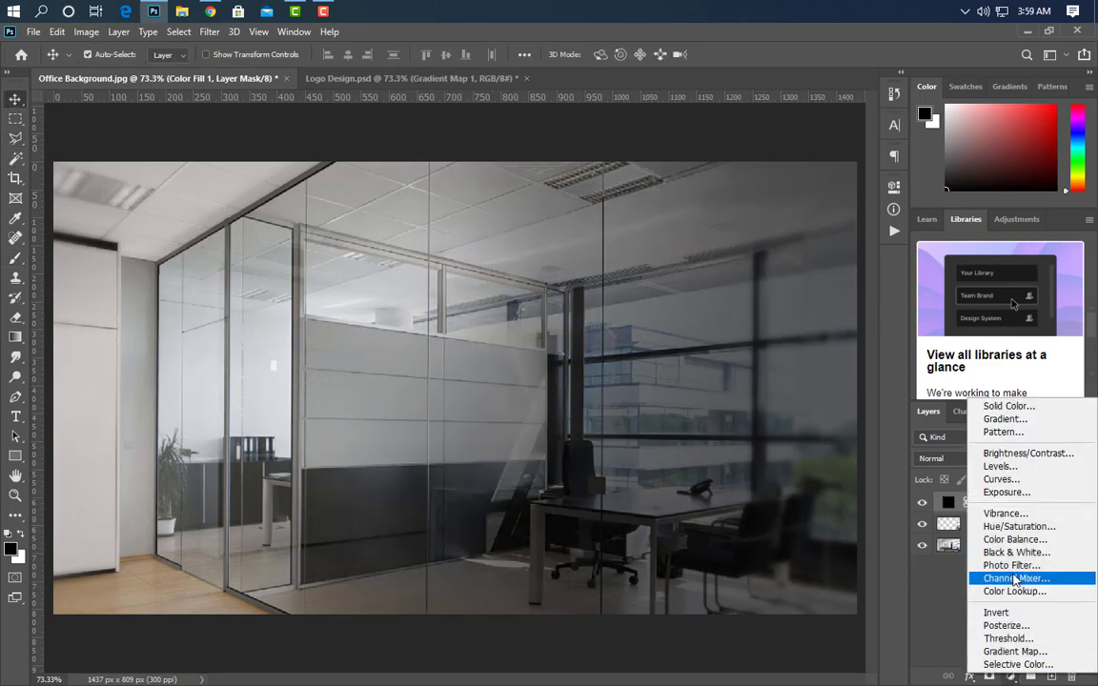
{"action": "left_click", "coordinate": [1001, 651]}
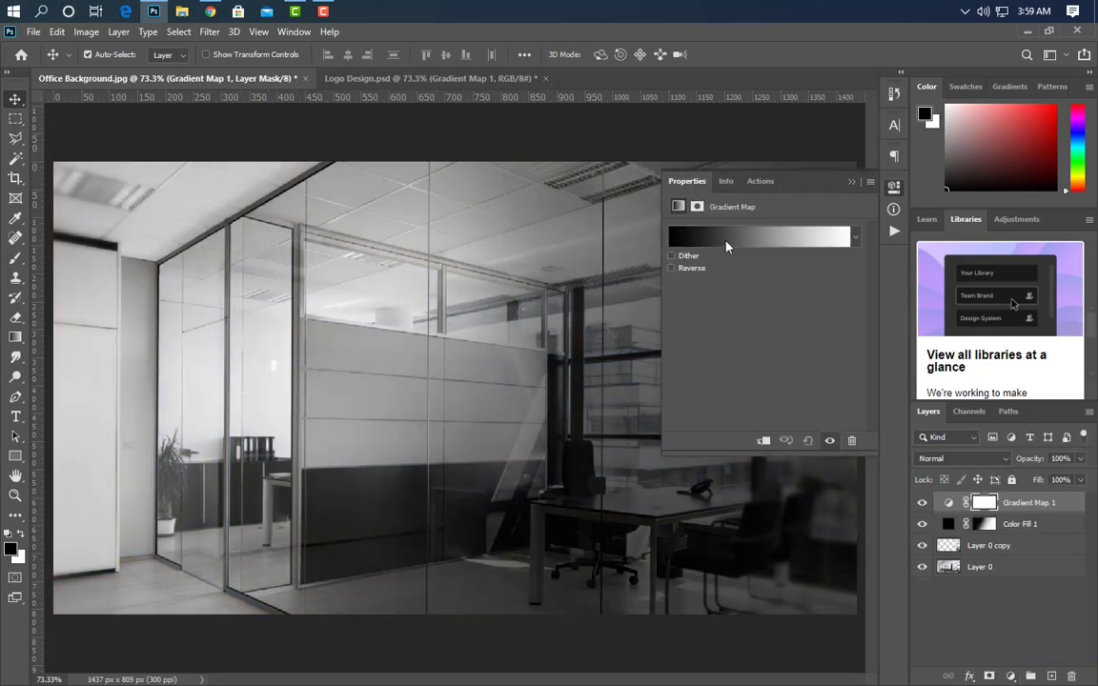
{"action": "left_click", "coordinate": [725, 246]}
{"action": "double_click", "coordinate": [684, 577]}
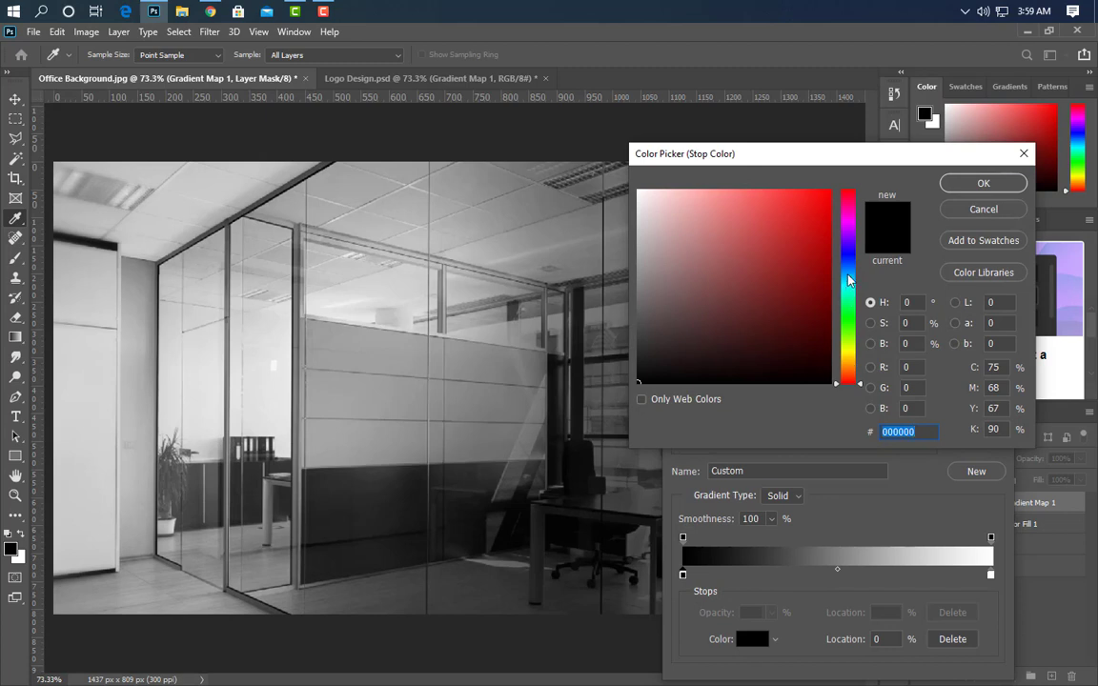
{"action": "left_click", "coordinate": [849, 274]}
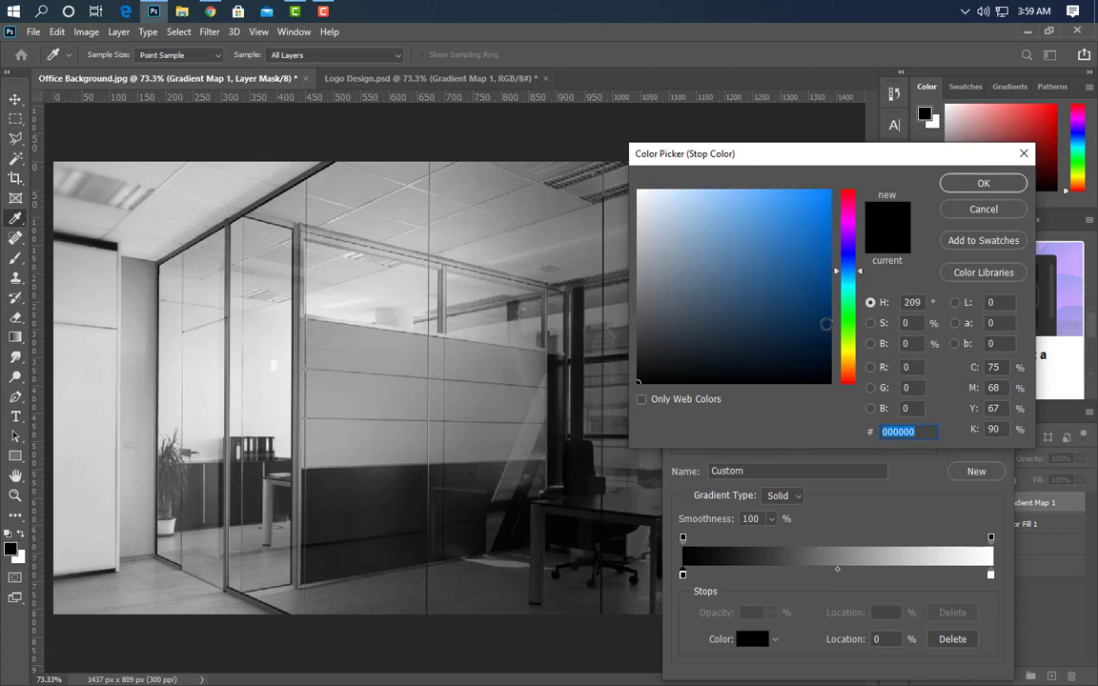
{"action": "left_click", "coordinate": [826, 324]}
{"action": "left_click", "coordinate": [962, 184]}
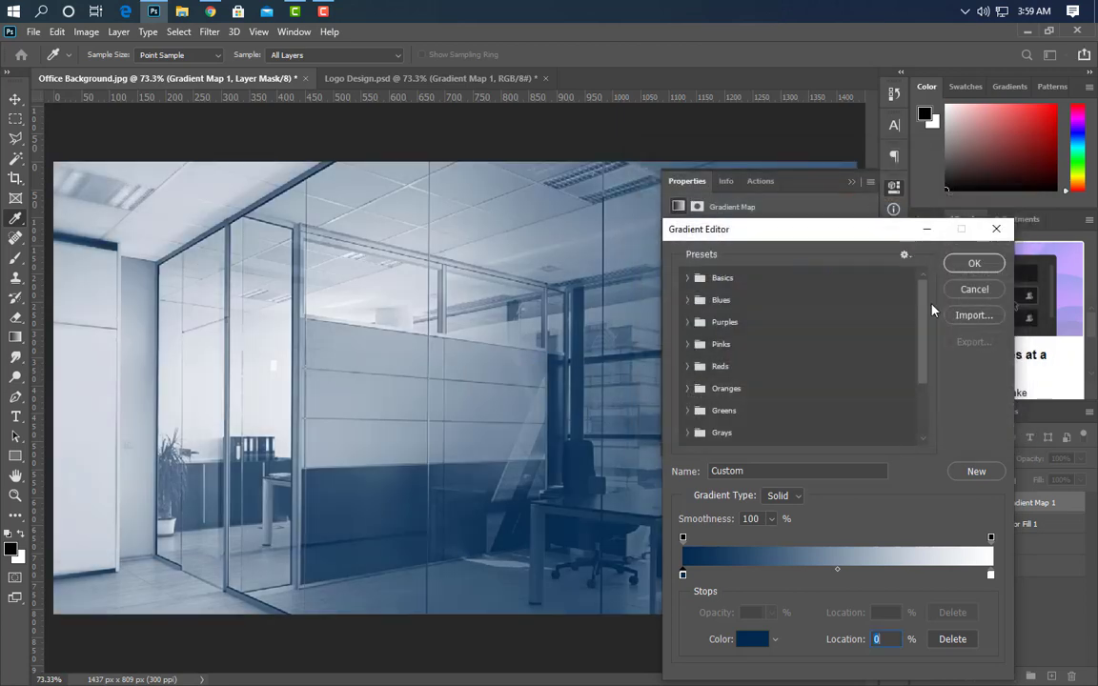
Add a color stop at 58% in the gradient and color it medium blue #296297.
{"action": "left_click", "coordinate": [861, 574]}
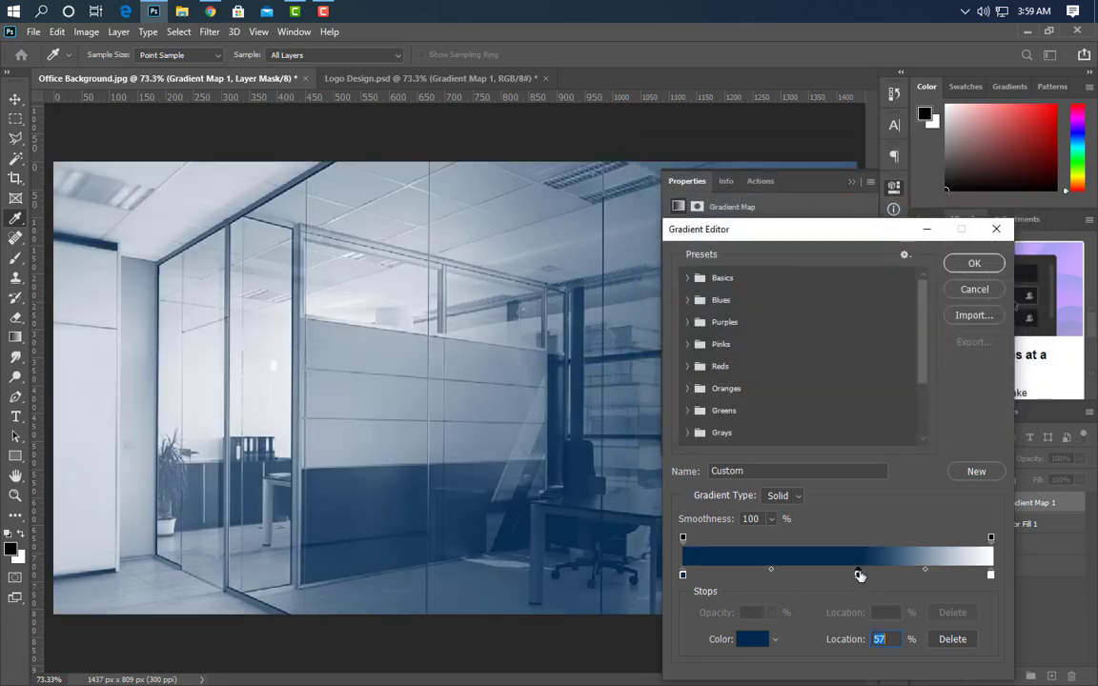
{"action": "double_click", "coordinate": [861, 575]}
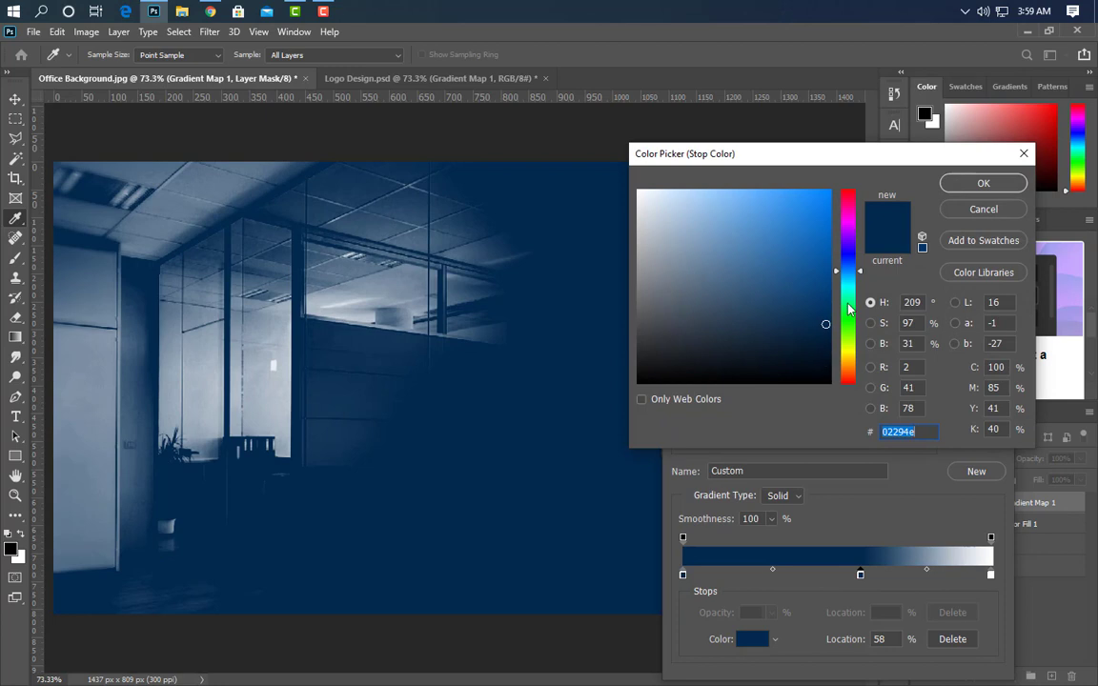
{"action": "left_click", "coordinate": [778, 268]}
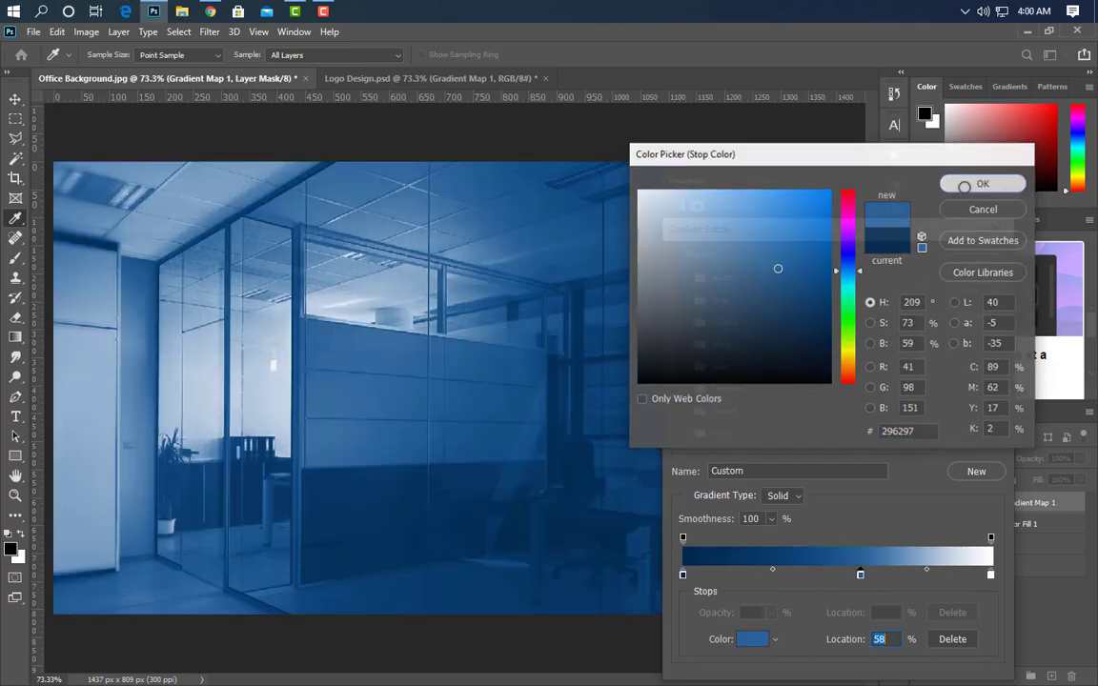
{"action": "left_click", "coordinate": [964, 184]}
Add another color stop at 78% in the gradient and color it a brighter, lighter blue.
{"action": "left_click", "coordinate": [924, 576]}
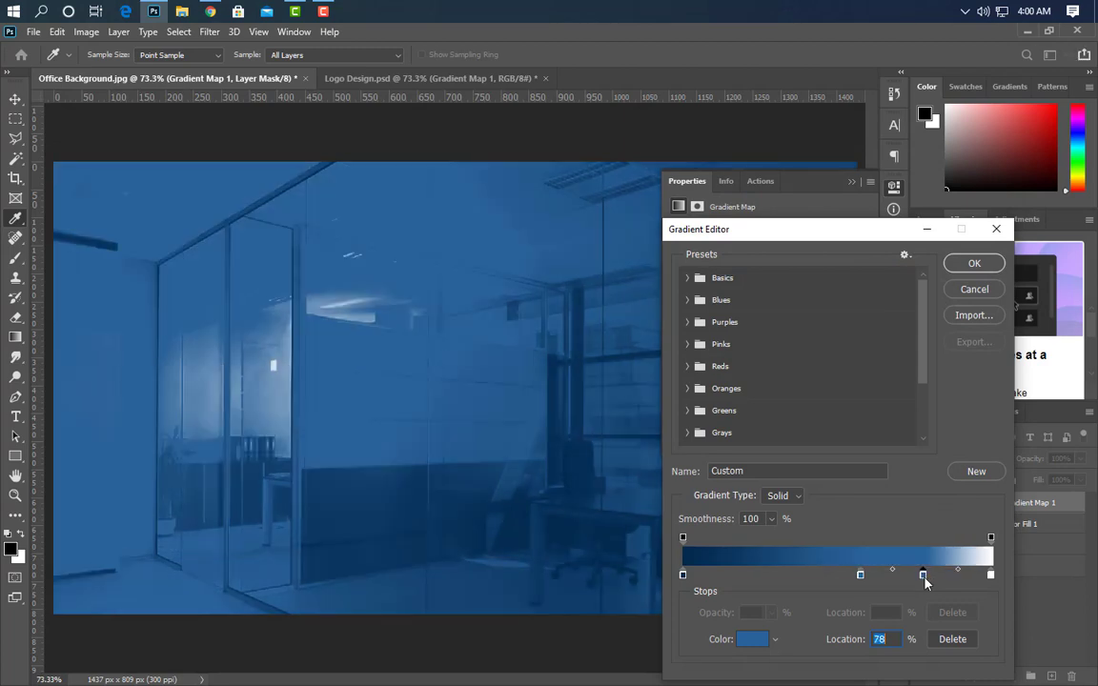
{"action": "double_click", "coordinate": [923, 576]}
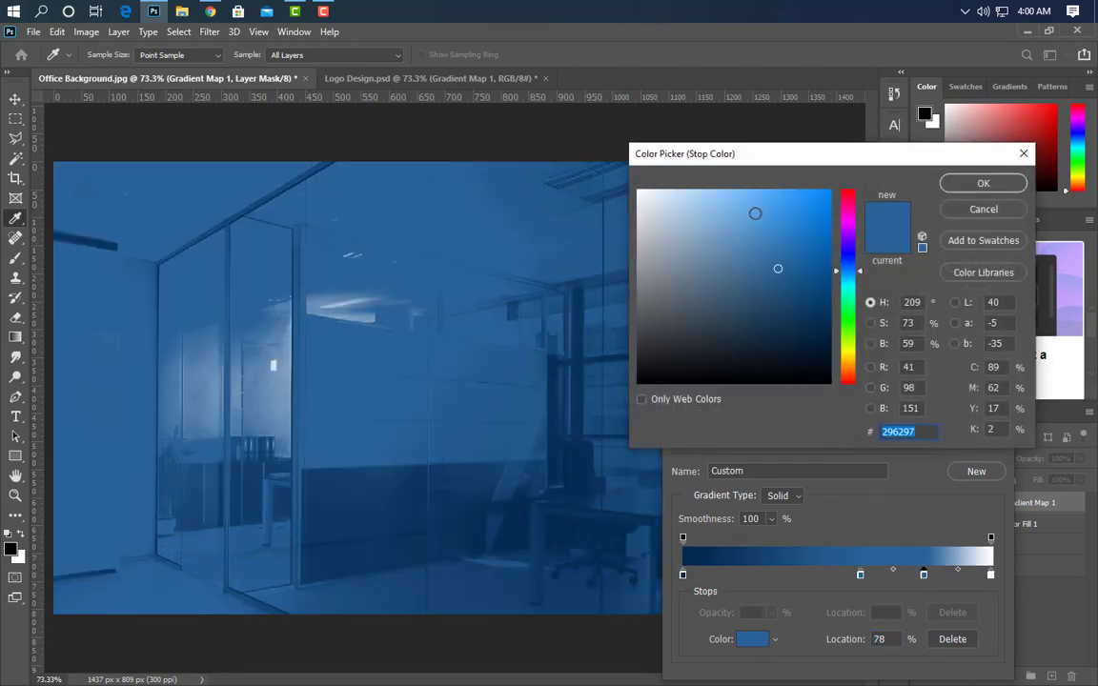
{"action": "left_click", "coordinate": [755, 212]}
{"action": "left_click", "coordinate": [953, 182]}
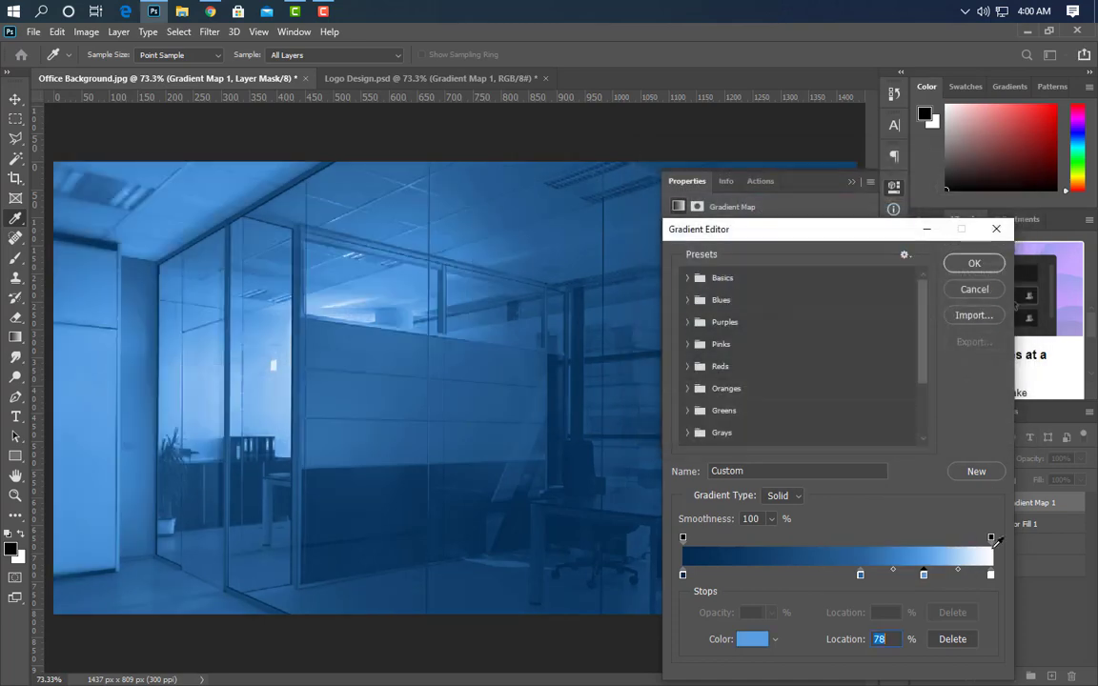
Set the gradient's 100% color stop to pale blue #aedafd, then accept the gradient and collapse its properties.
{"action": "double_click", "coordinate": [990, 576]}
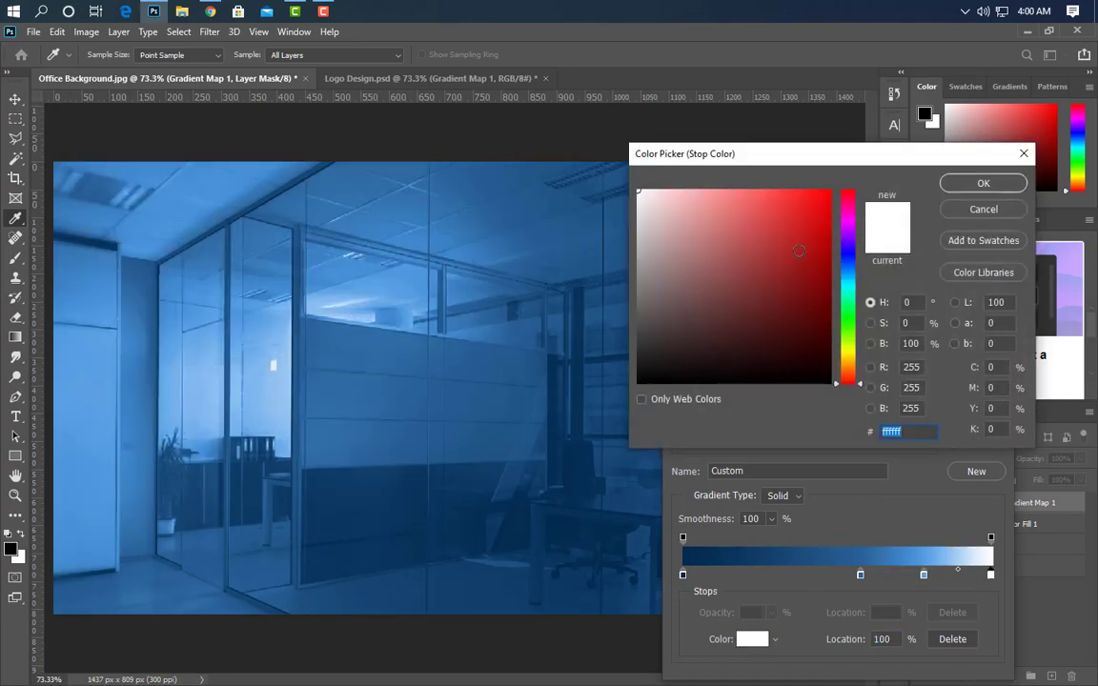
{"action": "left_click", "coordinate": [847, 274]}
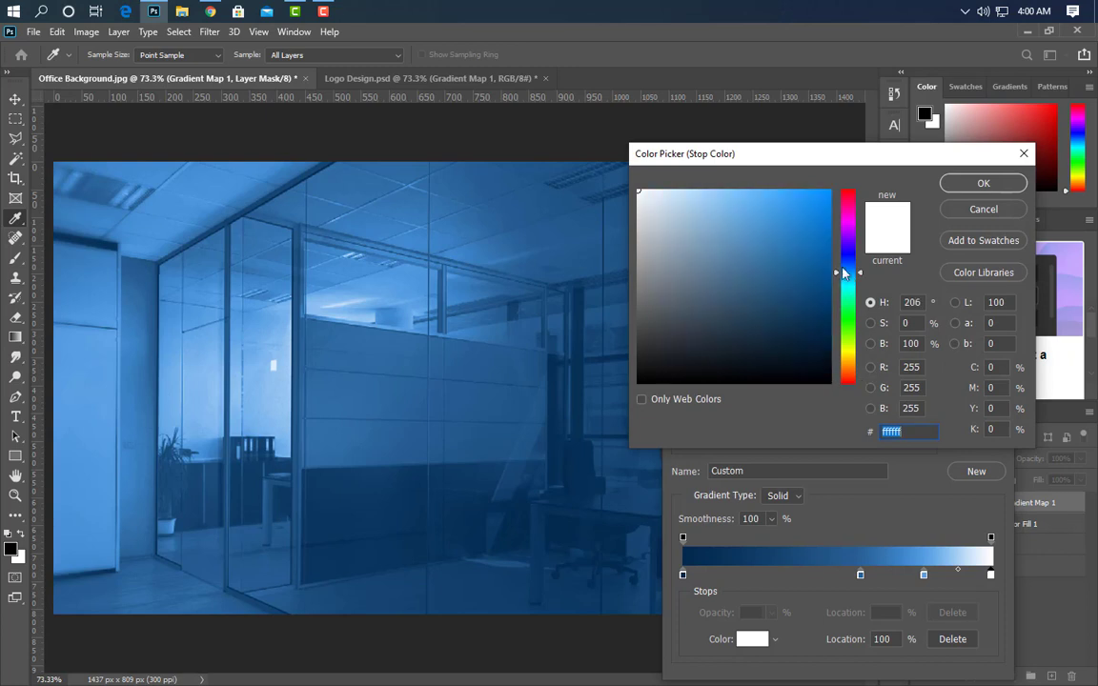
{"action": "left_click", "coordinate": [698, 192]}
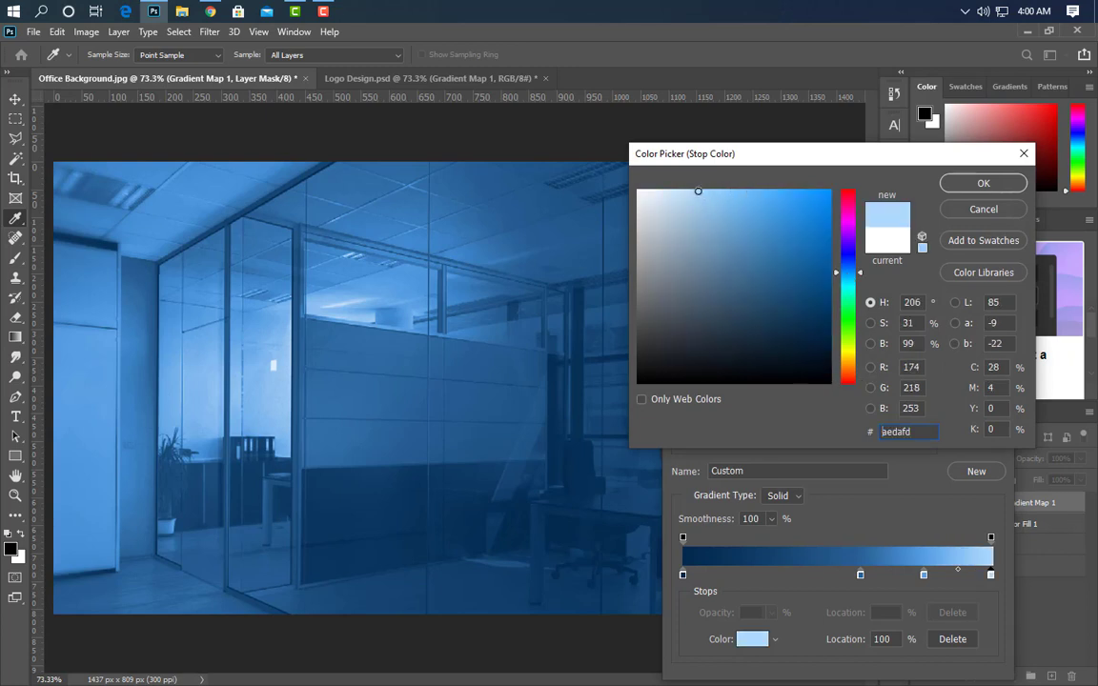
{"action": "left_click", "coordinate": [955, 189]}
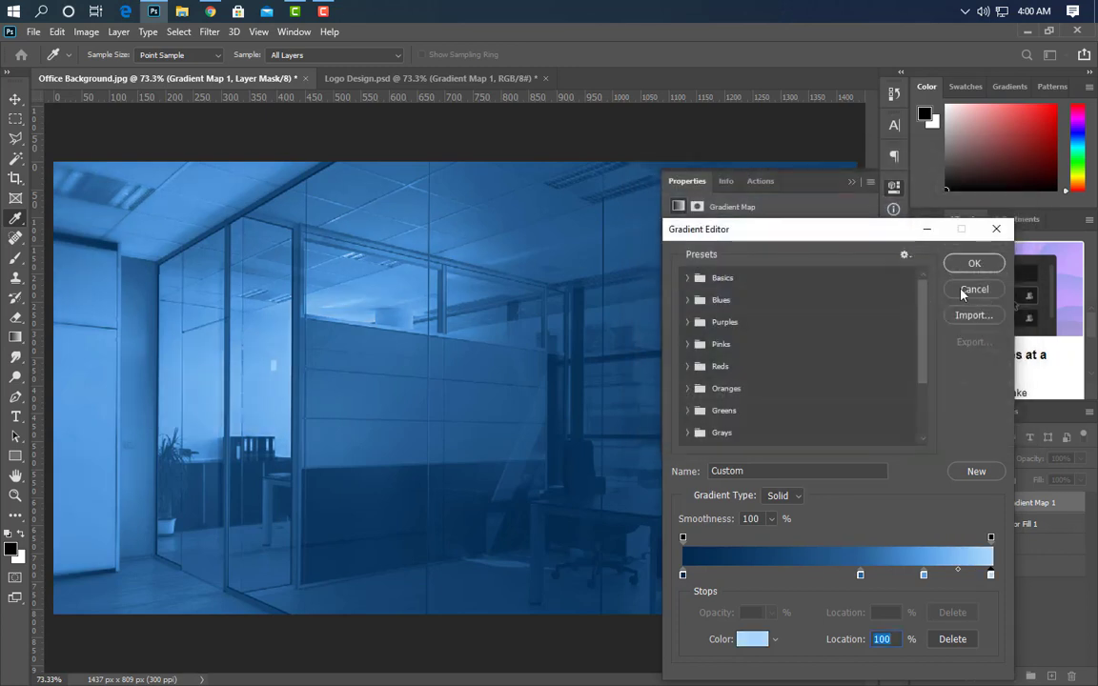
{"action": "left_click", "coordinate": [971, 268]}
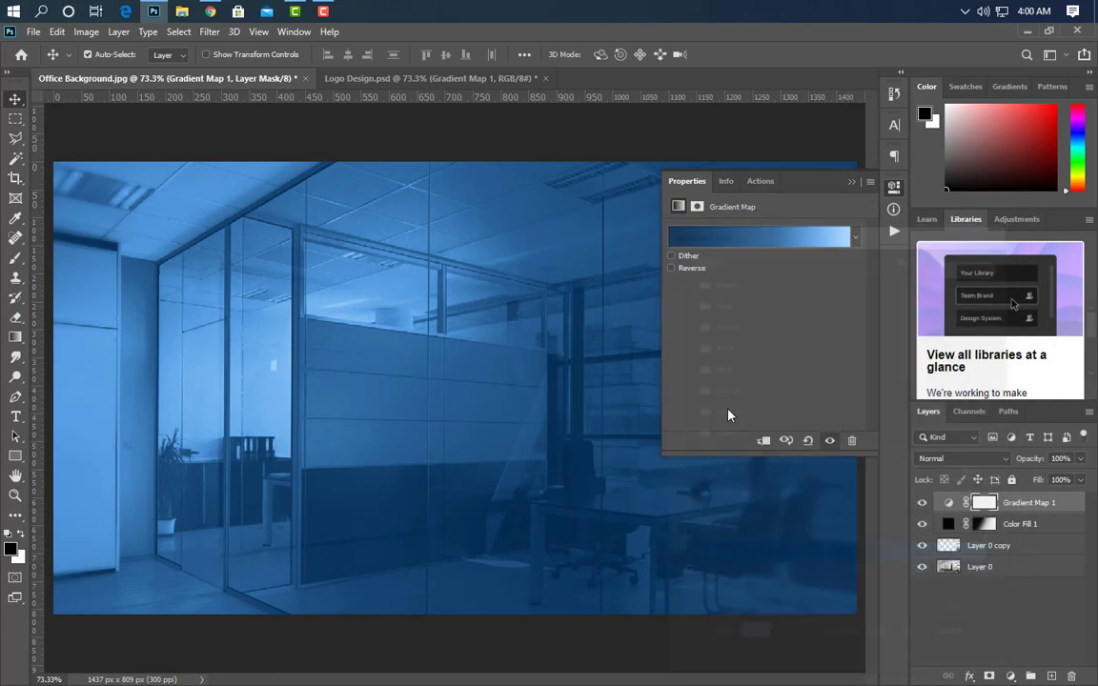
{"action": "left_click", "coordinate": [852, 182]}
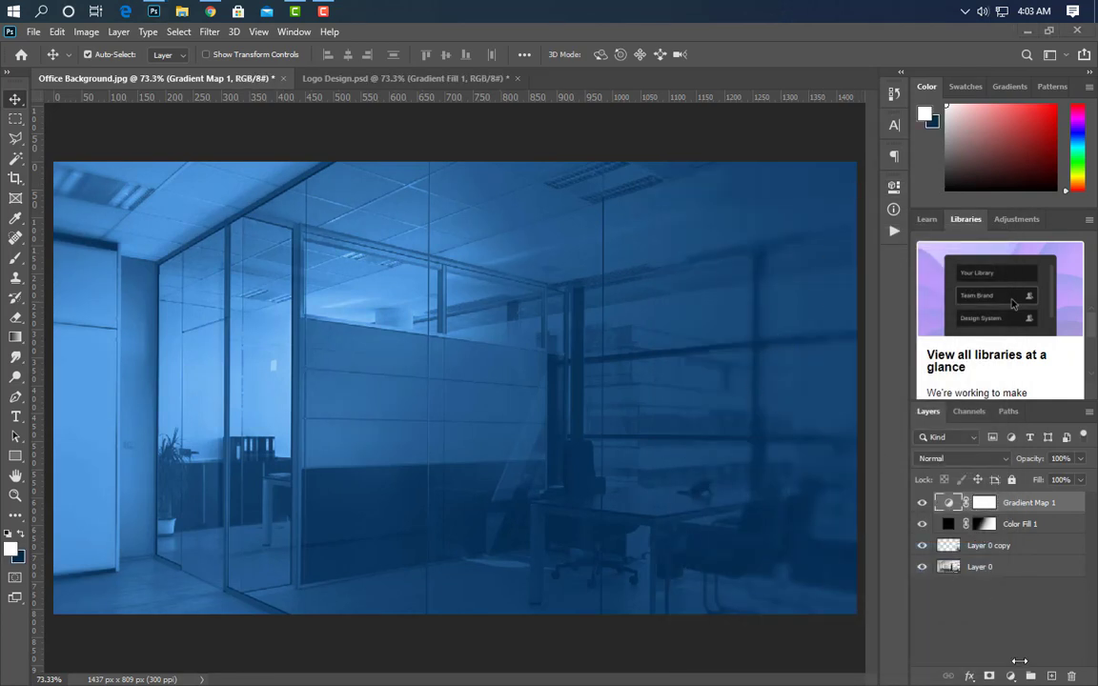
Add a Gradient Fill layer on top and set its opaque start color stop to dark blue #0a3d5d.
{"action": "left_click", "coordinate": [1010, 676]}
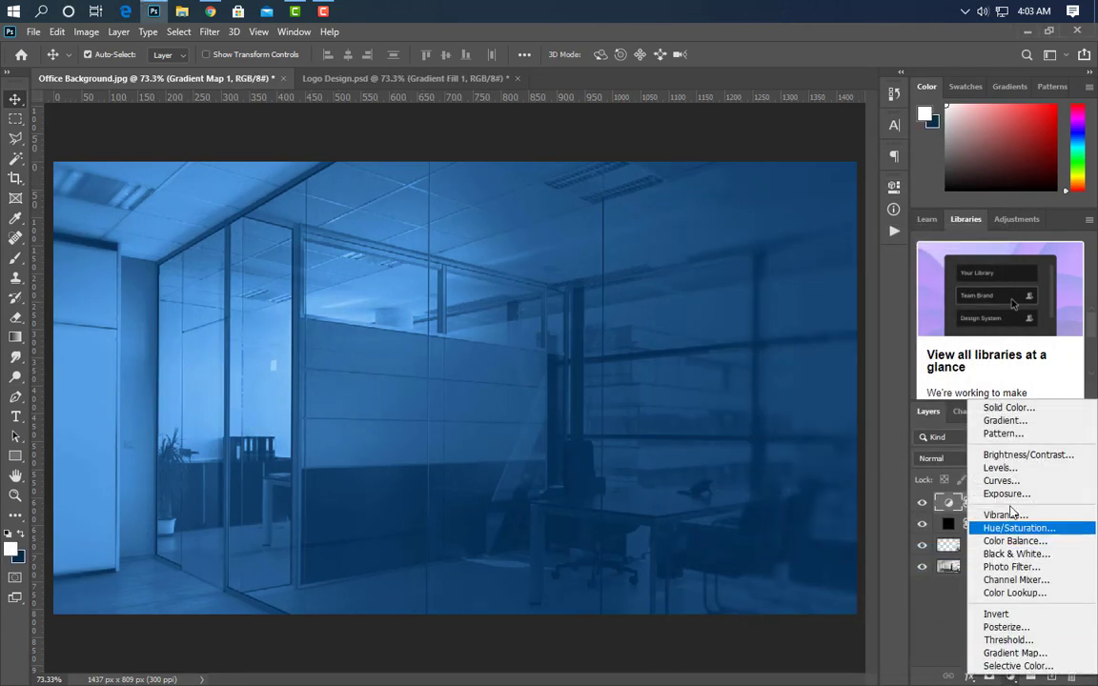
{"action": "left_click", "coordinate": [1003, 422]}
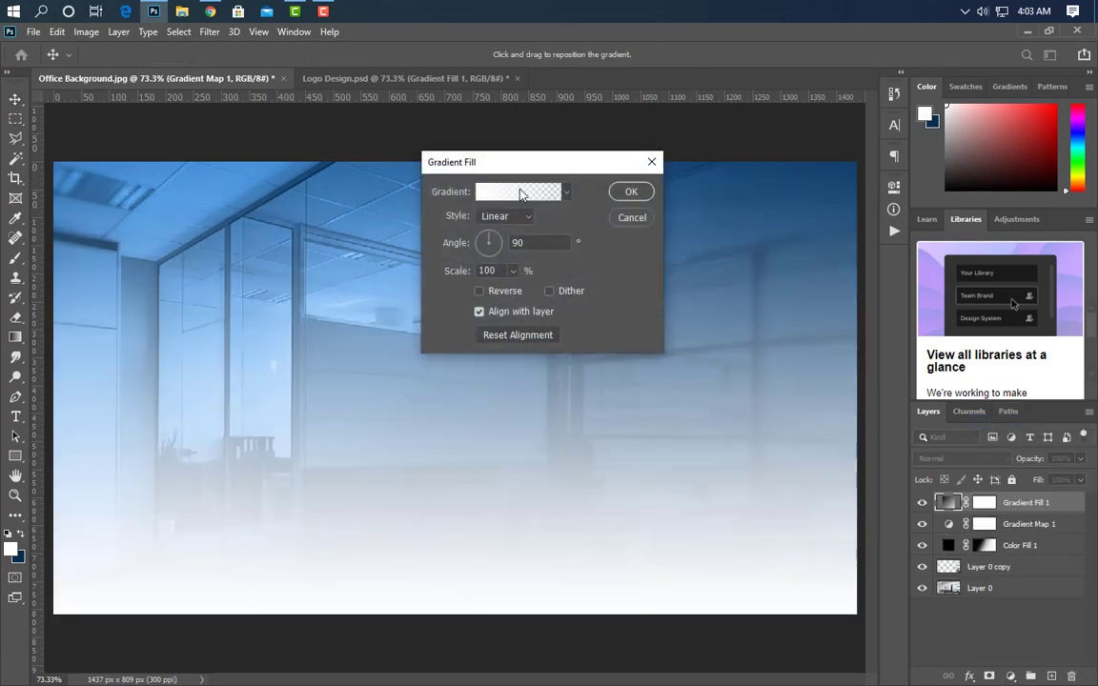
{"action": "left_click", "coordinate": [521, 195]}
{"action": "double_click", "coordinate": [683, 576]}
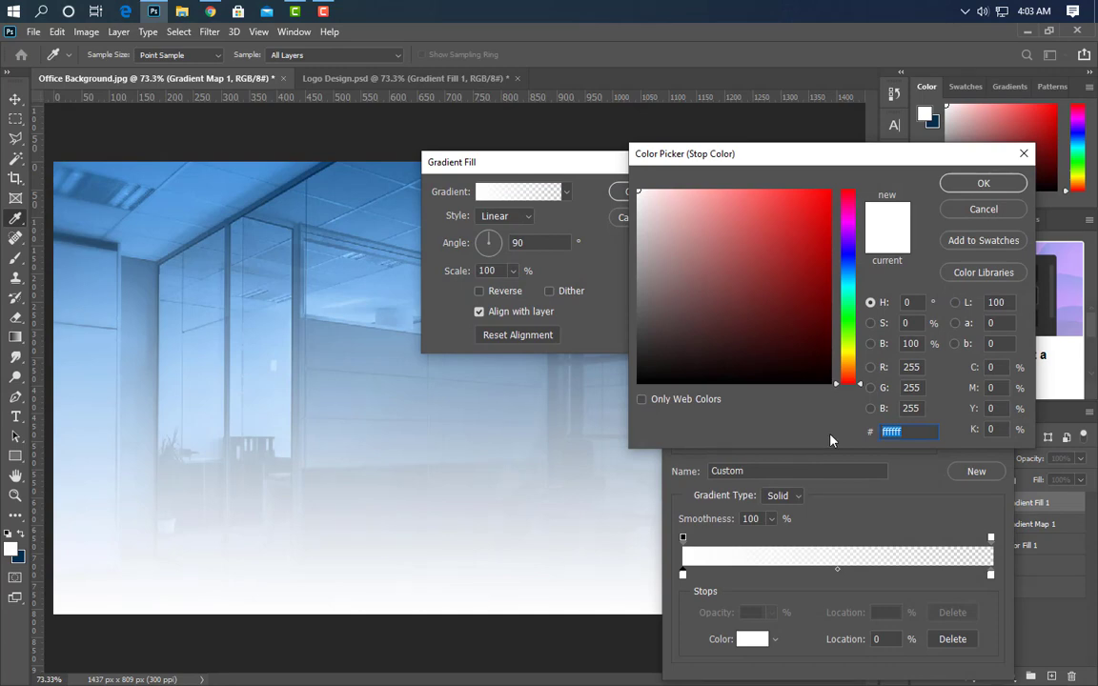
{"action": "type", "text": "0a3d5d"}
{"action": "left_click", "coordinate": [977, 188]}
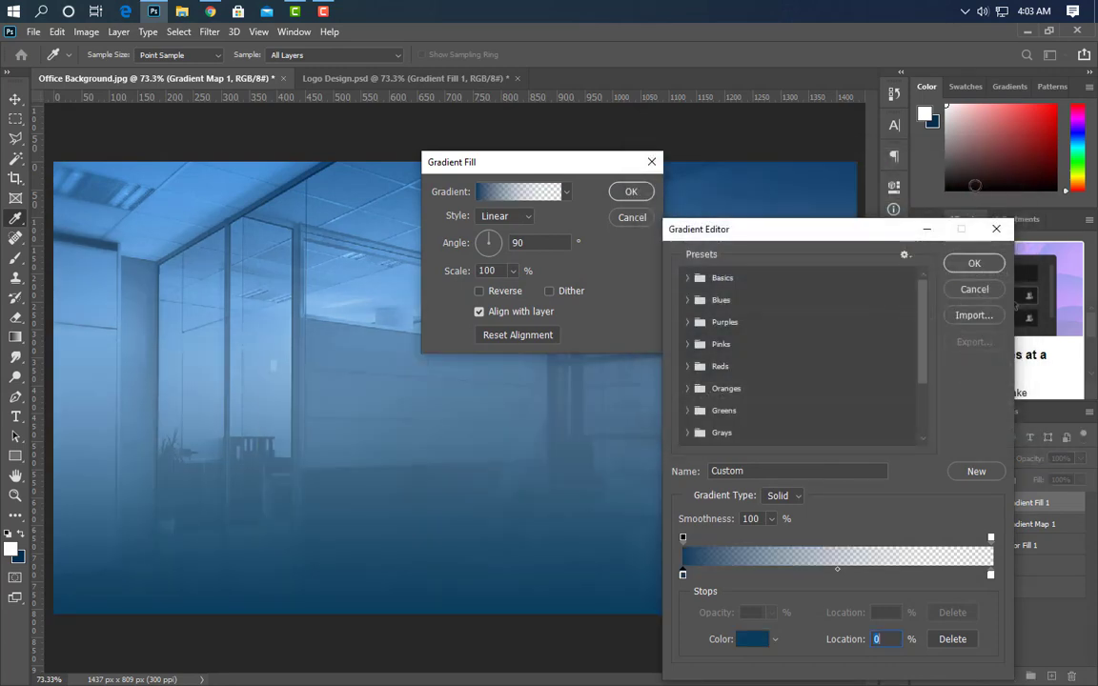
{"action": "left_click", "coordinate": [972, 263]}
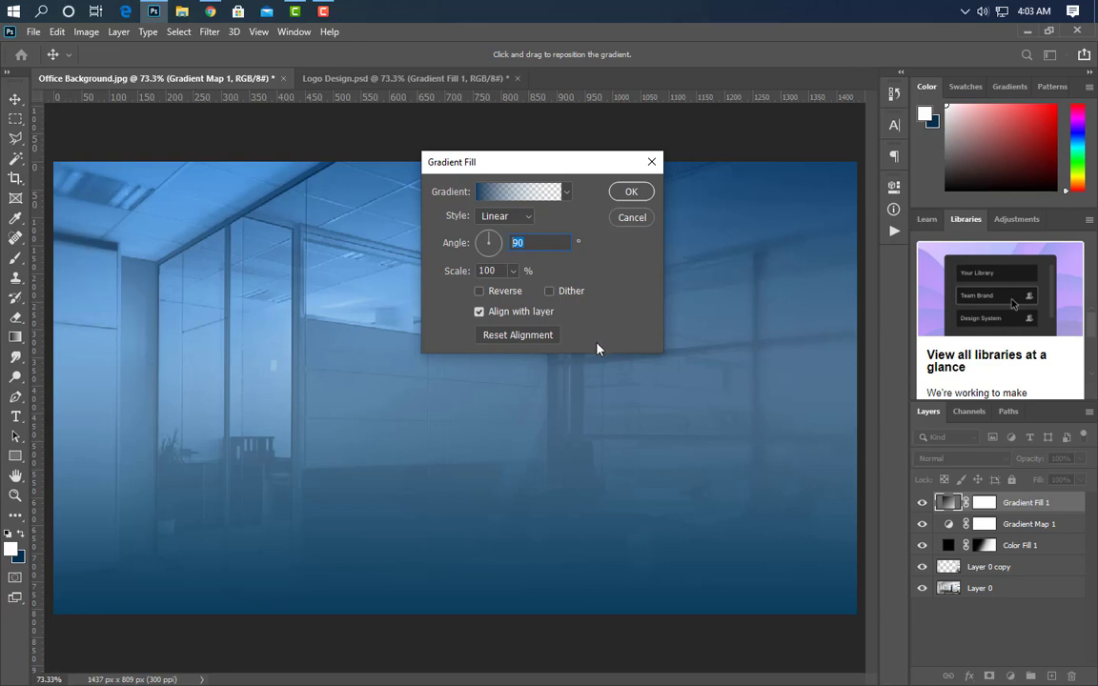
Set the gradient fill's angle to 180° and change its layer blend mode to Multiply.
{"action": "type", "text": "180"}
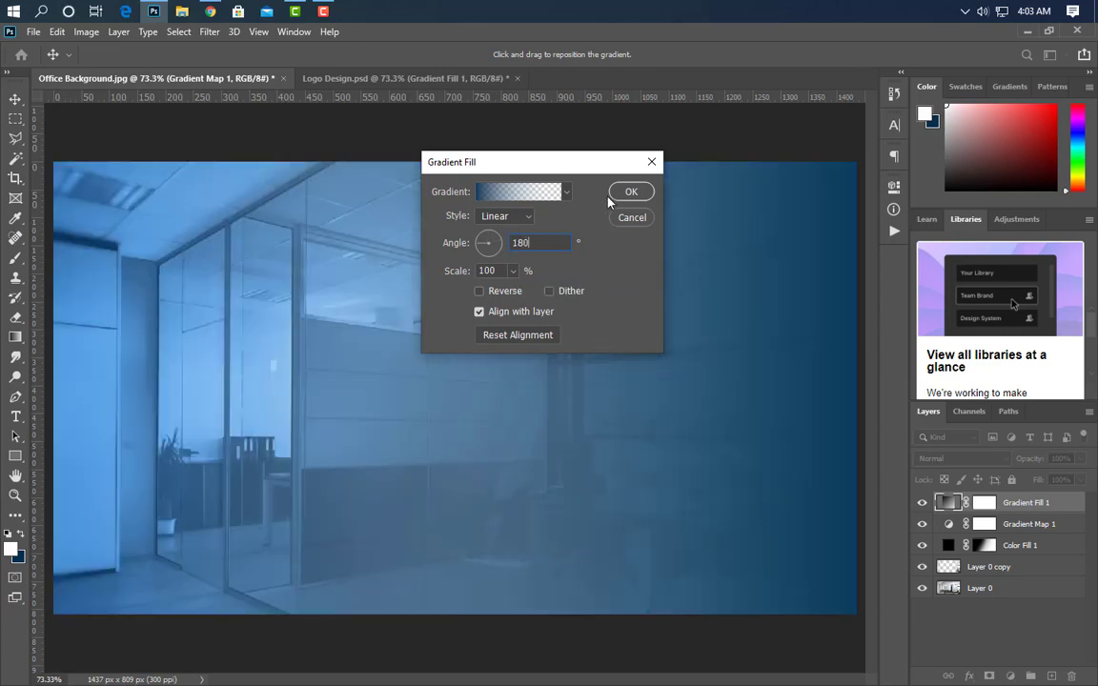
{"action": "left_click", "coordinate": [630, 192]}
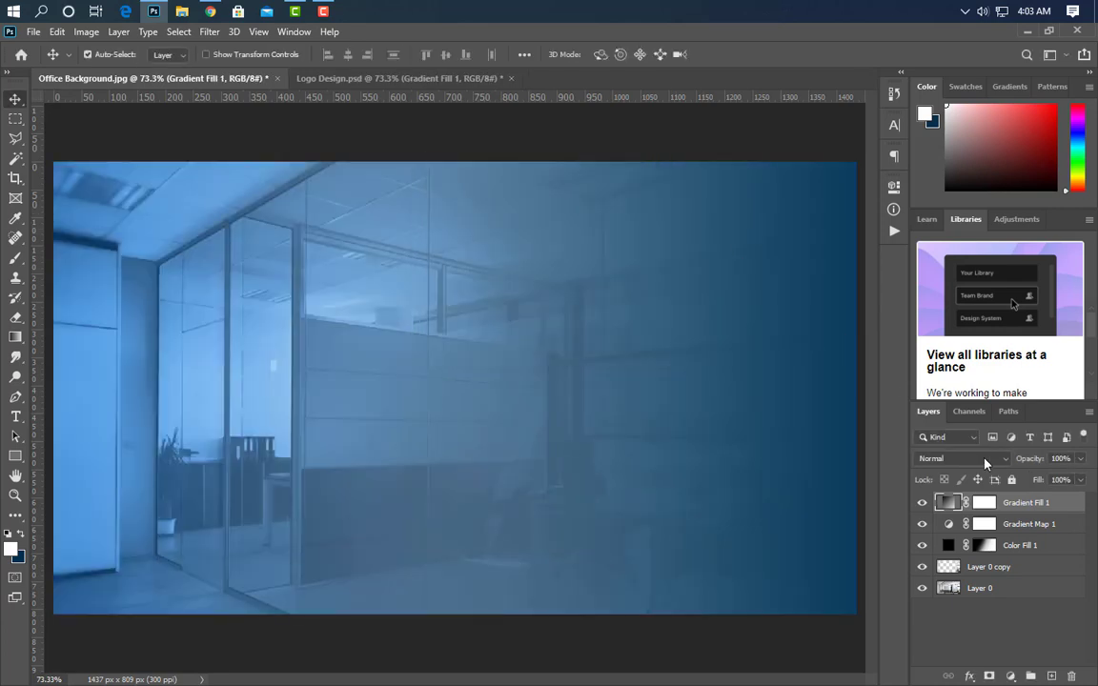
{"action": "left_click", "coordinate": [986, 459]}
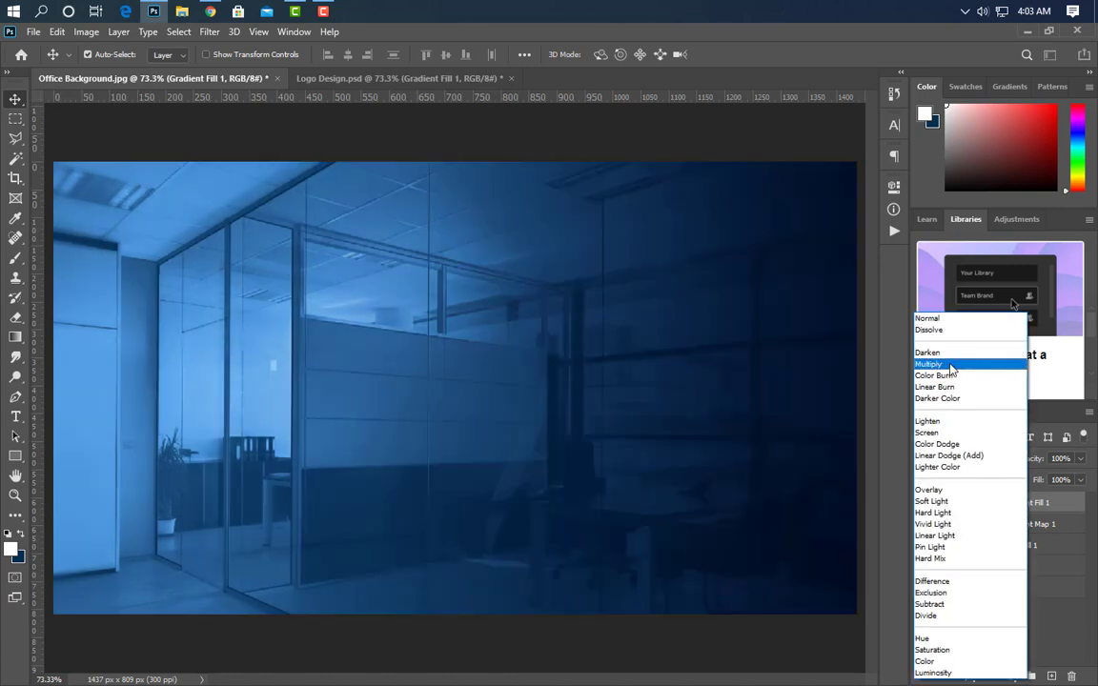
{"action": "left_click", "coordinate": [951, 365]}
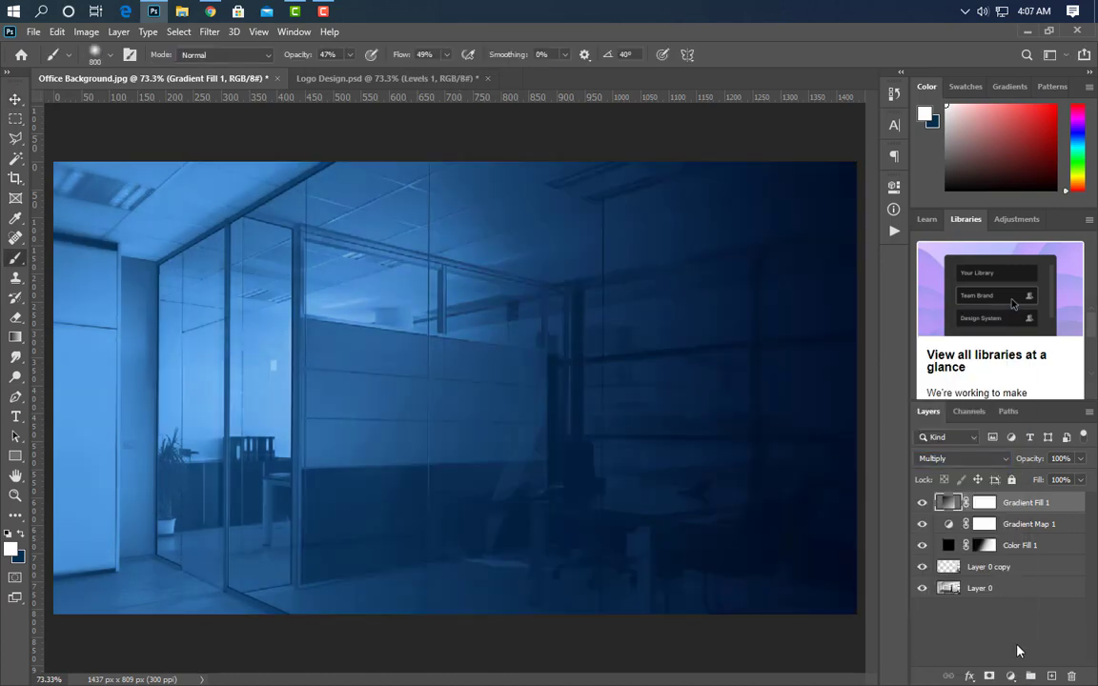
Add a Levels adjustment layer on top and raise the brush's opacity and flow to 100%.
{"action": "left_click", "coordinate": [1013, 676]}
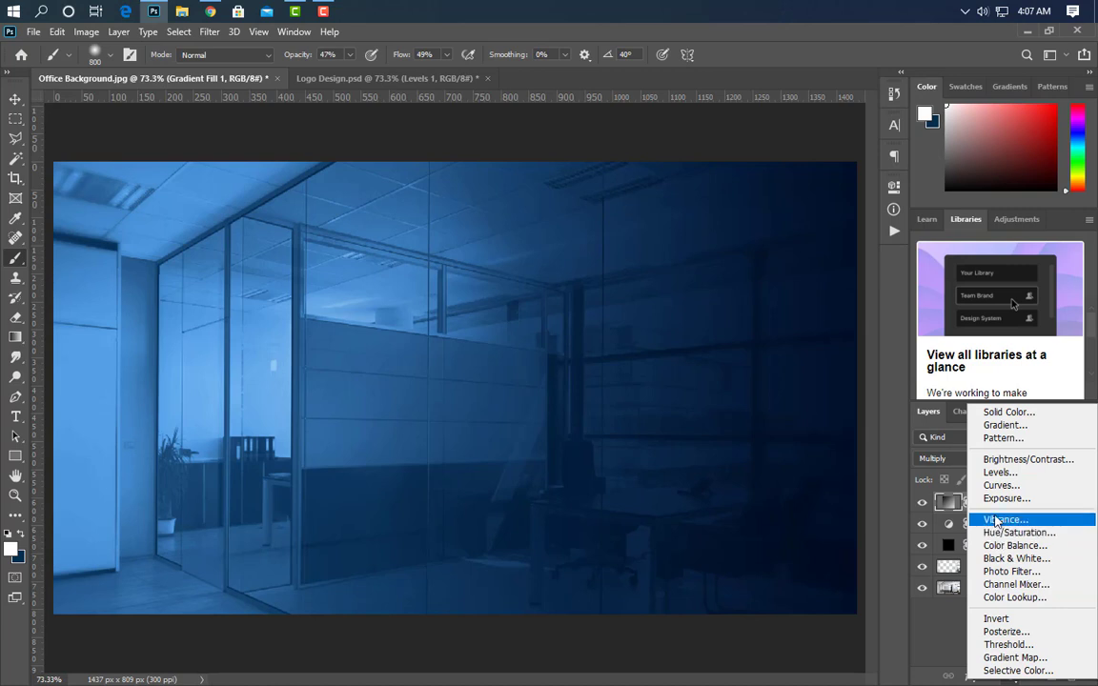
{"action": "left_click", "coordinate": [997, 473]}
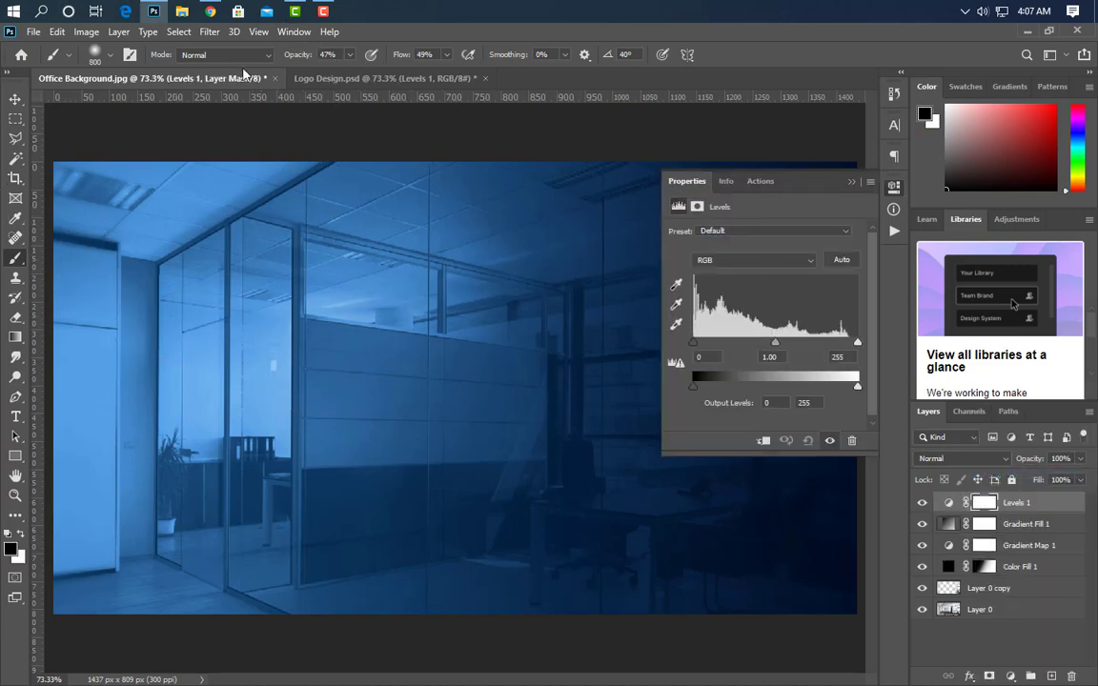
{"action": "left_click_drag", "start_coordinate": [349, 74], "coordinate": [391, 74]}
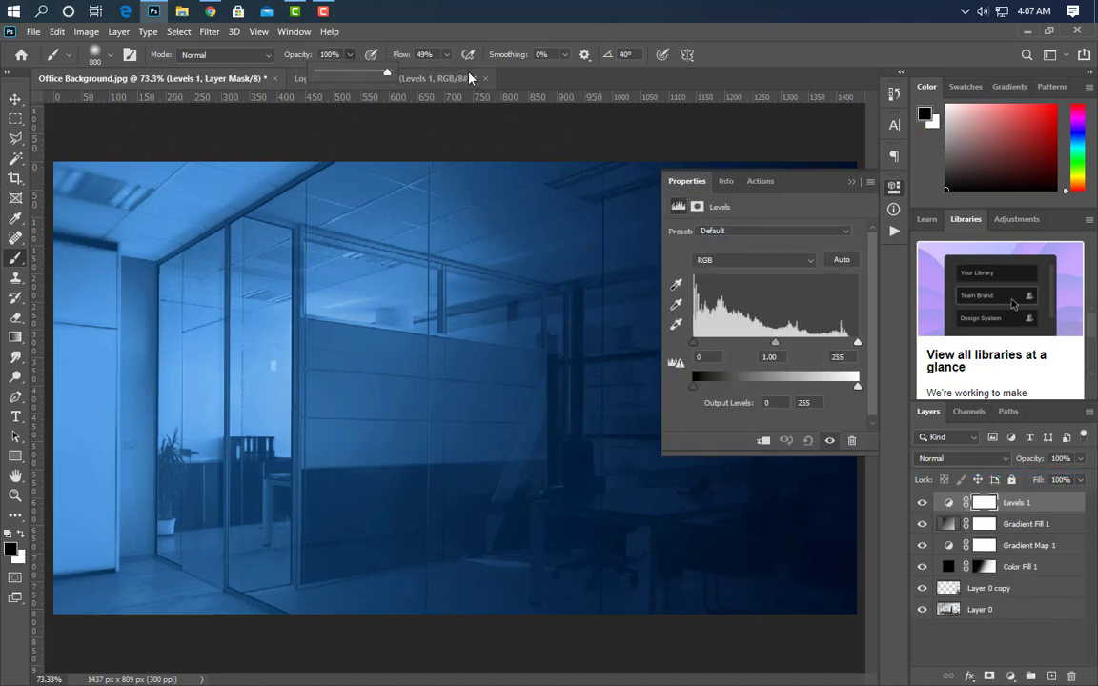
{"action": "left_click", "coordinate": [446, 55]}
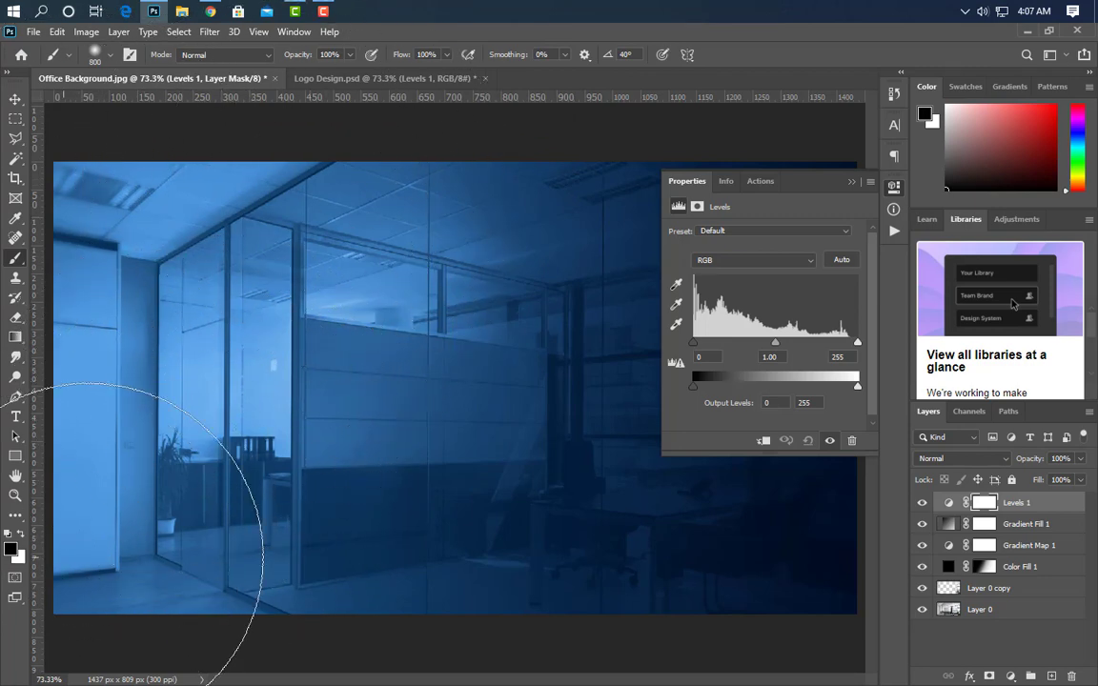
Paint black over the left part of the Levels mask and brighten the Levels midtones slightly, then collapse the properties.
{"action": "left_click_drag", "start_coordinate": [87, 558], "coordinate": [117, 516]}
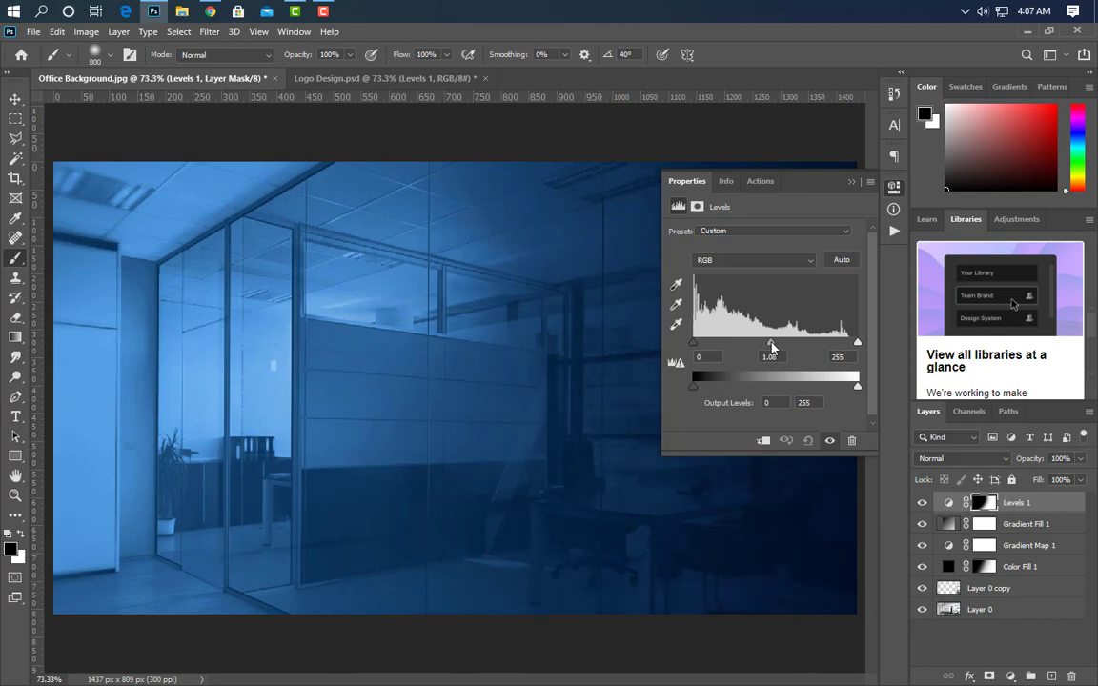
{"action": "left_click", "coordinate": [852, 181]}
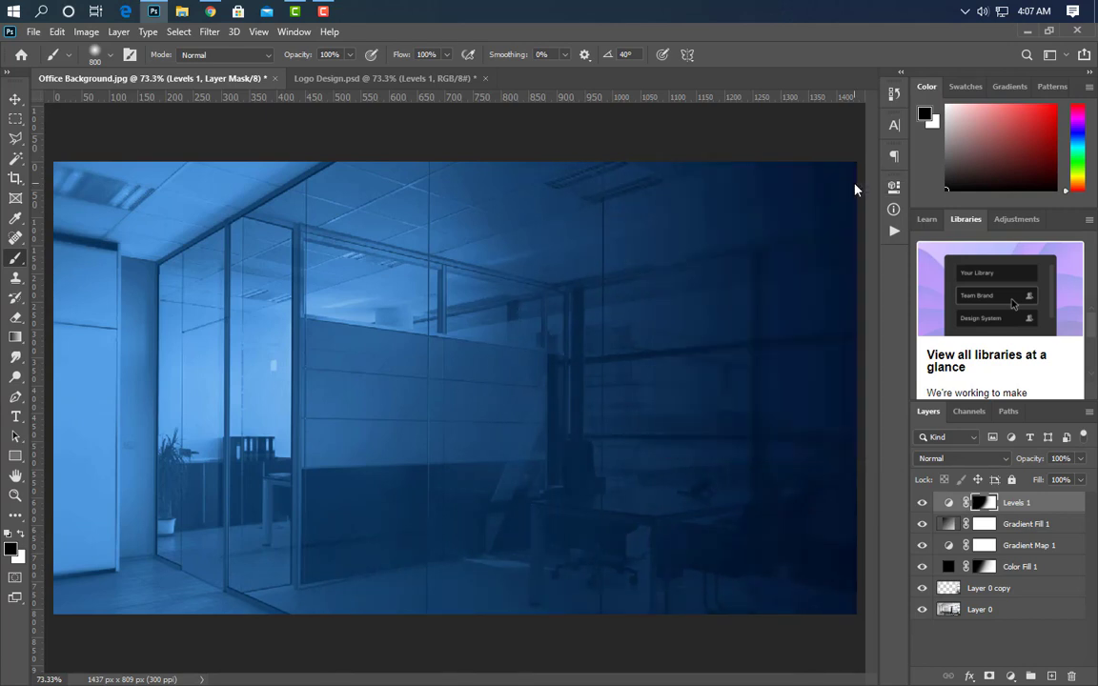
{"action": "key", "text": "v"}
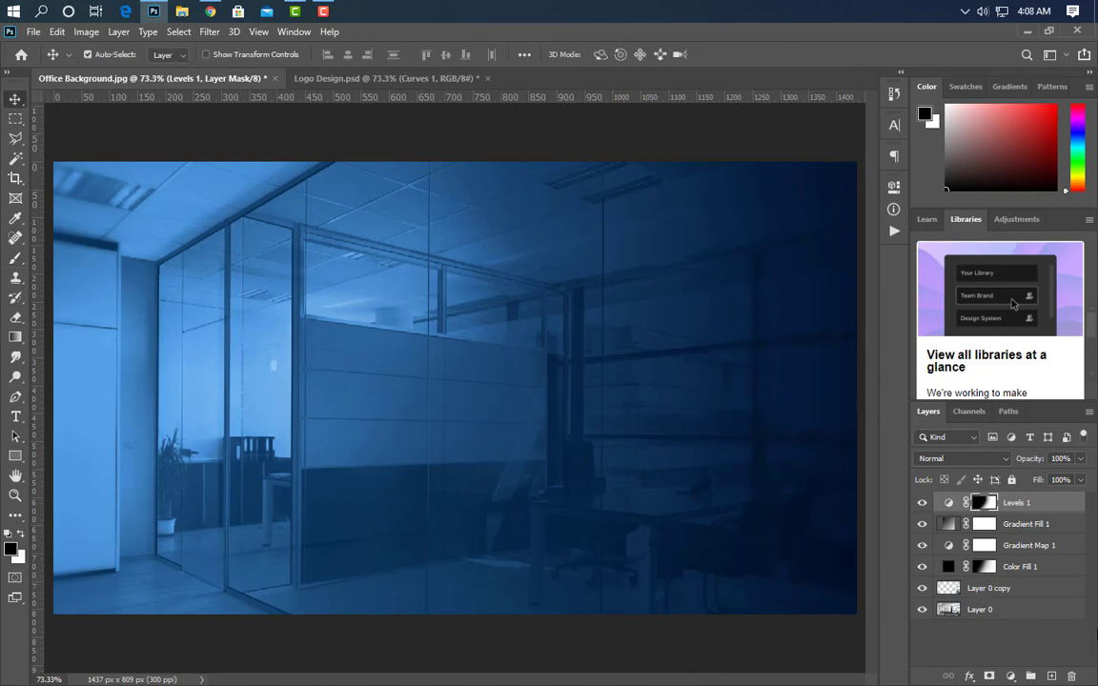
Add a Curves adjustment layer on top and shift the green channel's black point slightly inward.
{"action": "left_click", "coordinate": [1011, 675]}
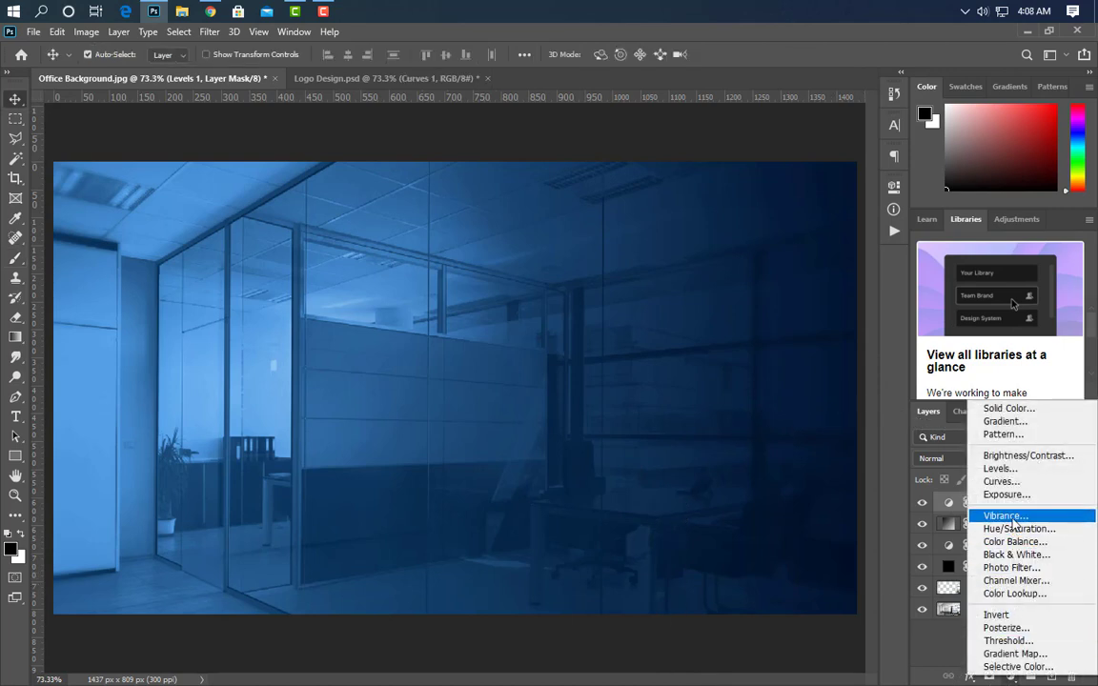
{"action": "left_click", "coordinate": [1010, 486]}
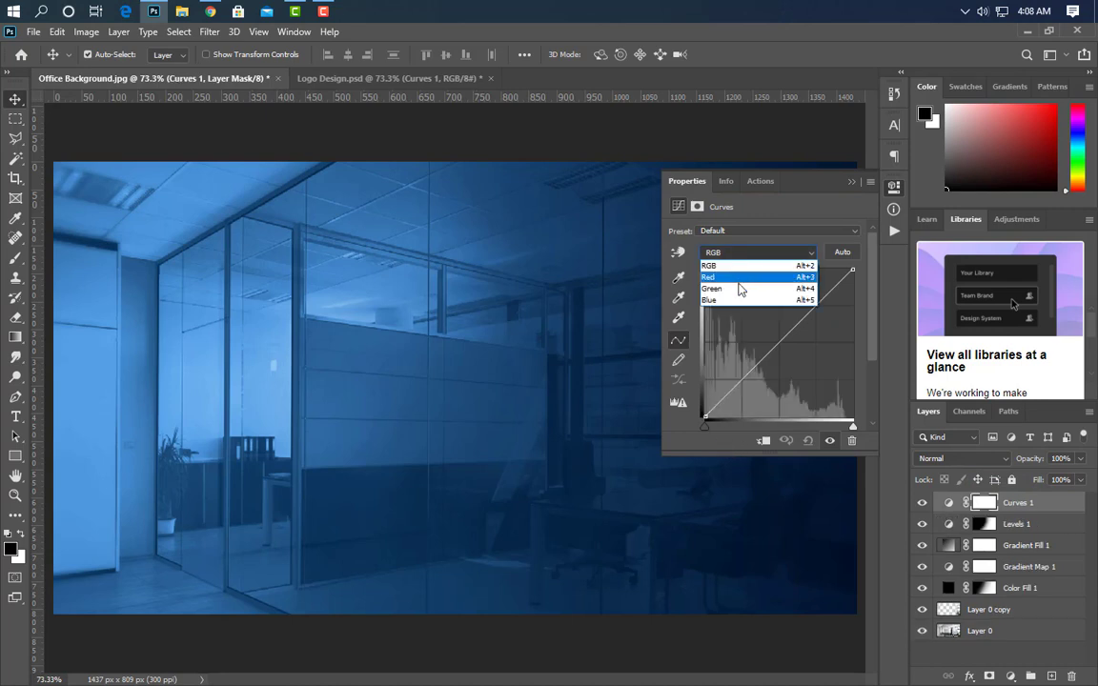
{"action": "left_click", "coordinate": [724, 279]}
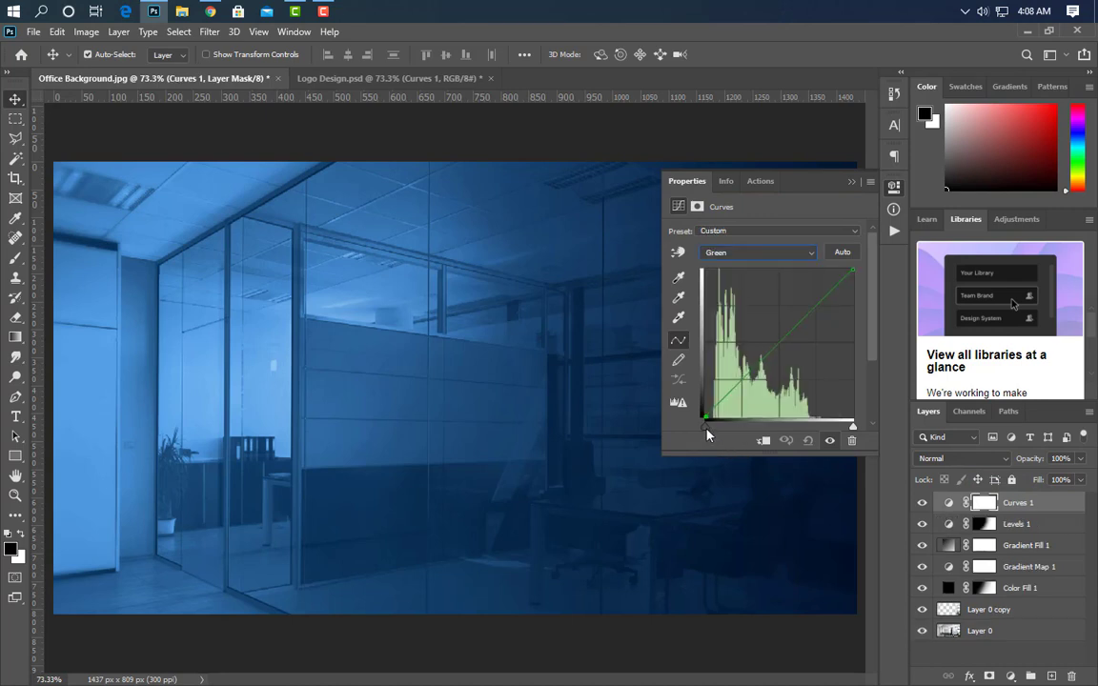
{"action": "left_click_drag", "start_coordinate": [707, 429], "coordinate": [715, 429]}
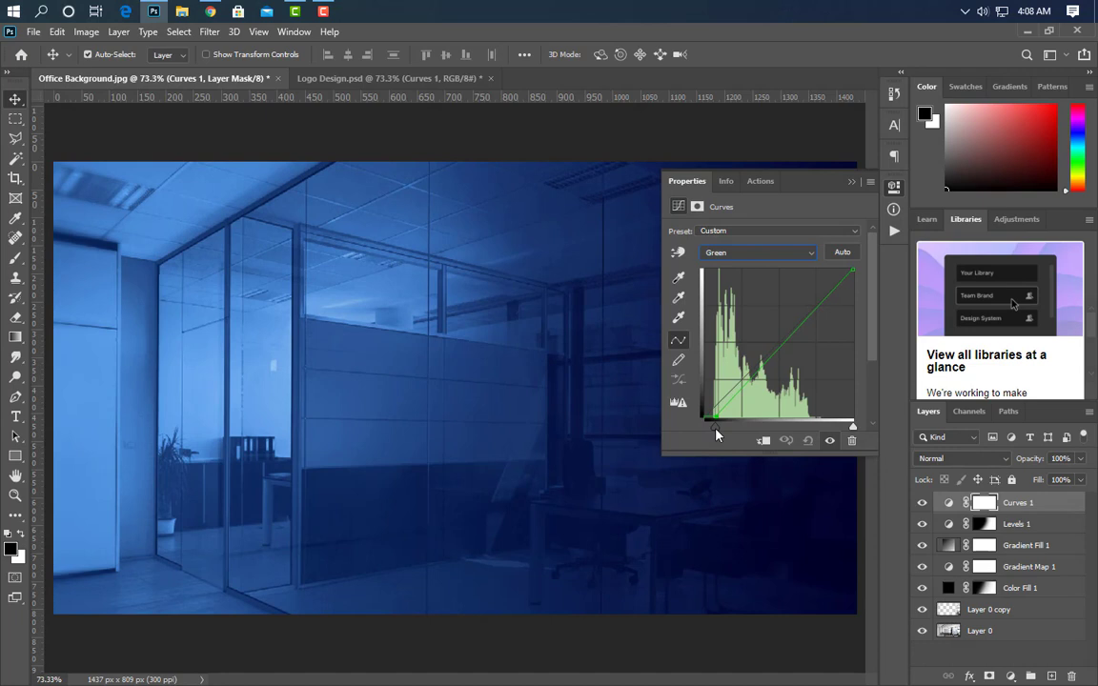
Shift the black point of the Curves blue channel inward, backing off the excess darkening.
{"action": "left_click", "coordinate": [739, 252]}
{"action": "left_click", "coordinate": [738, 300]}
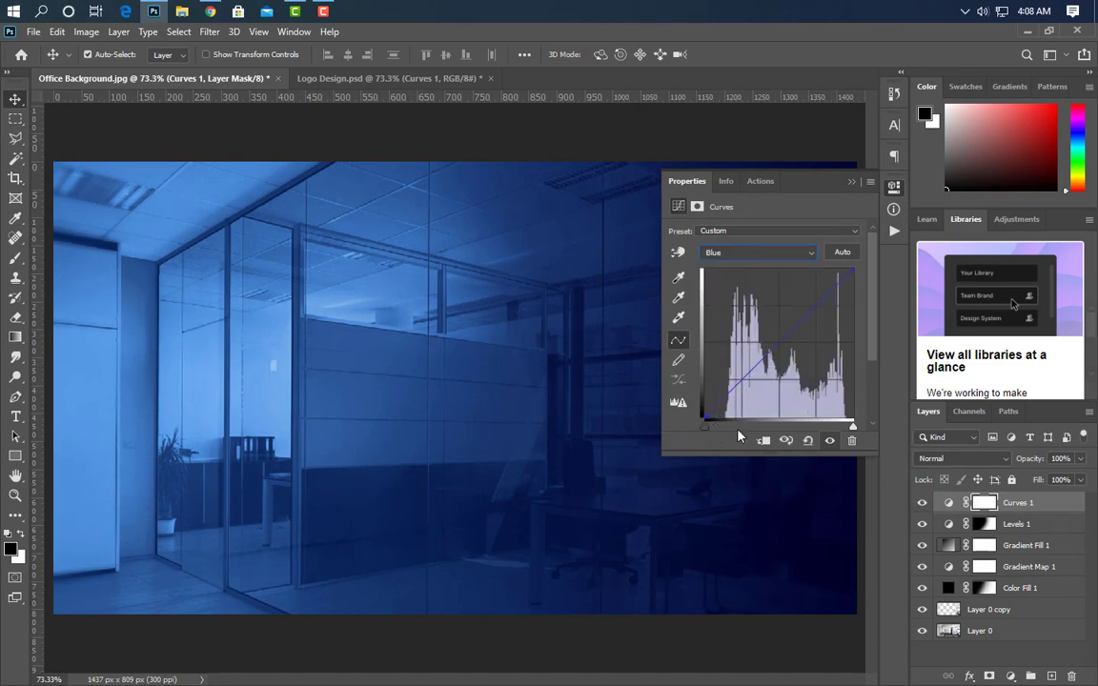
{"action": "left_click_drag", "start_coordinate": [707, 429], "coordinate": [717, 429]}
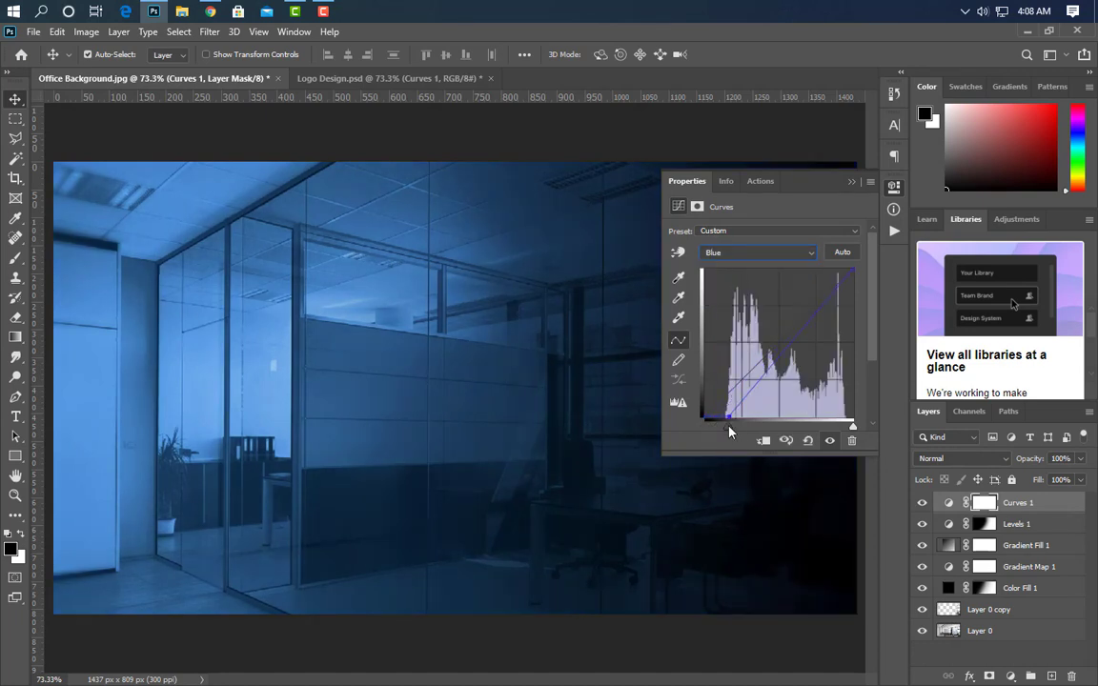
{"action": "key", "text": "ctrl+z"}
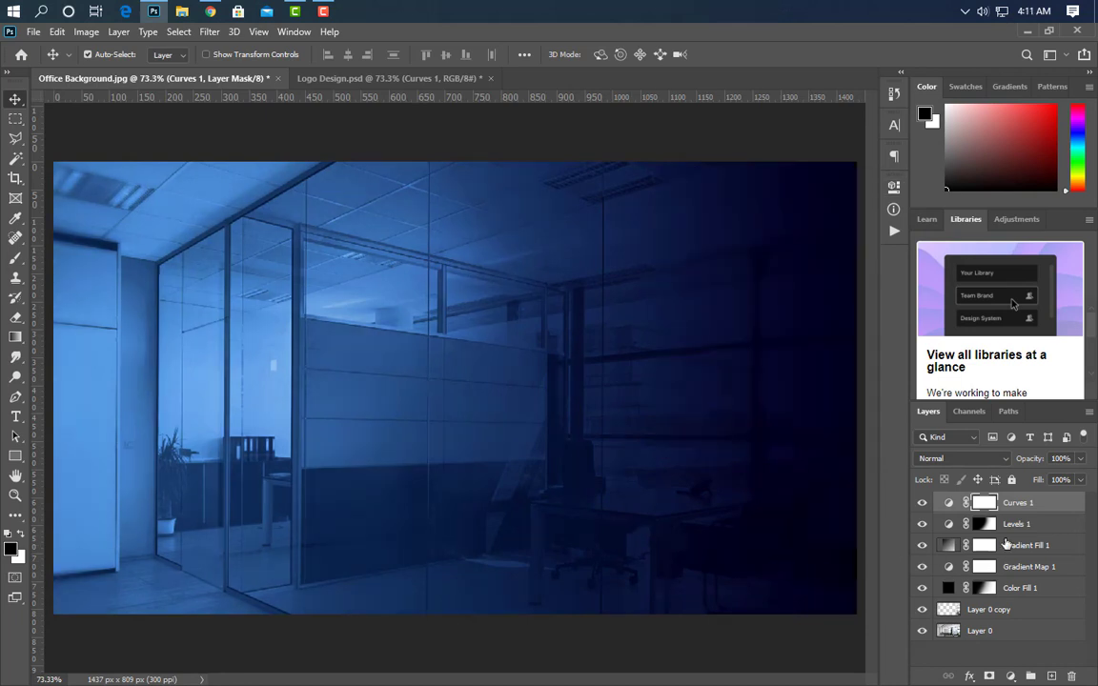
Group all the layers, from the Curves adjustment down to Layer 0.
{"action": "left_click", "coordinate": [1058, 525], "text": "ctrl"}
{"action": "left_click", "coordinate": [1064, 546], "text": "ctrl"}
{"action": "left_click", "coordinate": [1065, 568], "text": "ctrl"}
{"action": "left_click", "coordinate": [1064, 590], "text": "ctrl"}
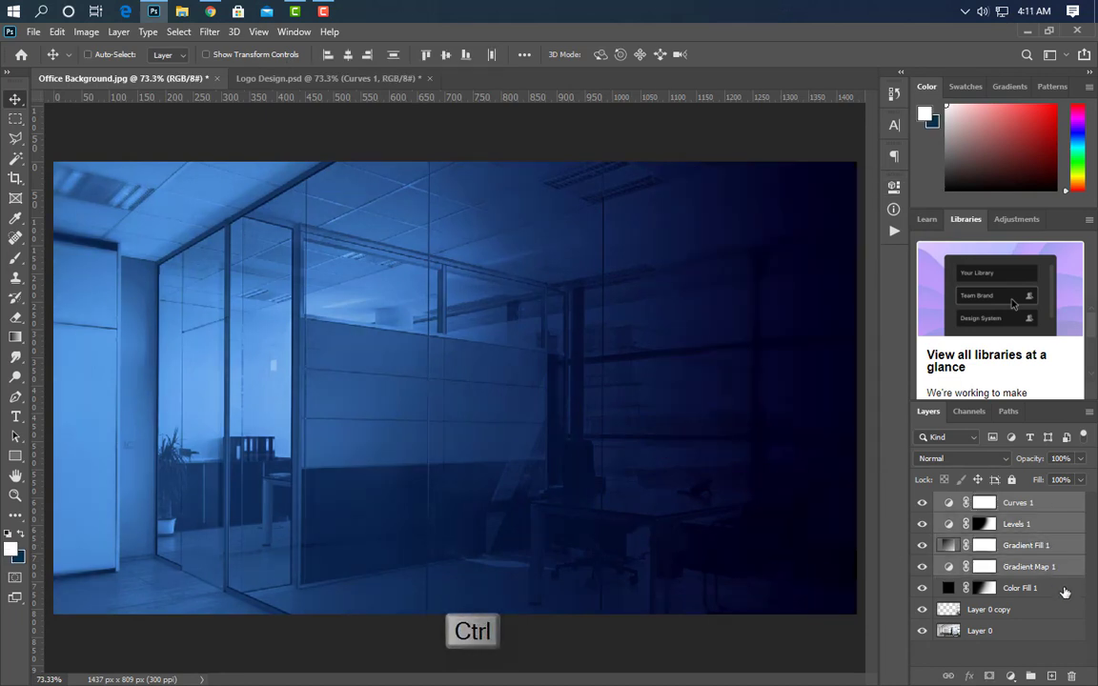
{"action": "left_click", "coordinate": [1045, 610], "text": "ctrl"}
{"action": "left_click", "coordinate": [1043, 632], "text": "ctrl"}
{"action": "left_click", "coordinate": [1032, 676]}
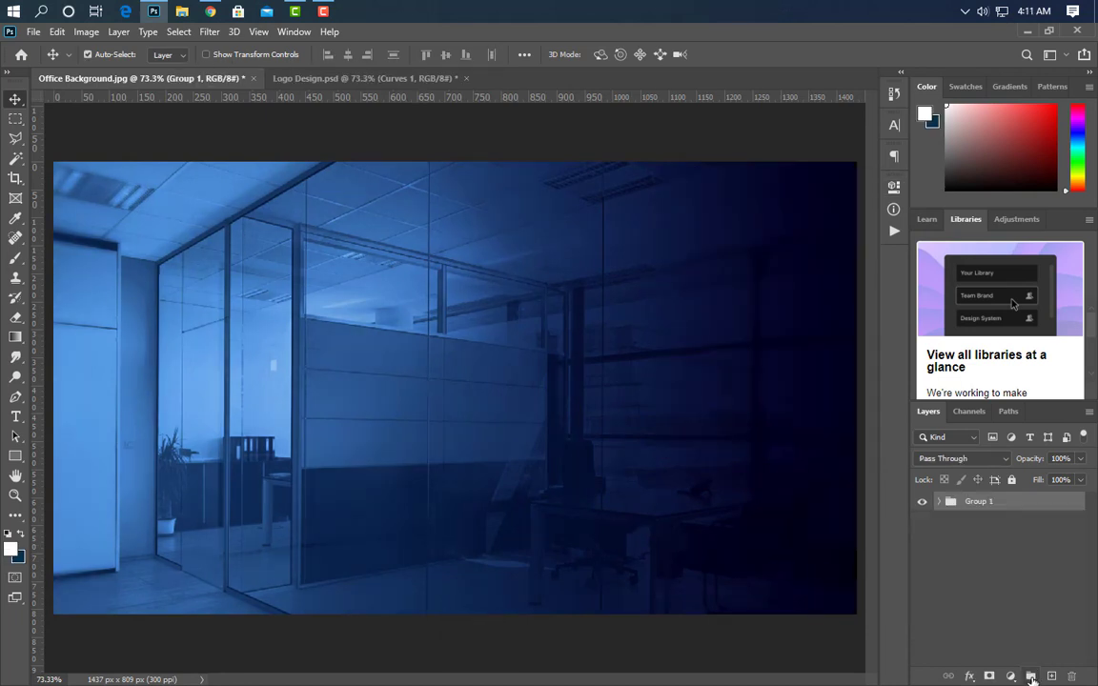
Add the text "LOGO DESIGN" in 23 pt Akrobat Bold over the middle of the office image.
{"action": "left_click", "coordinate": [15, 416]}
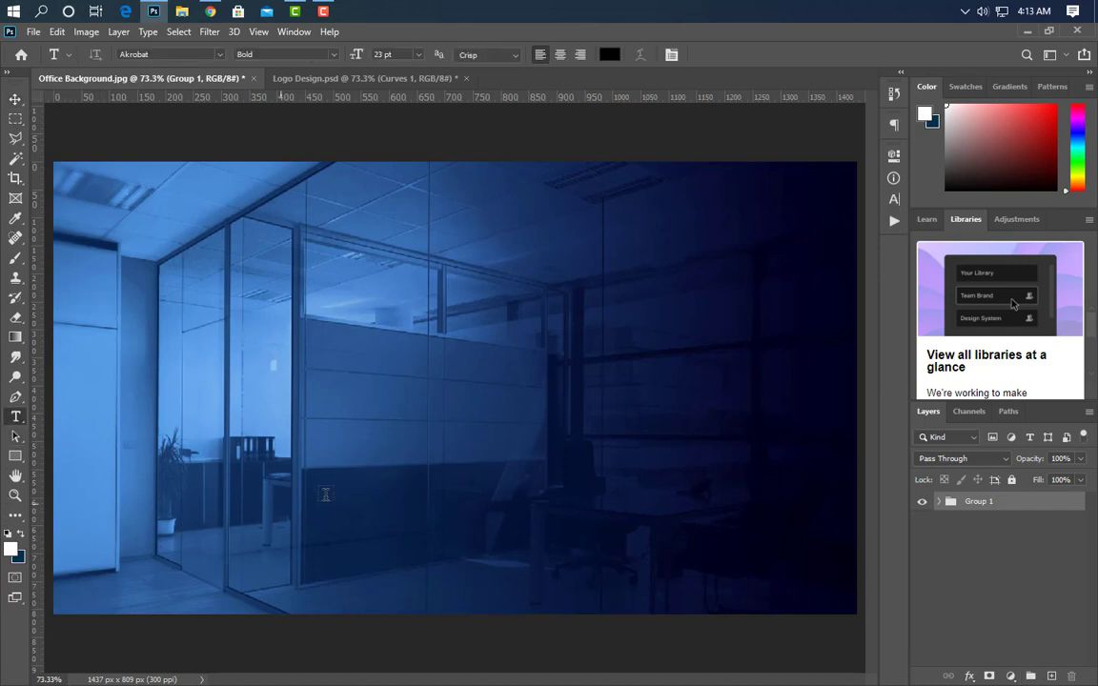
{"action": "left_click", "coordinate": [324, 362]}
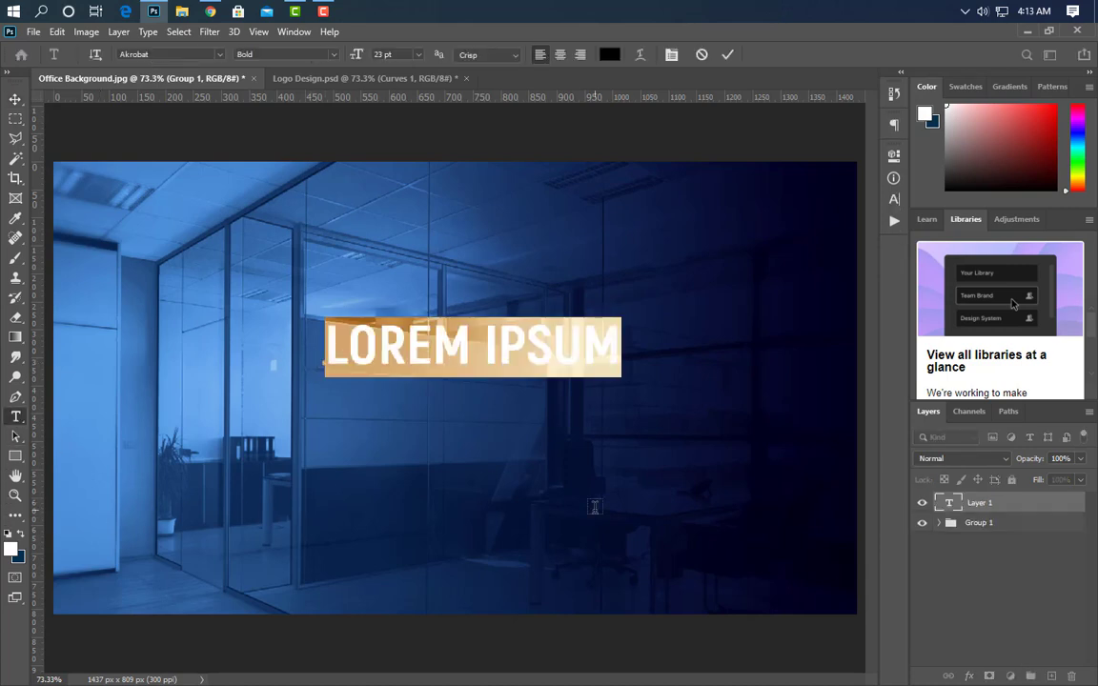
{"action": "type", "text": "LOGO DE"}
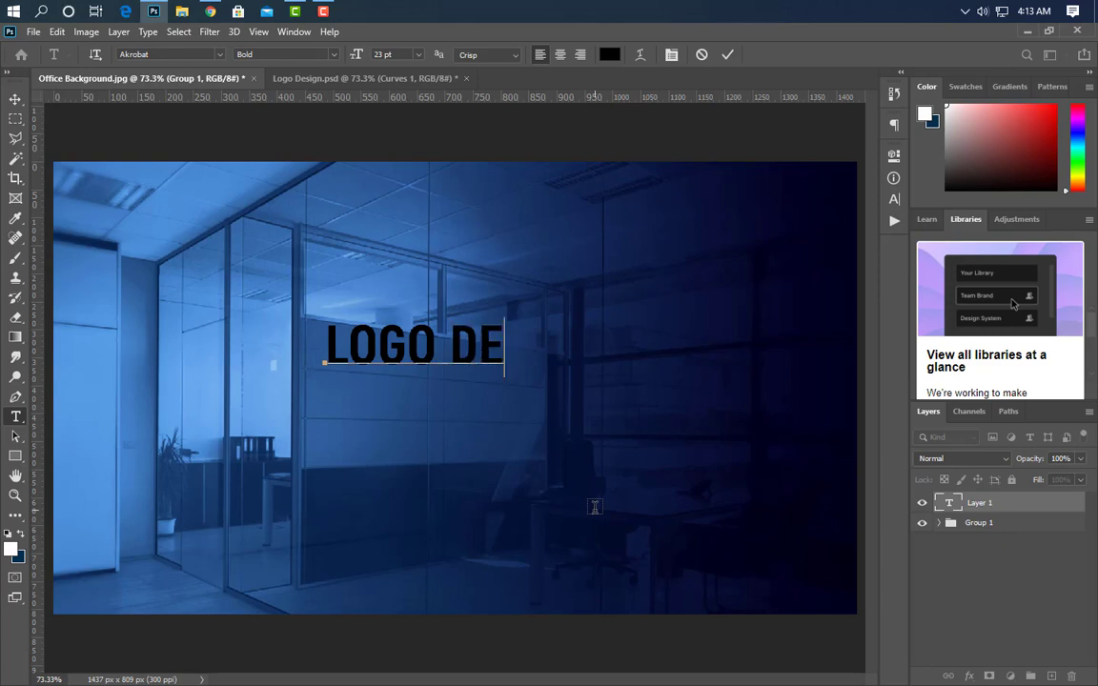
{"action": "type", "text": "SIGN"}
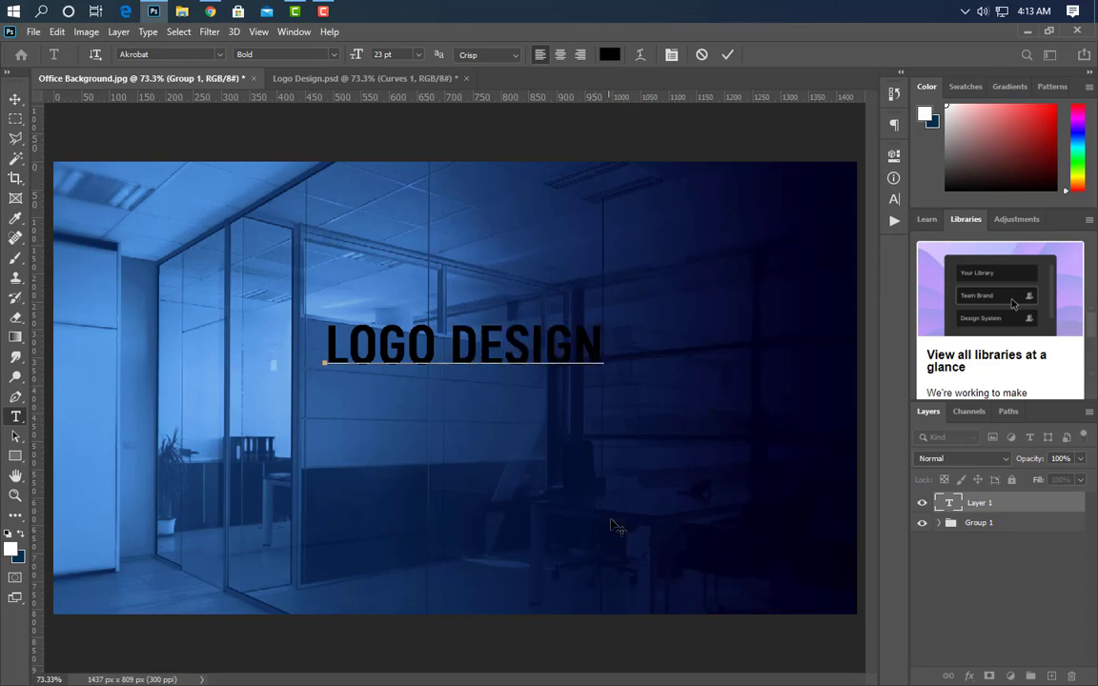
{"action": "key", "text": "ctrl+Return"}
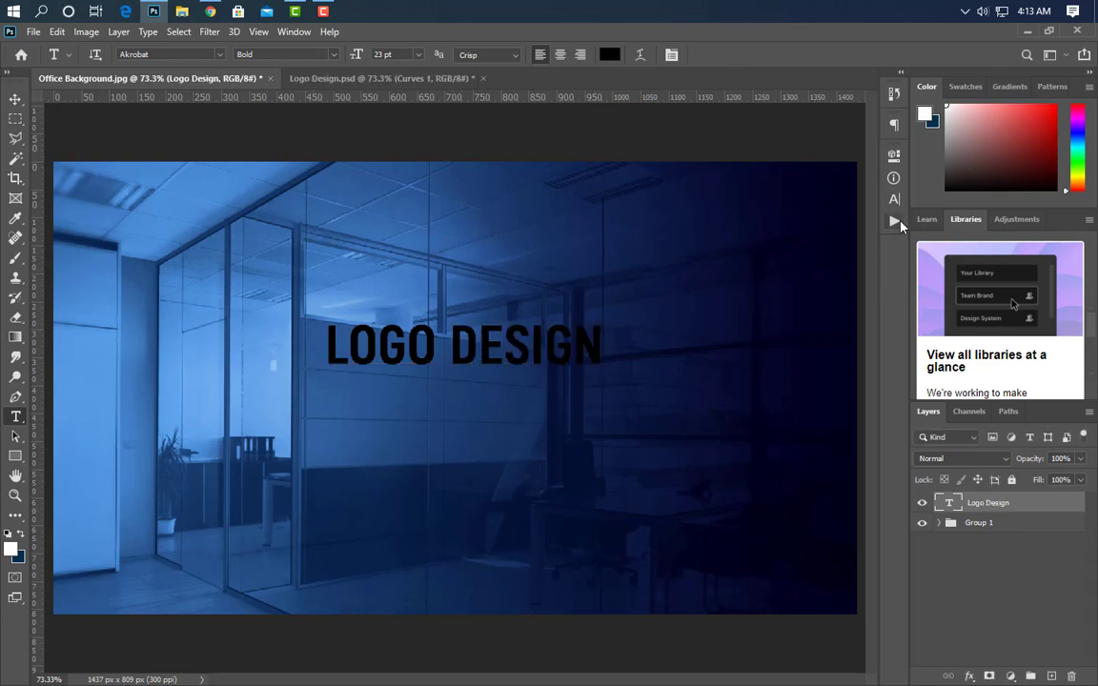
Set the LOGO DESIGN text's size to 25 pt and its color to white #ffffff.
{"action": "left_click", "coordinate": [895, 198]}
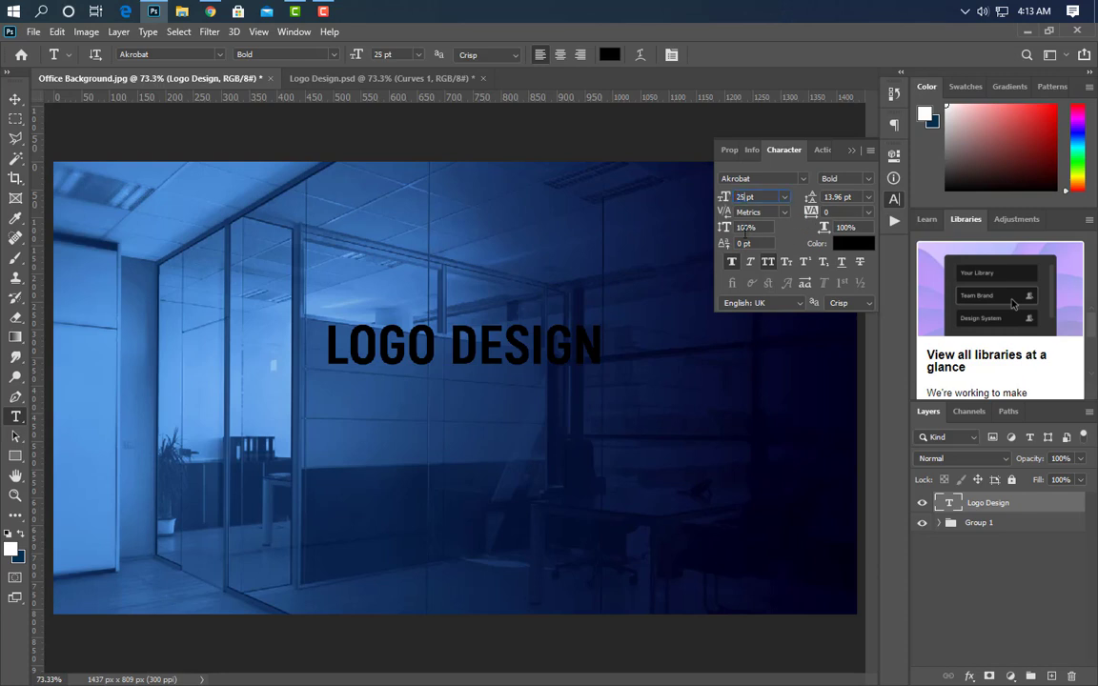
{"action": "key", "text": "Return"}
{"action": "left_click", "coordinate": [851, 245]}
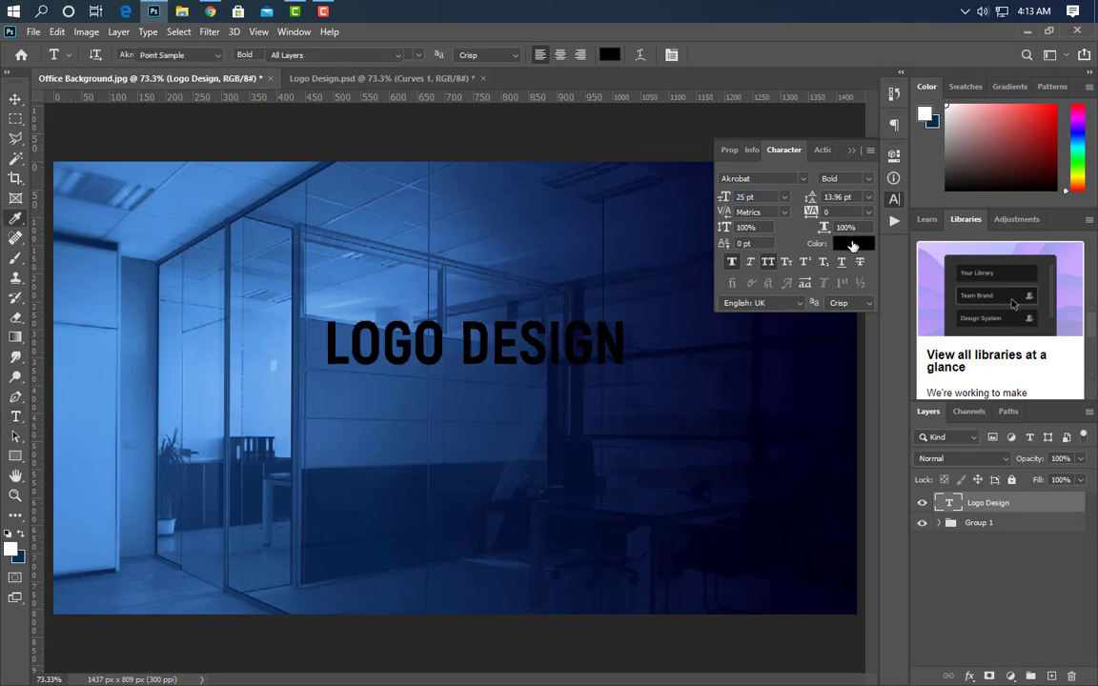
{"action": "type", "text": "ffffff"}
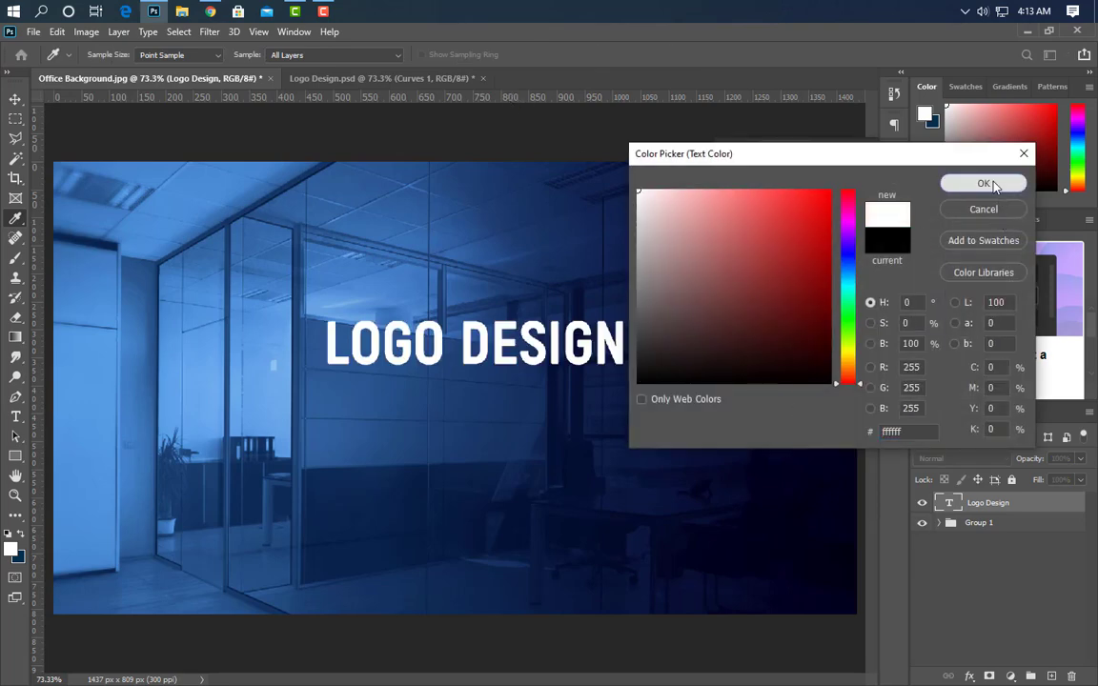
{"action": "left_click", "coordinate": [983, 183]}
Color the word DESIGN yellow #ffea00 and commit the text edit.
{"action": "left_click_drag", "start_coordinate": [459, 343], "coordinate": [709, 343]}
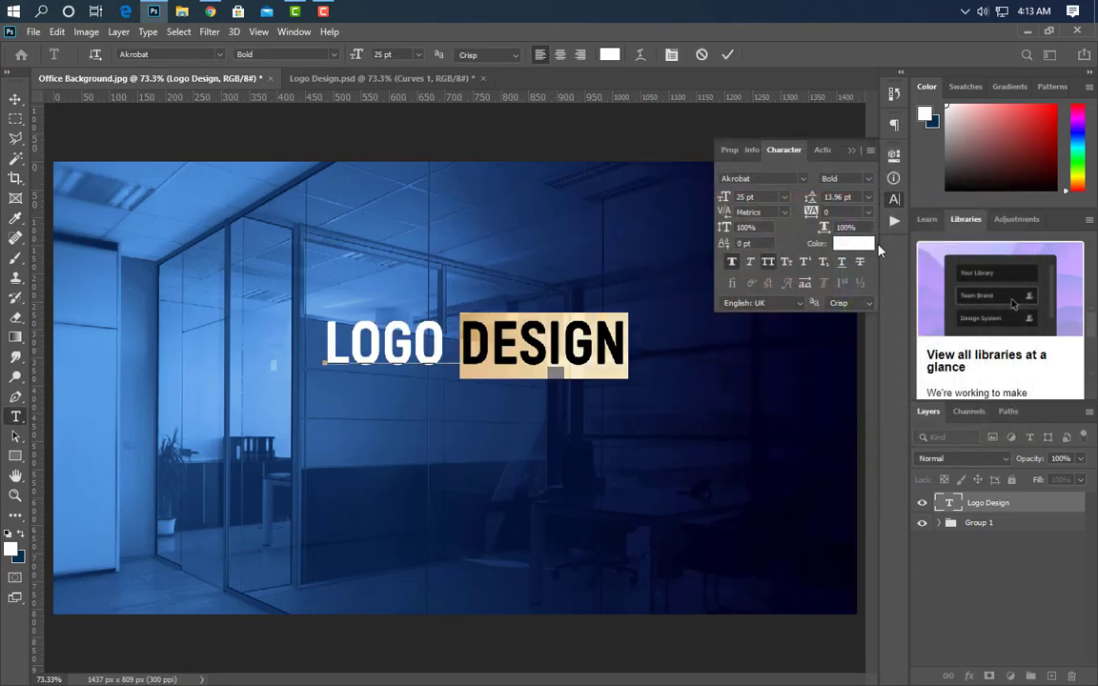
{"action": "left_click", "coordinate": [853, 244]}
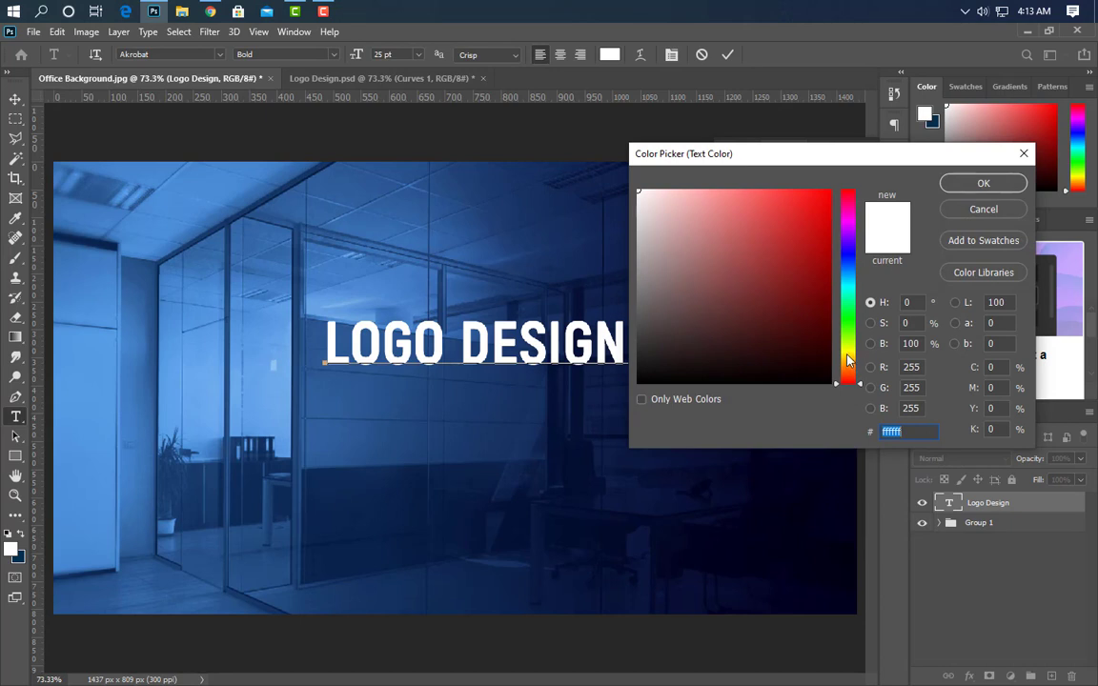
{"action": "left_click", "coordinate": [847, 356]}
{"action": "left_click", "coordinate": [830, 191]}
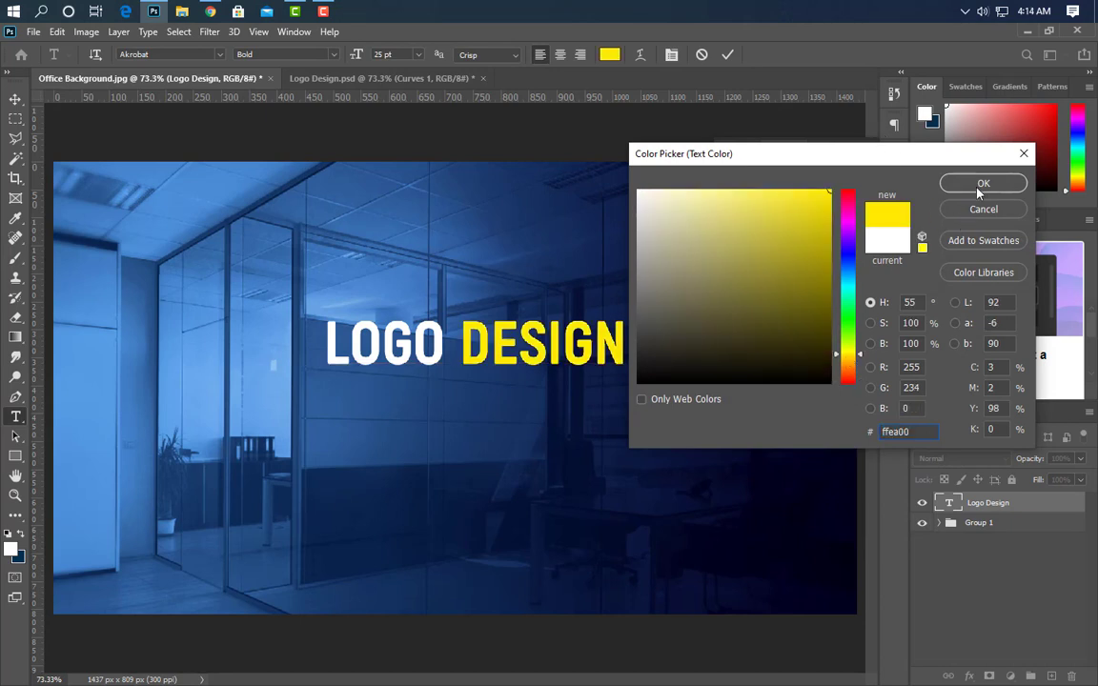
{"action": "left_click", "coordinate": [977, 186]}
{"action": "left_click", "coordinate": [728, 55]}
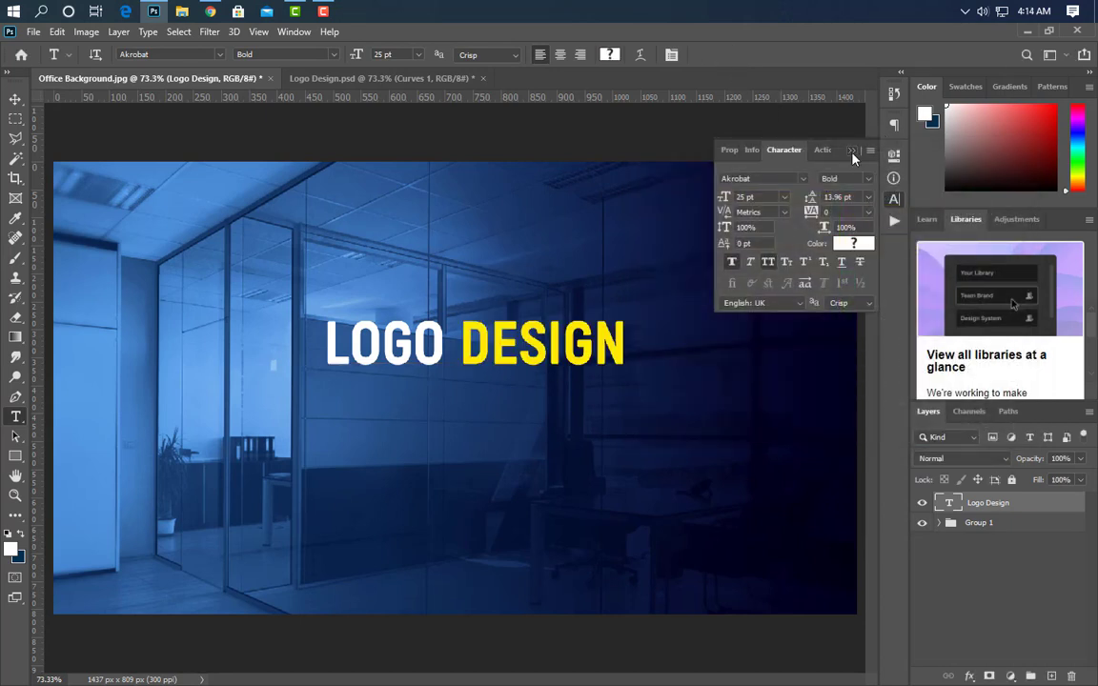
{"action": "left_click", "coordinate": [852, 150]}
Duplicate the LOGO DESIGN text layer and move the copy about 109 px down, directly below the original line.
{"action": "left_click_drag", "start_coordinate": [1065, 513], "coordinate": [1051, 676]}
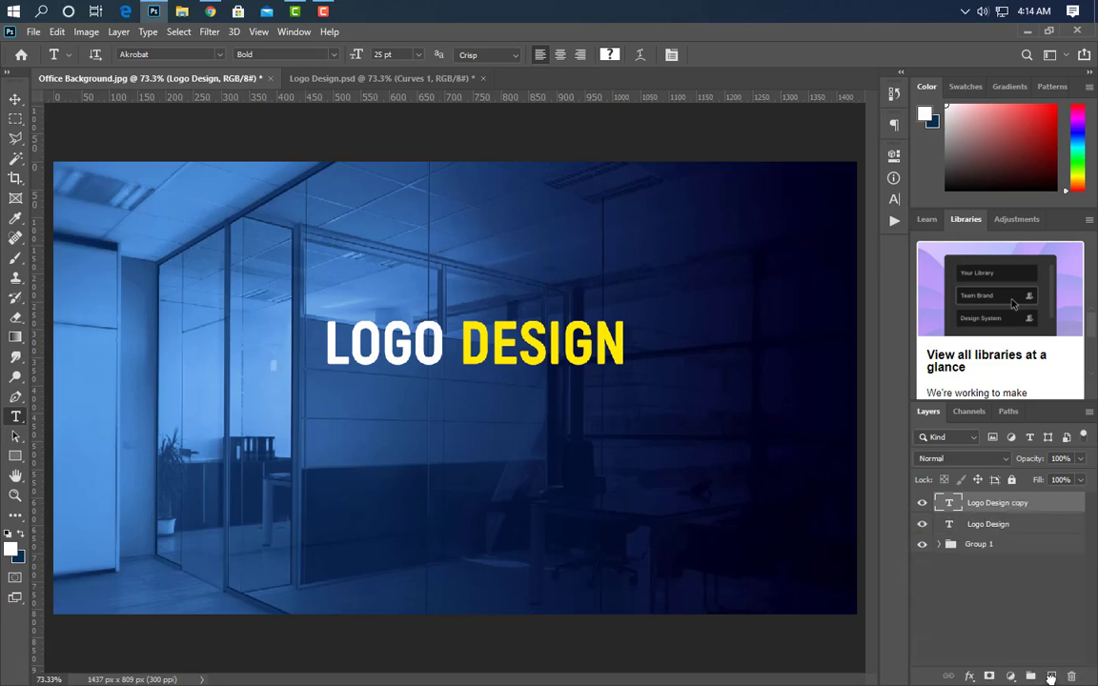
{"action": "key", "text": "v"}
{"action": "key", "text": "ctrl+t"}
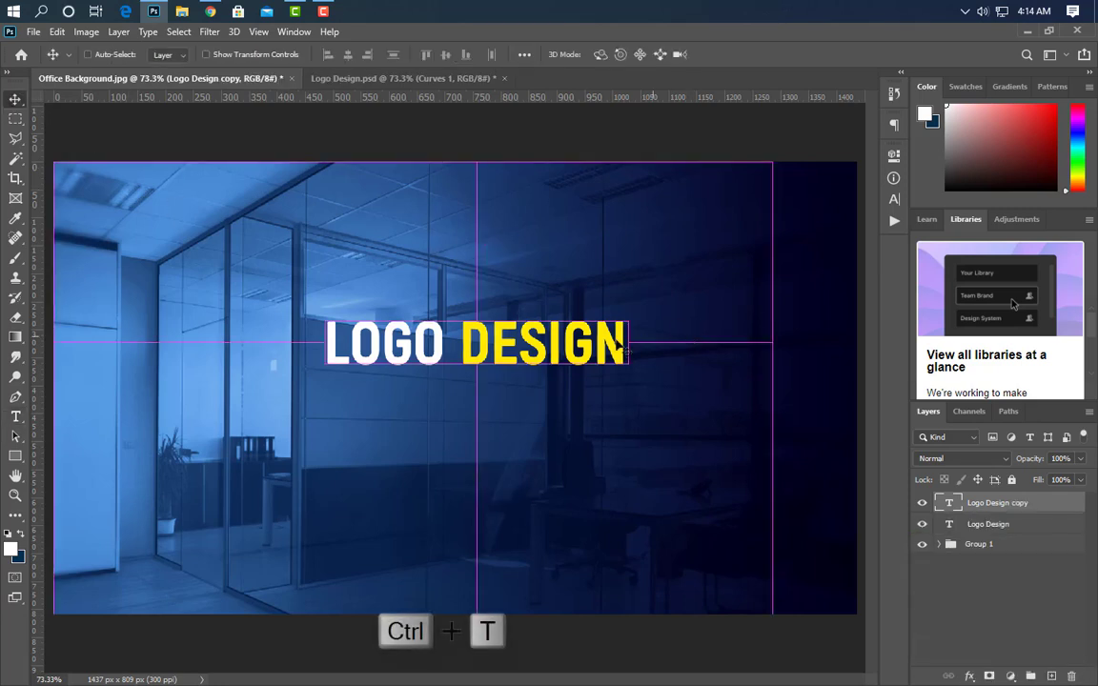
{"action": "left_click_drag", "start_coordinate": [496, 338], "coordinate": [500, 418]}
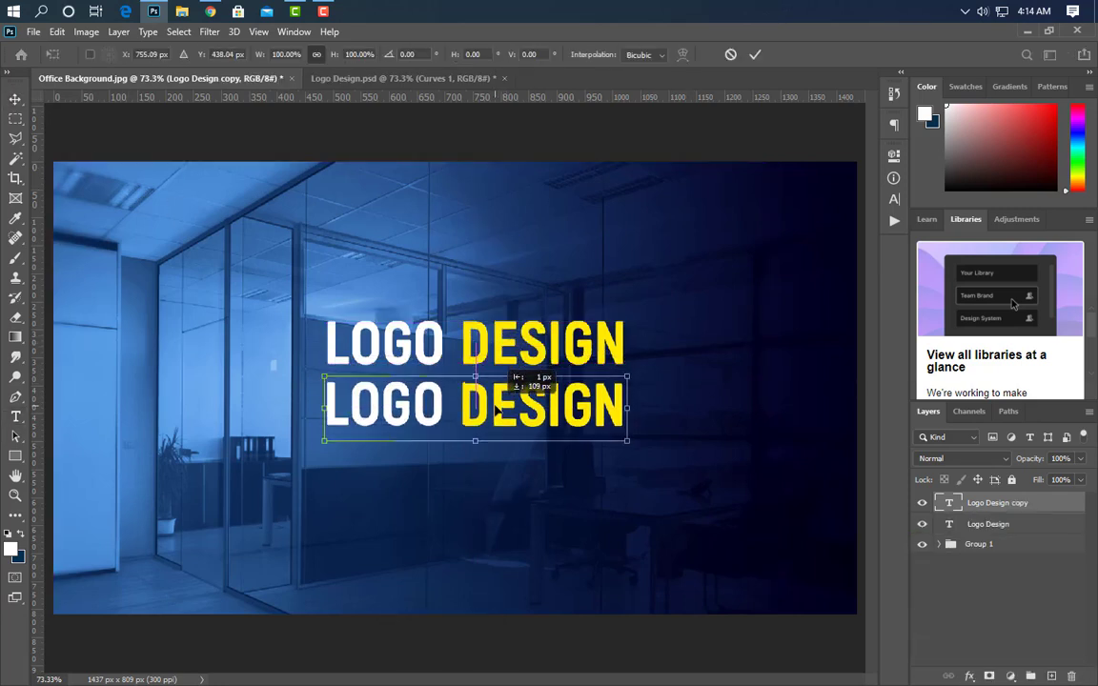
{"action": "left_click", "coordinate": [755, 55]}
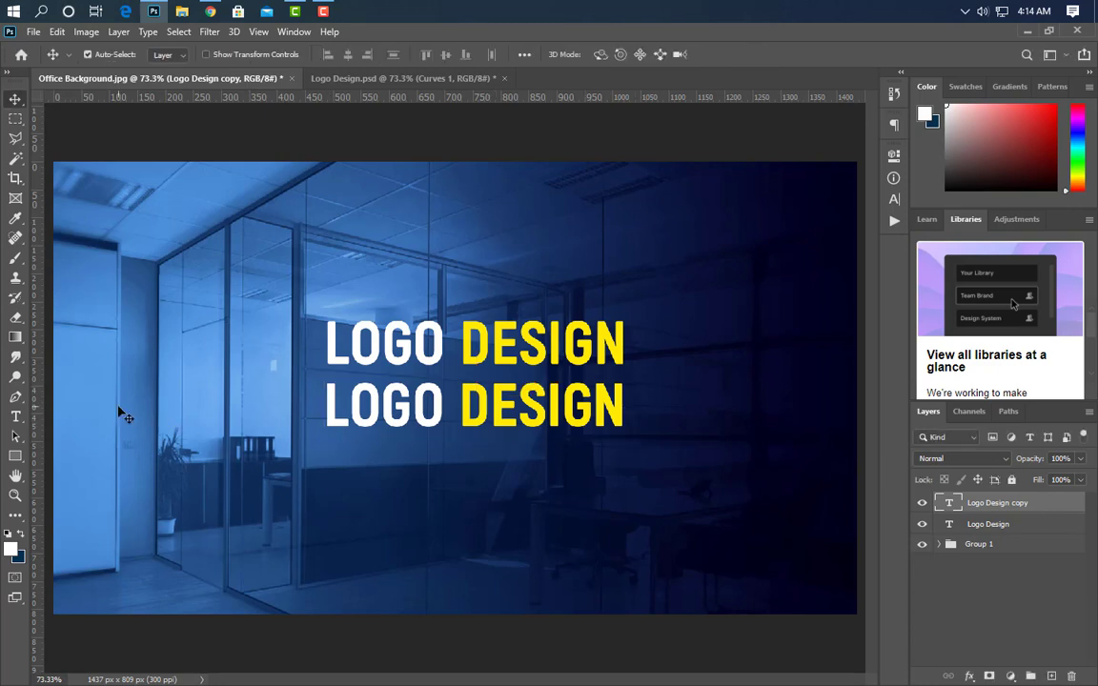
Replace the wording of the copied lower text line with MOCKUP.
{"action": "left_click", "coordinate": [16, 417]}
{"action": "left_click_drag", "start_coordinate": [328, 400], "coordinate": [760, 404]}
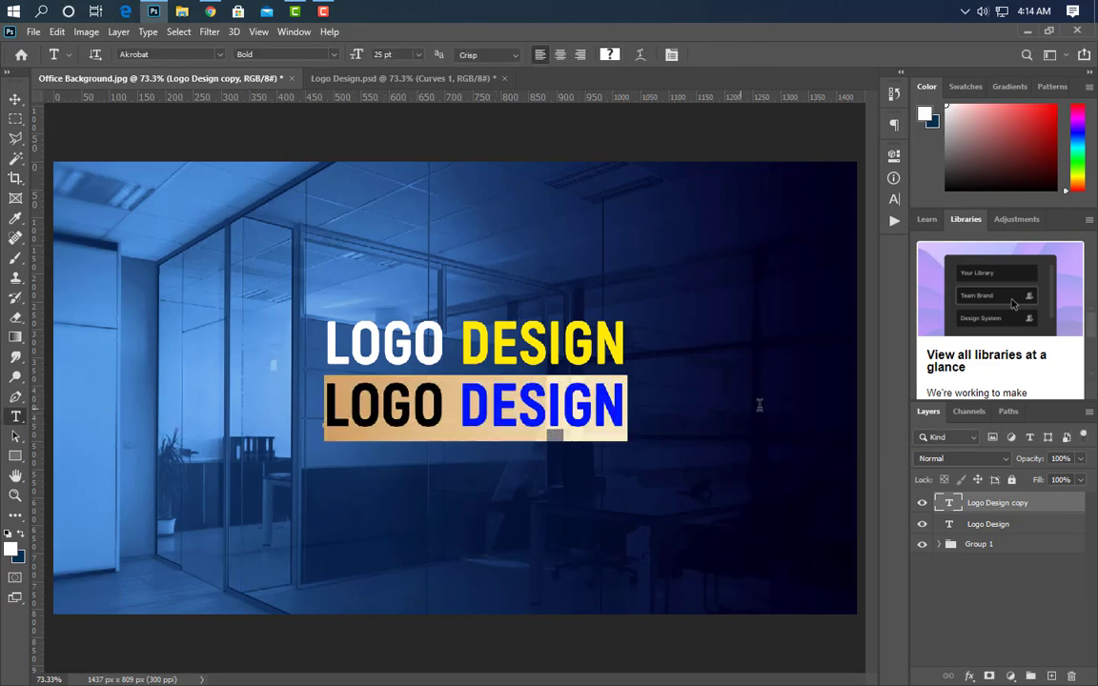
{"action": "type", "text": "MOCKUP"}
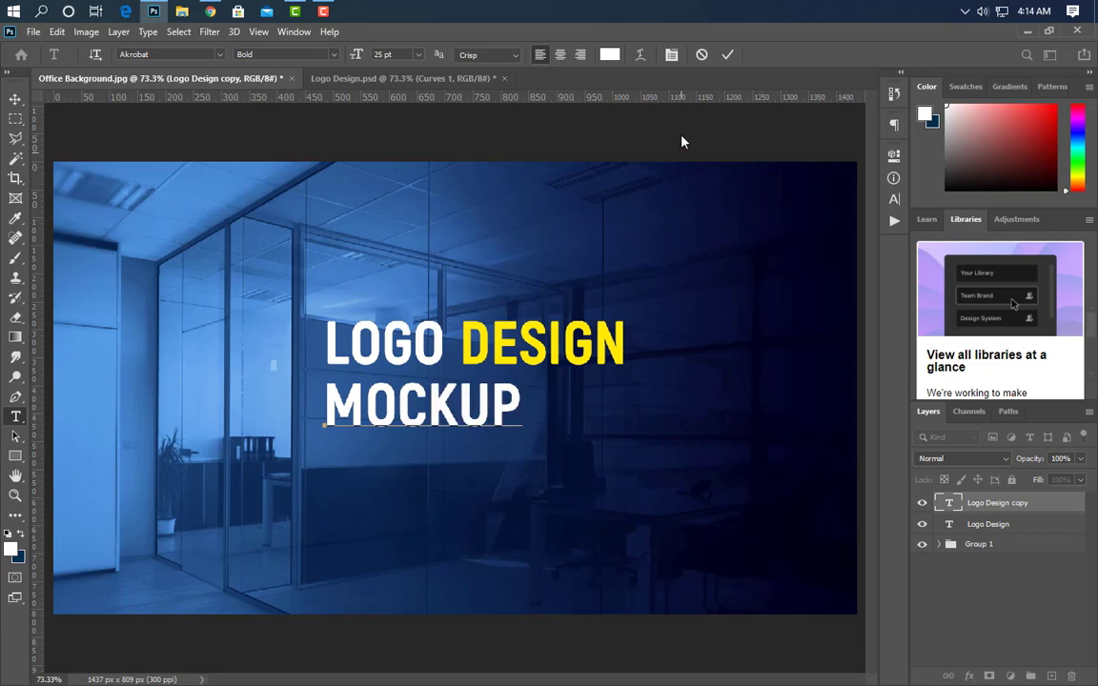
{"action": "left_click", "coordinate": [728, 55]}
Set the MOCKUP text to the ExtraBold style and its color to bright blue #00c0ff.
{"action": "left_click", "coordinate": [895, 199]}
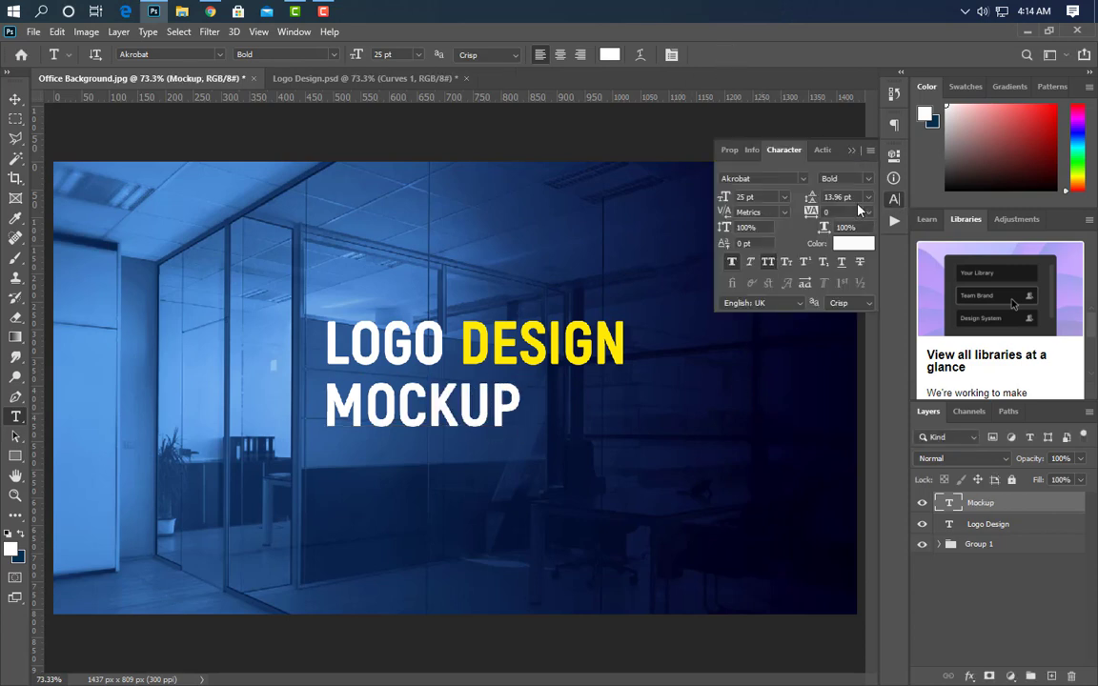
{"action": "left_click", "coordinate": [869, 180]}
{"action": "left_click", "coordinate": [844, 265]}
{"action": "left_click", "coordinate": [852, 243]}
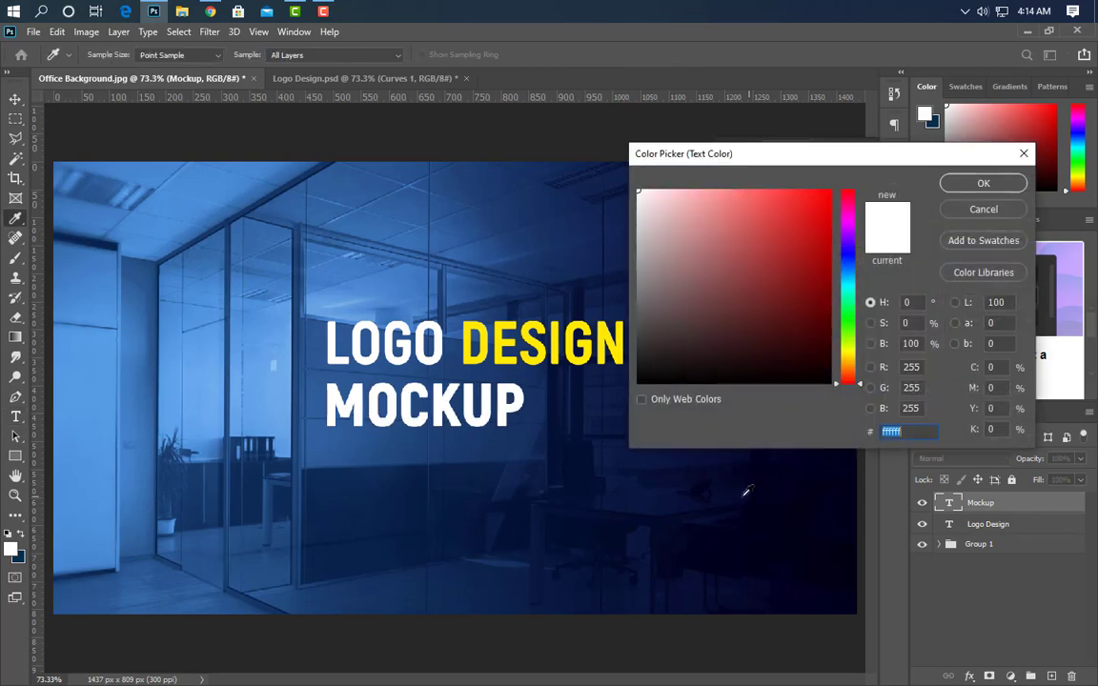
{"action": "left_click", "coordinate": [57, 375]}
{"action": "left_click", "coordinate": [117, 393]}
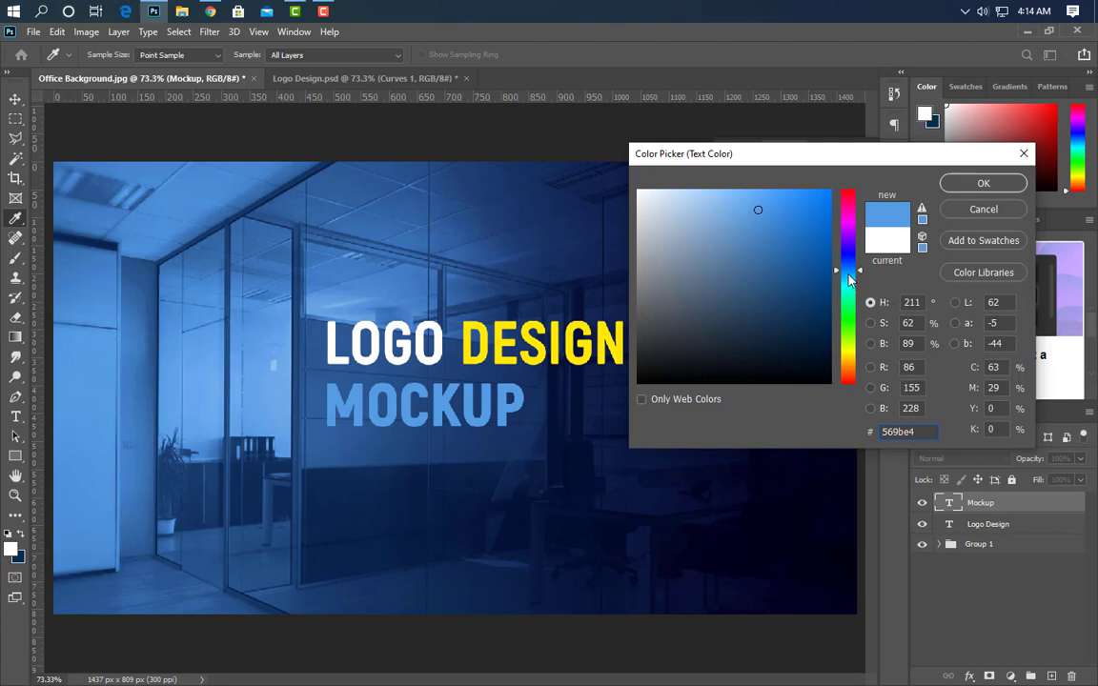
{"action": "type", "text": "00a8ff"}
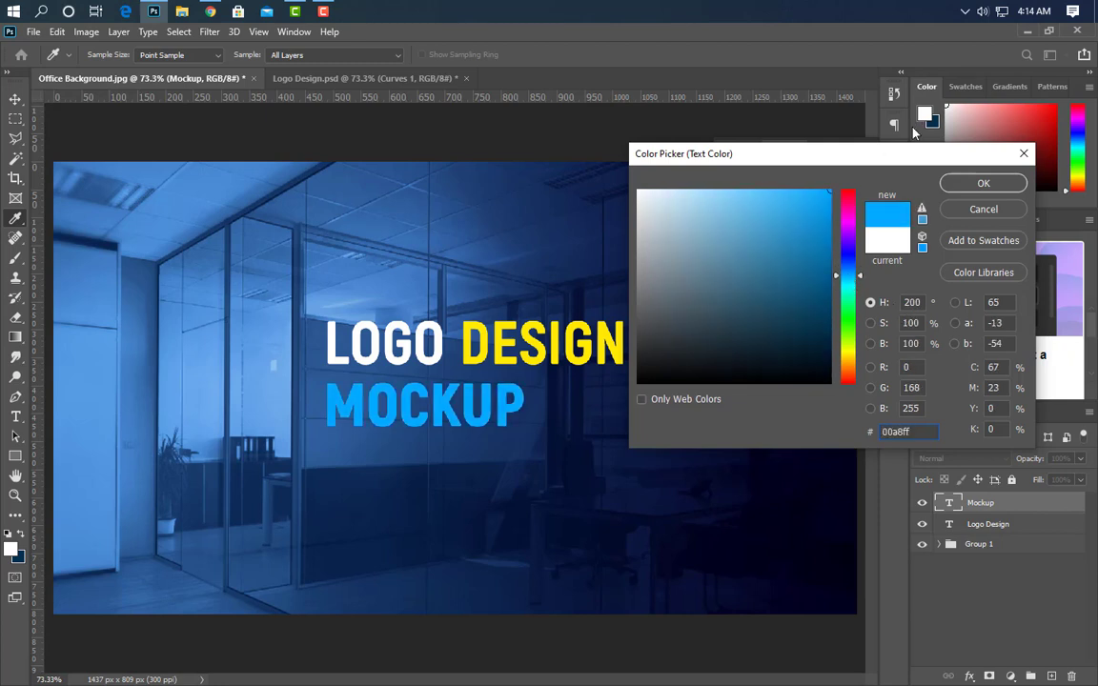
{"action": "left_click", "coordinate": [846, 279]}
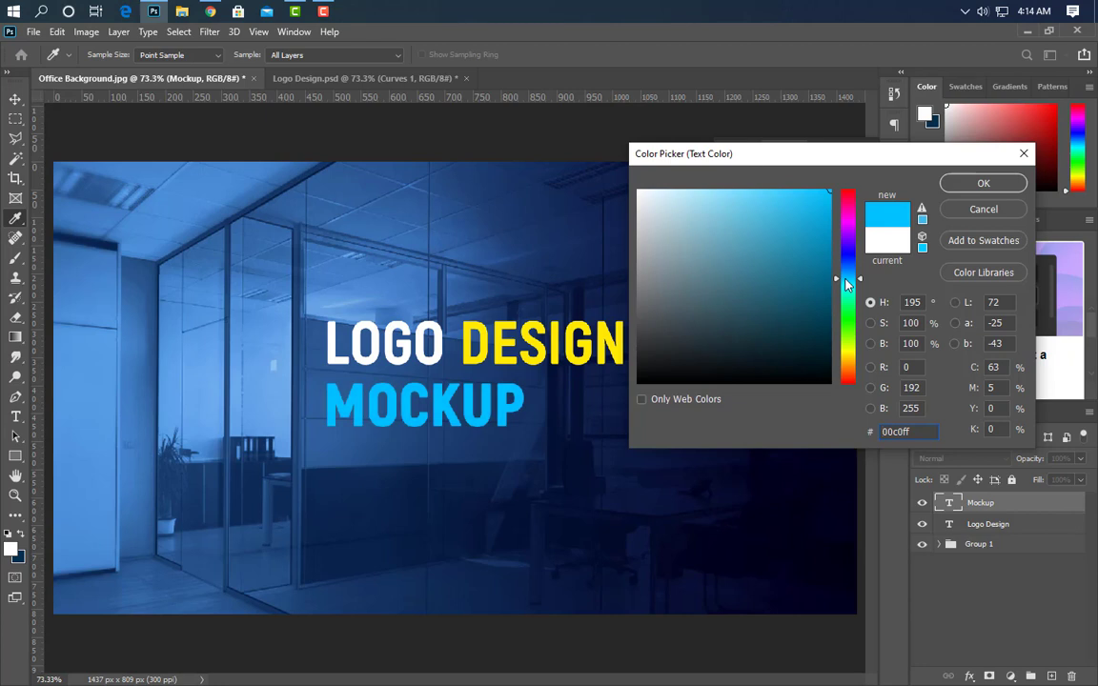
{"action": "left_click", "coordinate": [983, 183]}
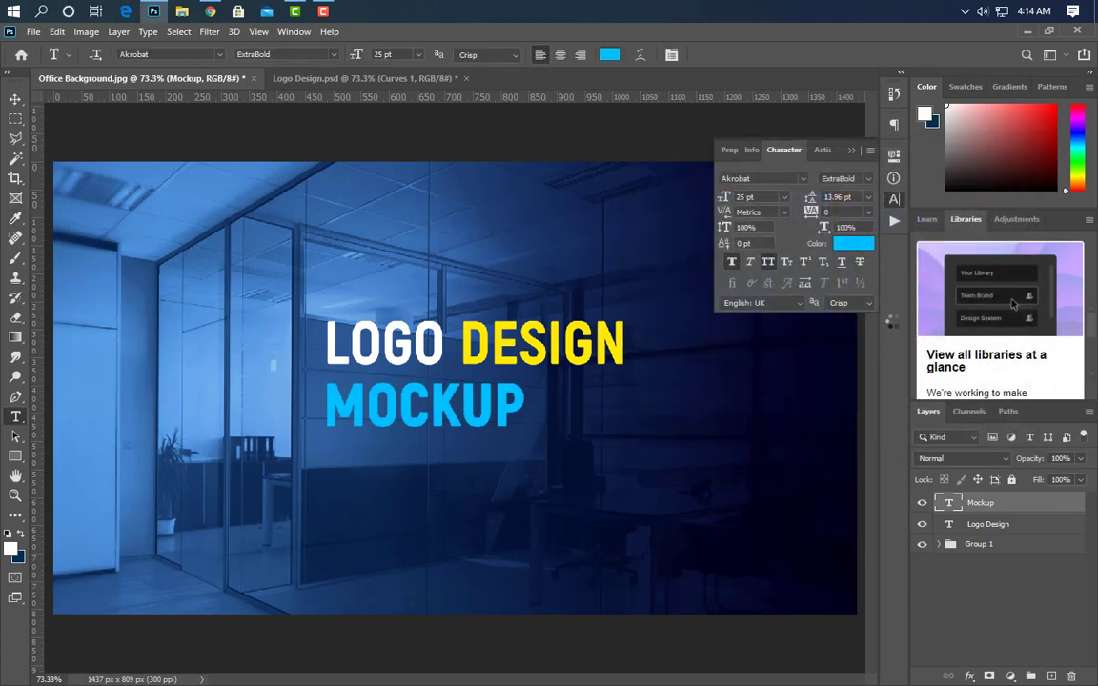
{"action": "left_click", "coordinate": [851, 149]}
Scale the MOCKUP text to about 150.5% so it spans the width of the LOGO DESIGN line.
{"action": "key", "text": "ctrl+t"}
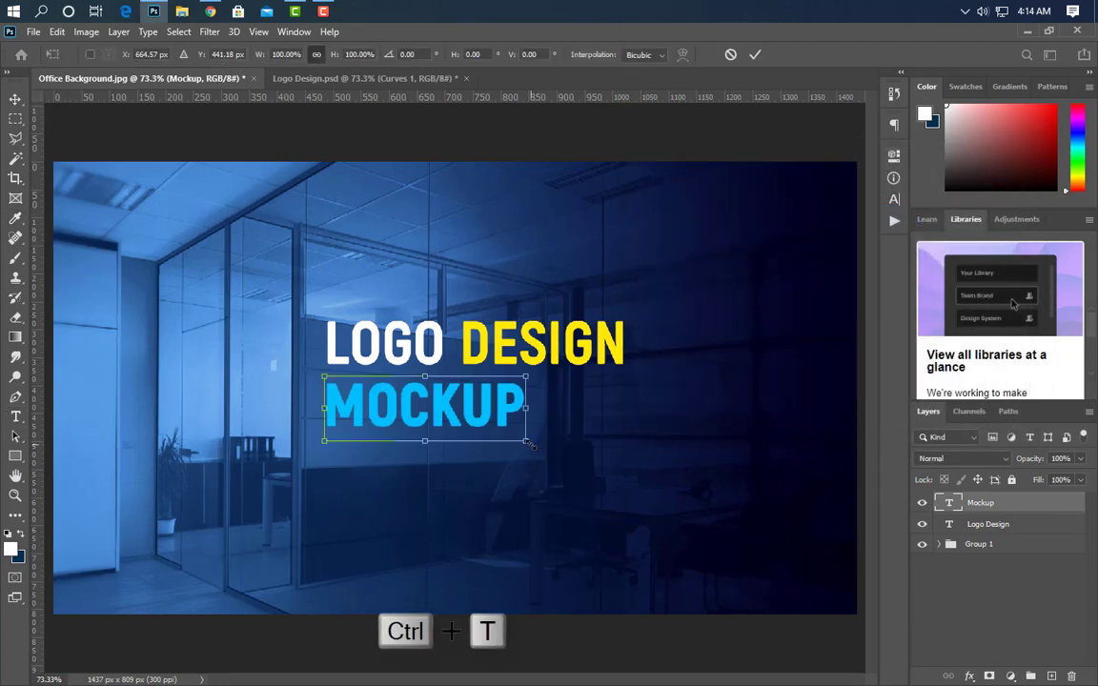
{"action": "left_click_drag", "start_coordinate": [527, 443], "coordinate": [637, 455]}
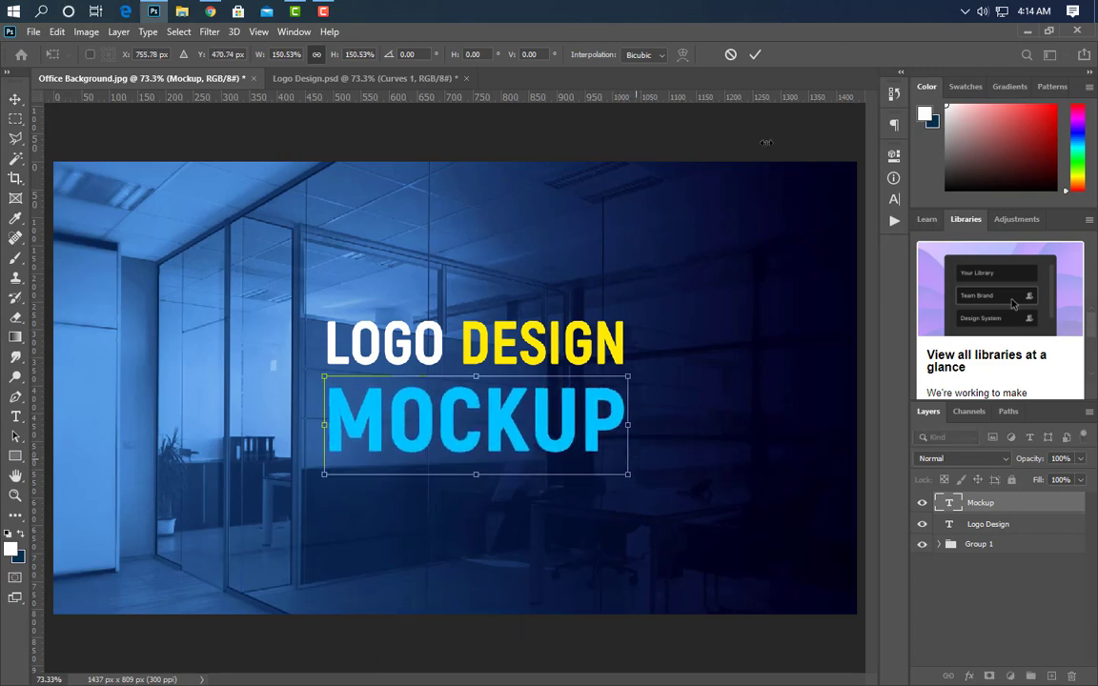
{"action": "left_click", "coordinate": [756, 55]}
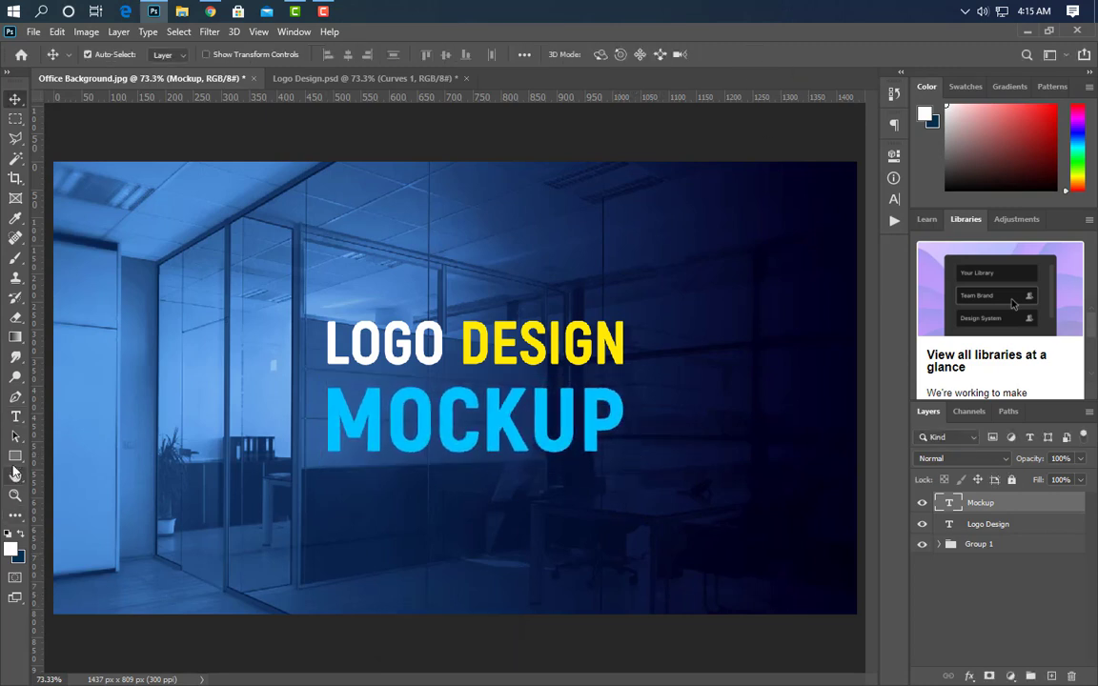
Draw a square about 689 px wide around the text and place its layer below both text layers.
{"action": "key", "text": "u"}
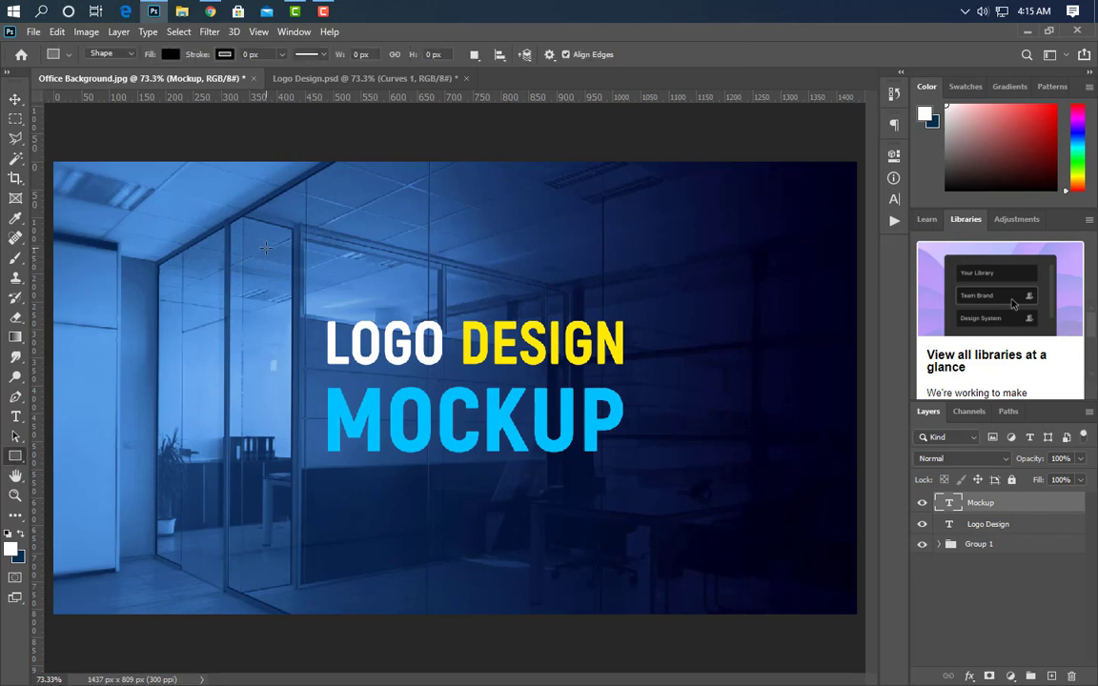
{"action": "left_click_drag", "start_coordinate": [280, 235], "coordinate": [887, 611]}
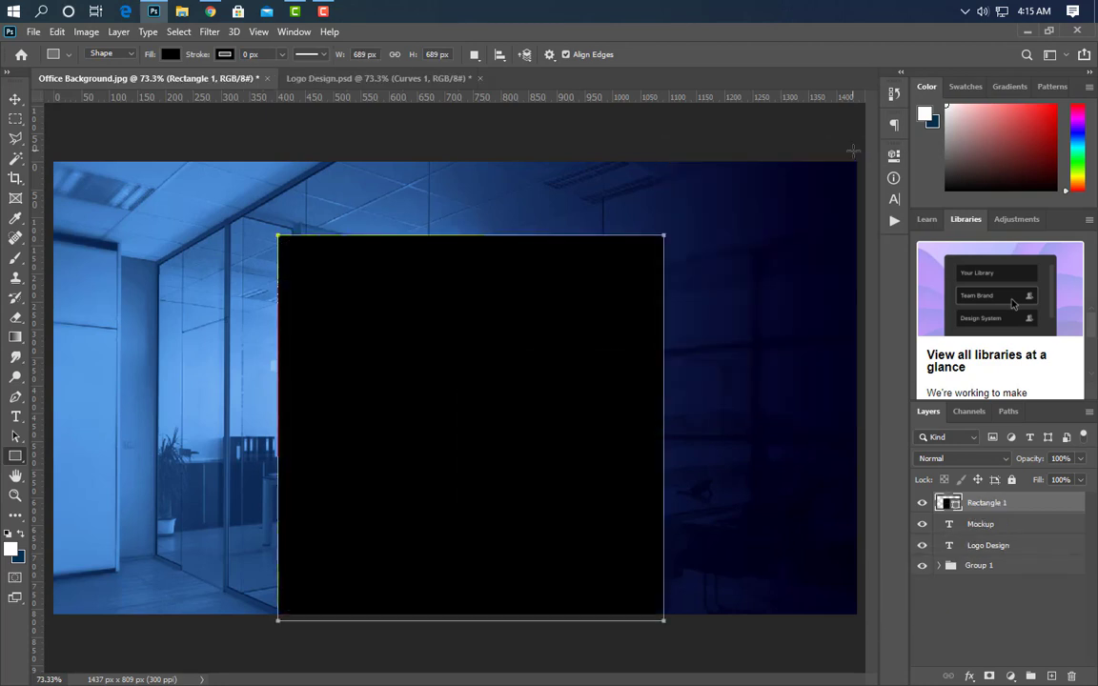
{"action": "left_click_drag", "start_coordinate": [1038, 508], "coordinate": [1020, 556]}
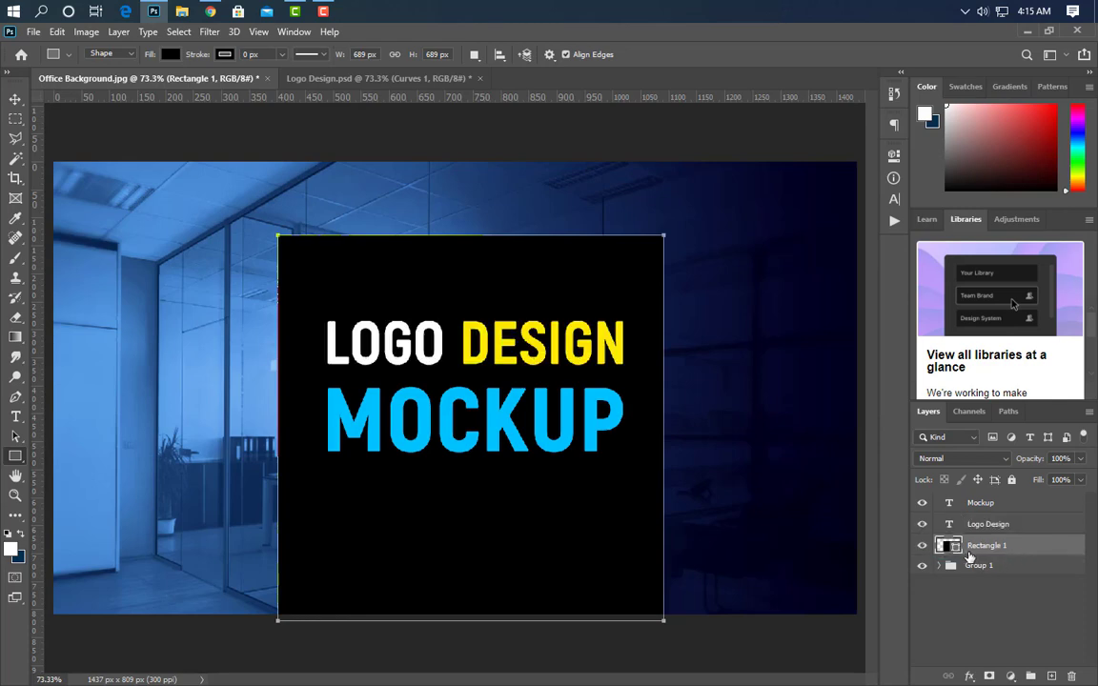
Change the fill color of the square behind the text to red.
{"action": "double_click", "coordinate": [946, 545]}
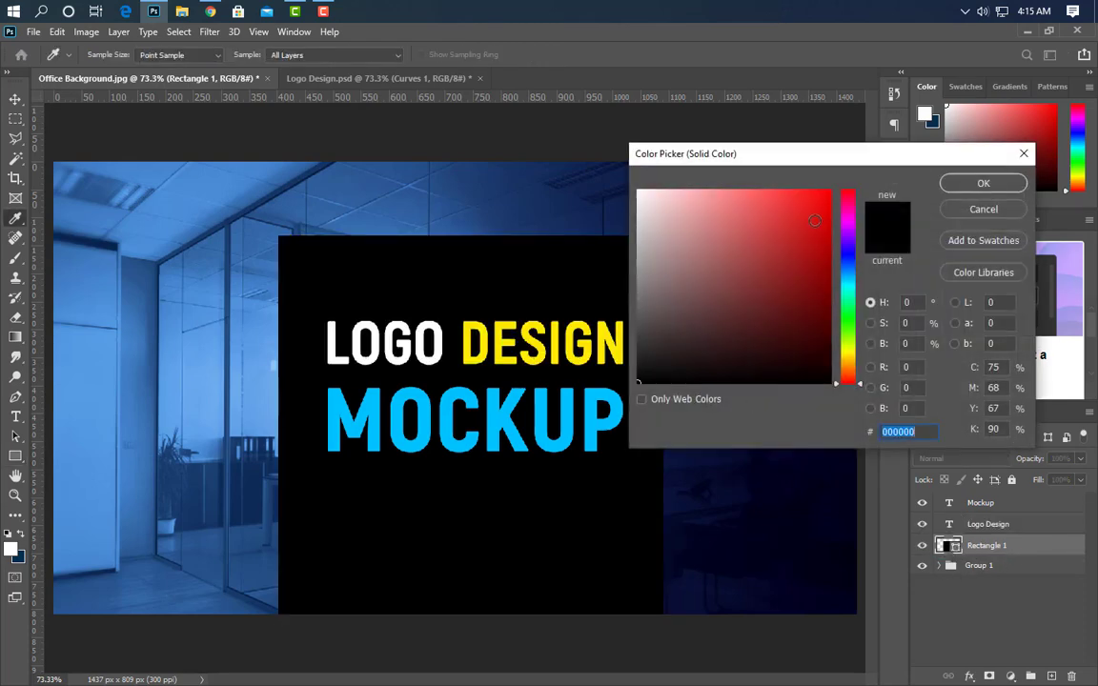
{"action": "left_click", "coordinate": [815, 220]}
{"action": "left_click", "coordinate": [984, 183]}
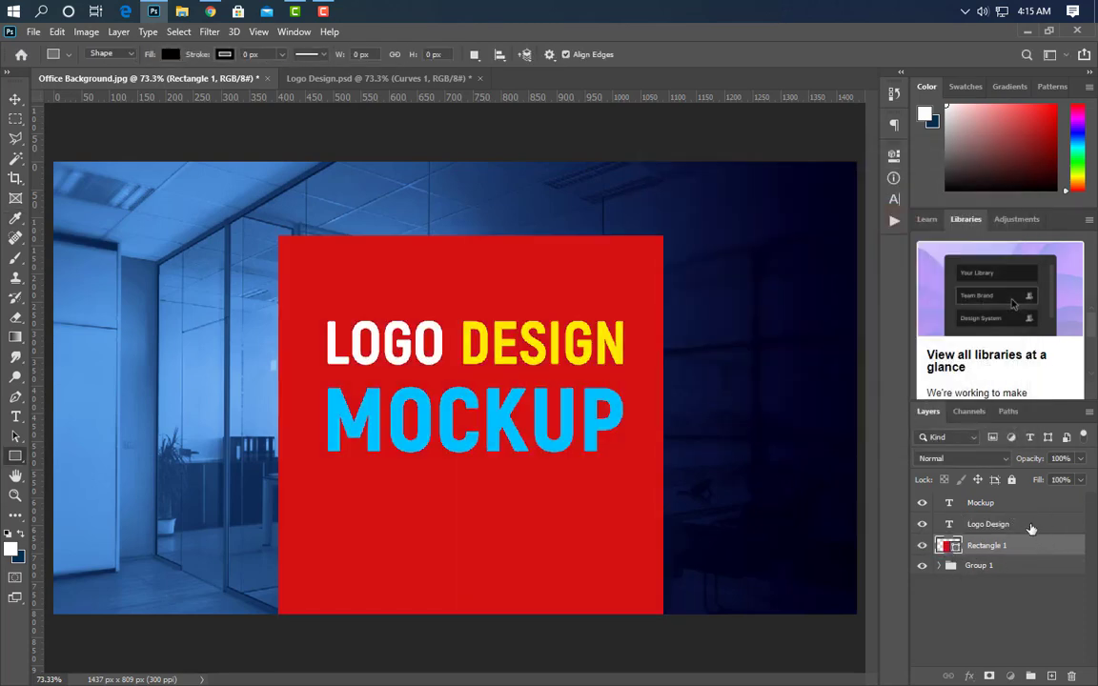
Group the Logo Design and Mockup text layers and convert the group to a smart object.
{"action": "left_click", "coordinate": [1030, 525]}
{"action": "left_click", "coordinate": [1016, 502], "text": "shift"}
{"action": "key", "text": "ctrl+g"}
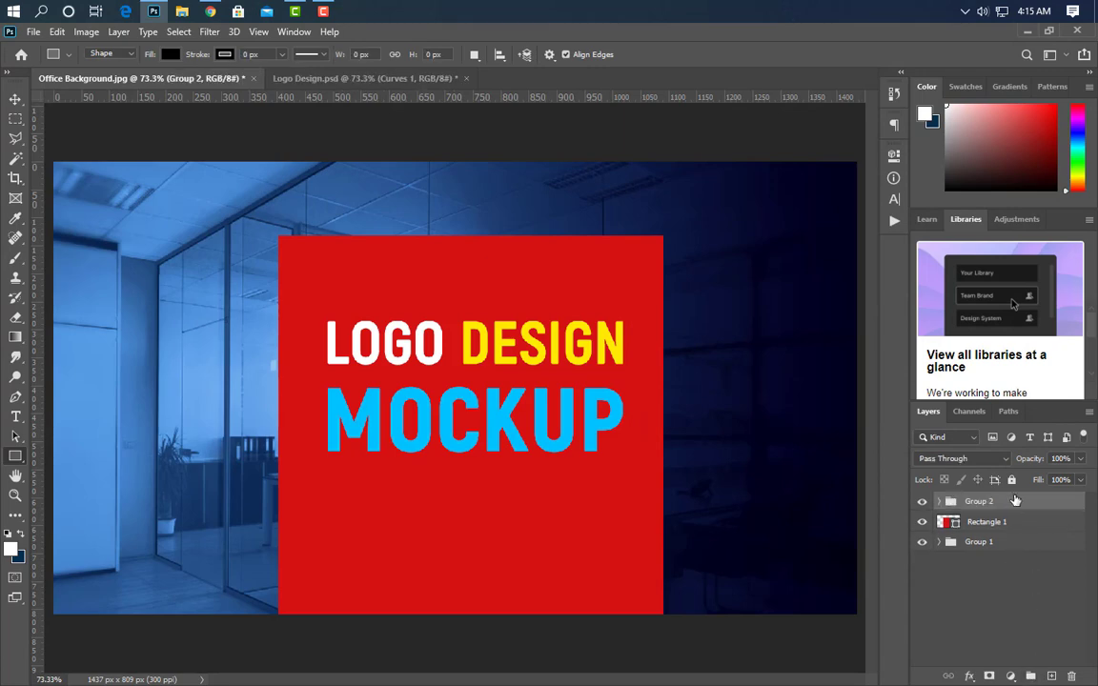
{"action": "right_click", "coordinate": [1016, 501]}
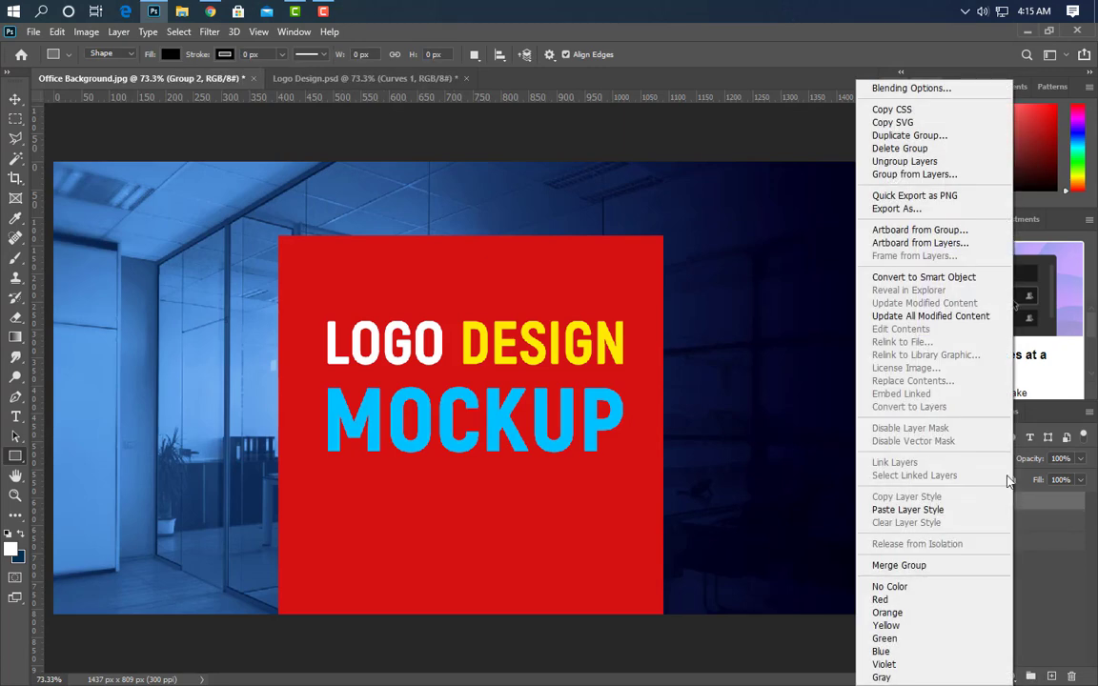
{"action": "left_click", "coordinate": [913, 281]}
Load the red square as a selection, center the text smart object in it horizontally and vertically, and deselect.
{"action": "key", "text": "ctrl"}
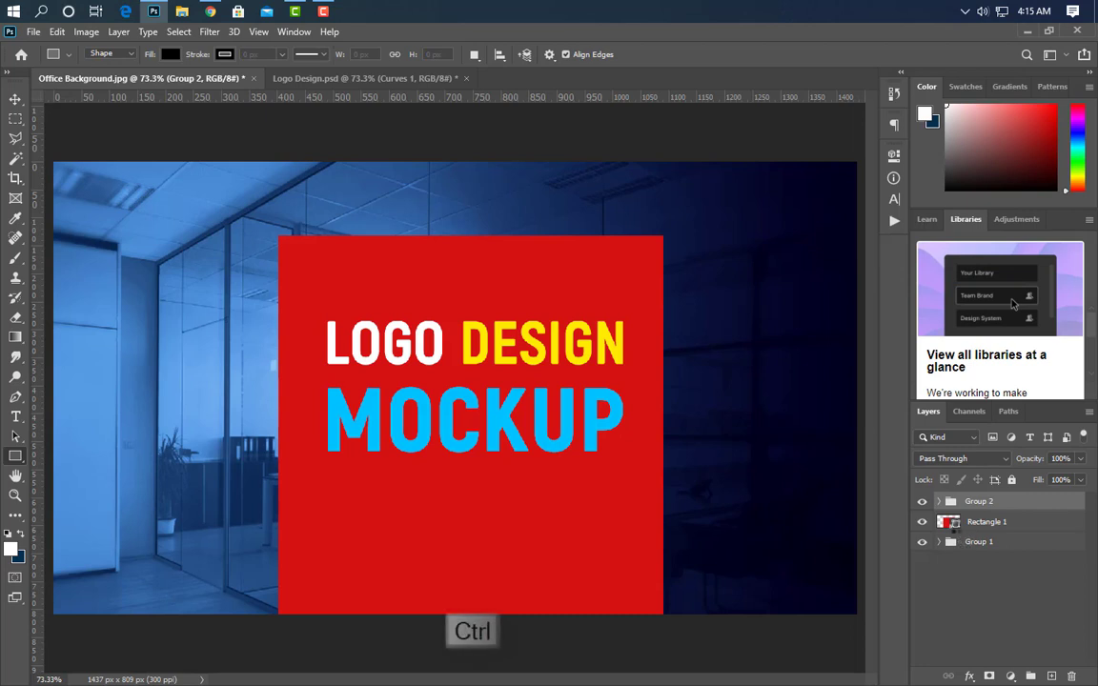
{"action": "left_click", "coordinate": [948, 502], "text": "ctrl"}
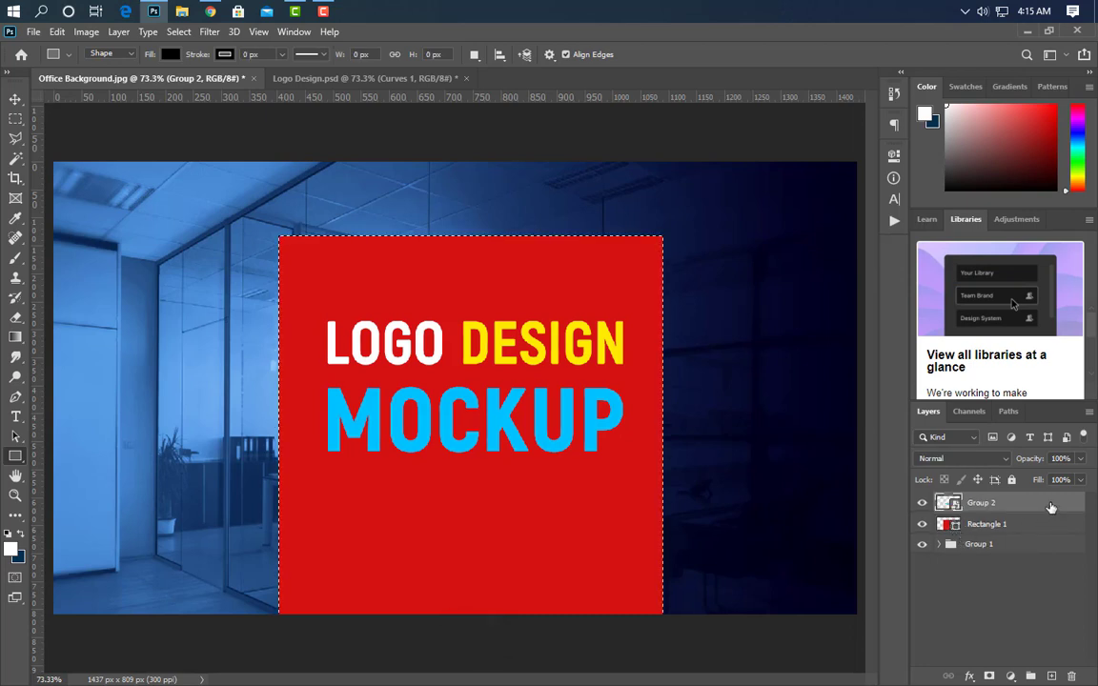
{"action": "left_click", "coordinate": [16, 99]}
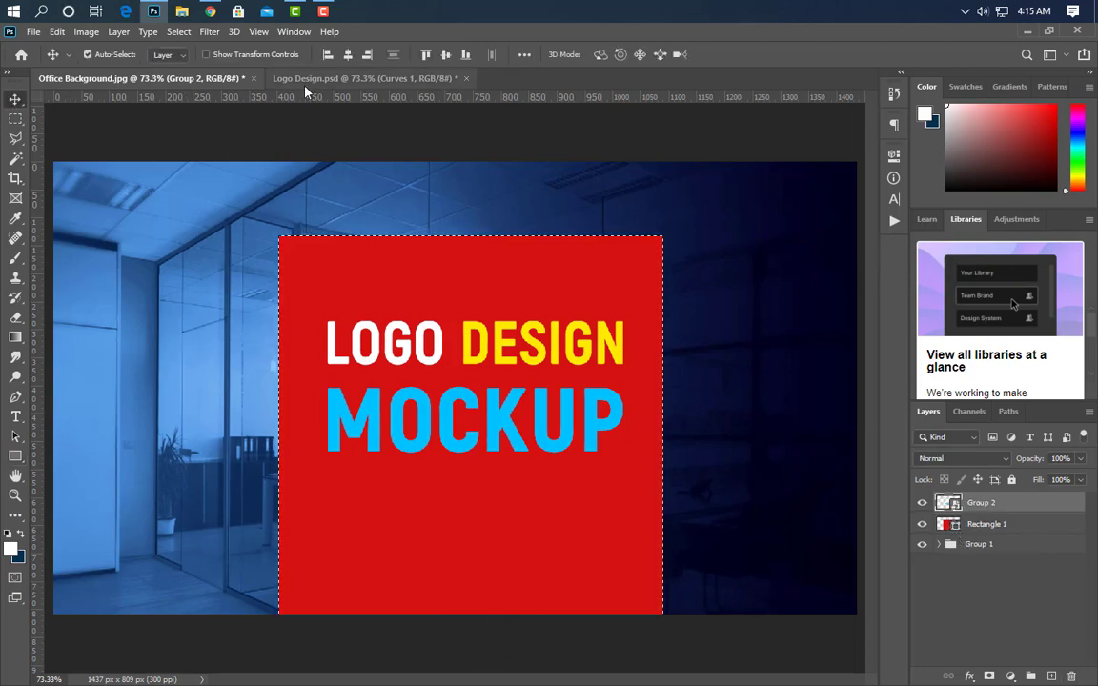
{"action": "left_click", "coordinate": [348, 54]}
{"action": "left_click", "coordinate": [445, 54]}
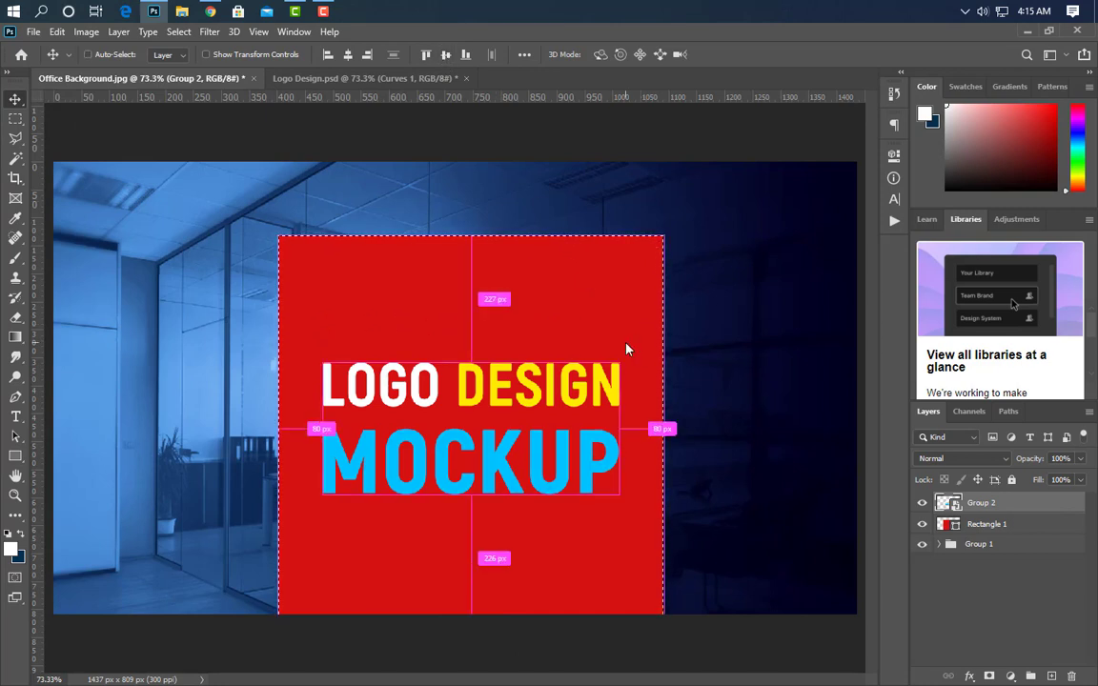
{"action": "key", "text": "ctrl+d"}
Transform the text smart object and red square together, moving them about 91 px left and 37 px up onto the glass wall.
{"action": "left_click", "coordinate": [944, 522], "text": "shift"}
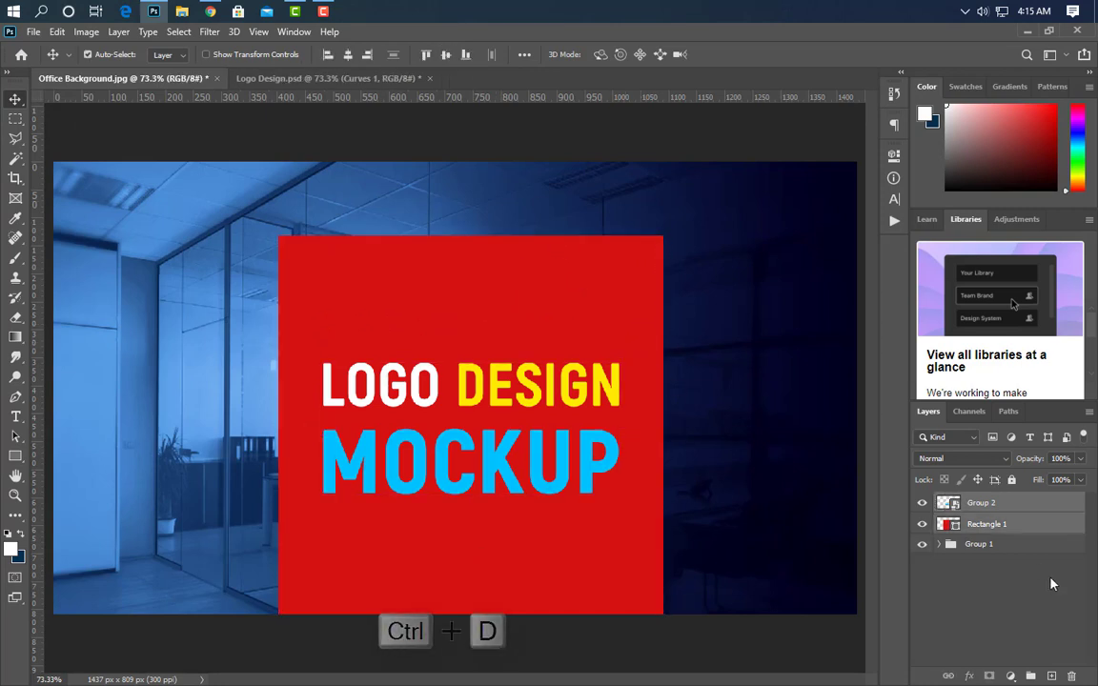
{"action": "key", "text": "ctrl+t"}
{"action": "right_click", "coordinate": [513, 385]}
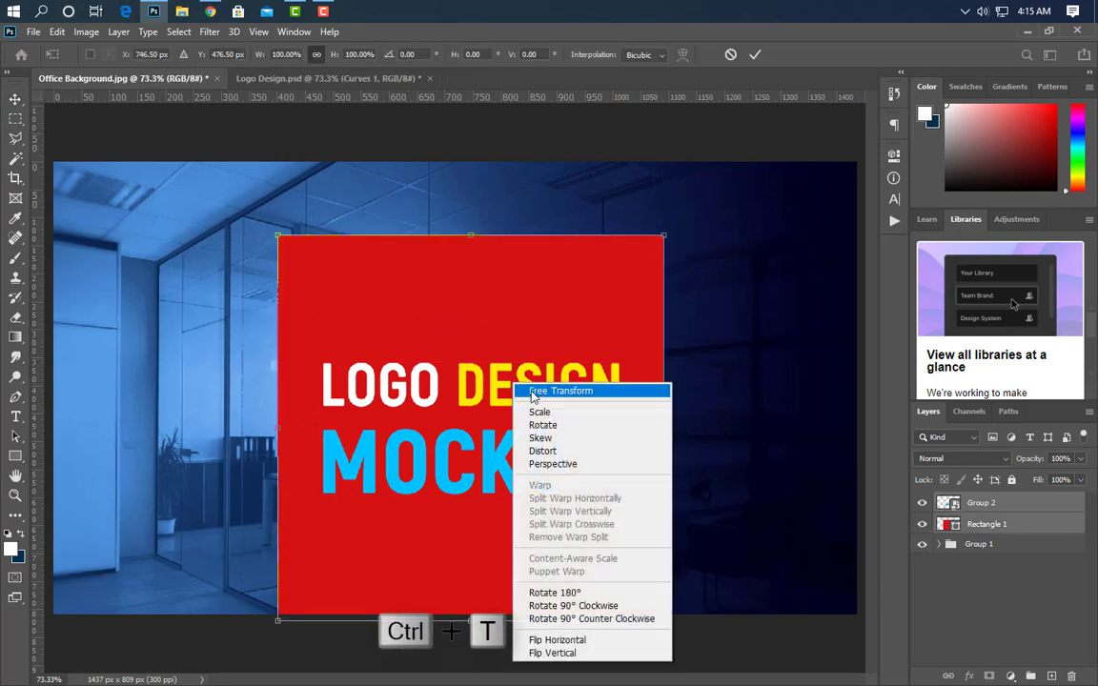
{"action": "left_click", "coordinate": [562, 449]}
{"action": "left_click_drag", "start_coordinate": [332, 327], "coordinate": [293, 300]}
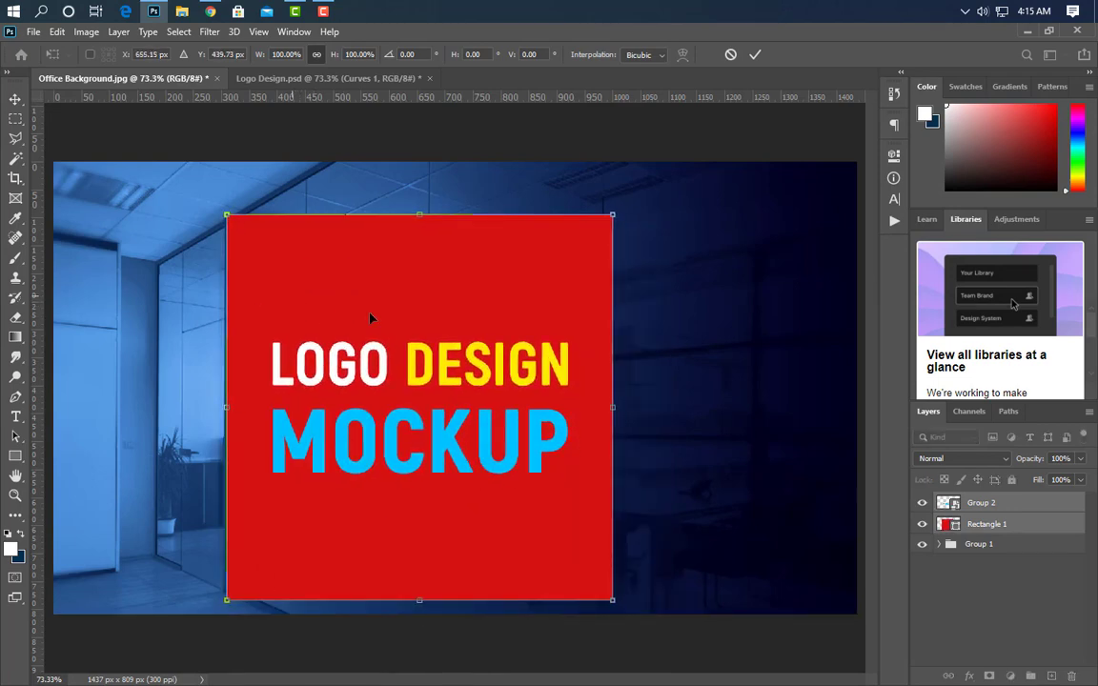
Distort the text and red square together, fitting the square's two left corners to the glass wall's vertical frame edge.
{"action": "scroll", "coordinate": [173, 504], "scroll_direction": "up", "scroll_amount": 3}
{"action": "scroll", "coordinate": [232, 113], "scroll_direction": "up", "scroll_amount": 10}
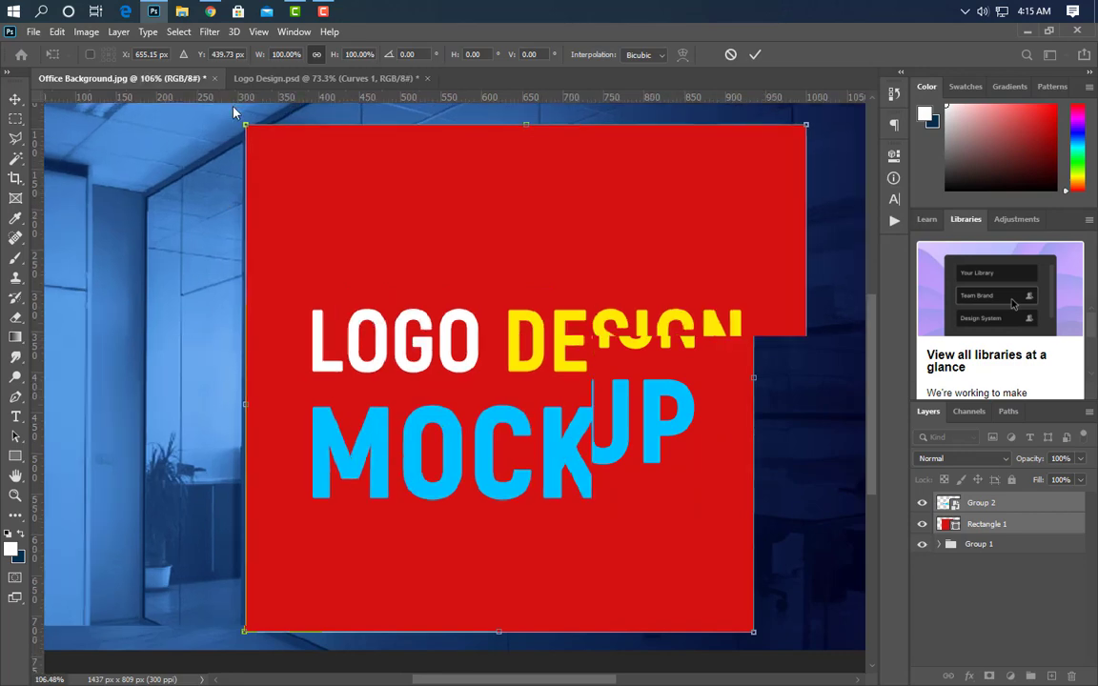
{"action": "right_click", "coordinate": [281, 178]}
{"action": "left_click", "coordinate": [343, 253]}
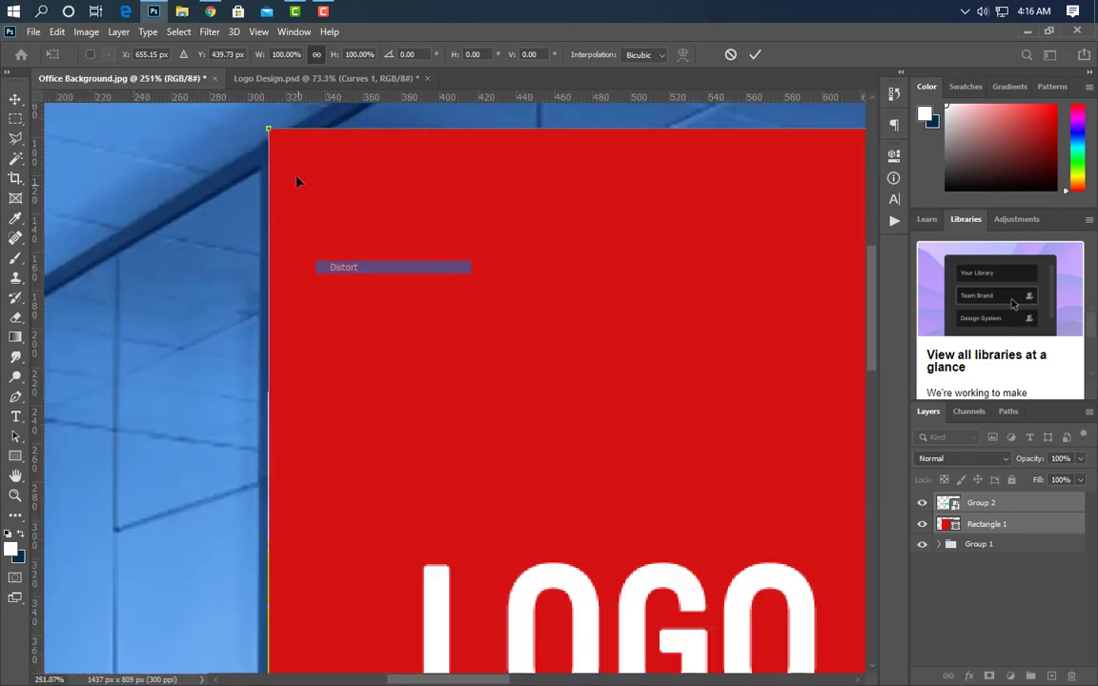
{"action": "mouse_move", "coordinate": [266, 157]}
{"action": "left_mouse_down"}
{"action": "mouse_move", "coordinate": [262, 180]}
{"action": "mouse_move", "coordinate": [264, 167]}
{"action": "left_mouse_up"}
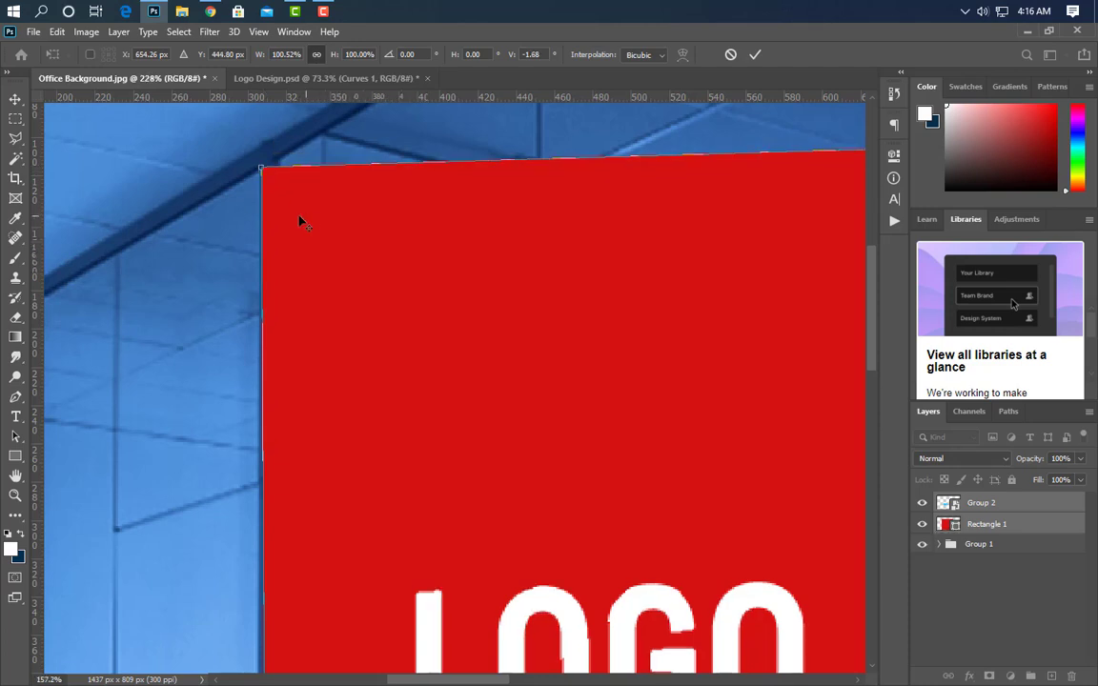
{"action": "scroll", "coordinate": [299, 220], "scroll_direction": "down", "scroll_amount": 10}
{"action": "scroll", "coordinate": [282, 652], "scroll_direction": "up", "scroll_amount": 10}
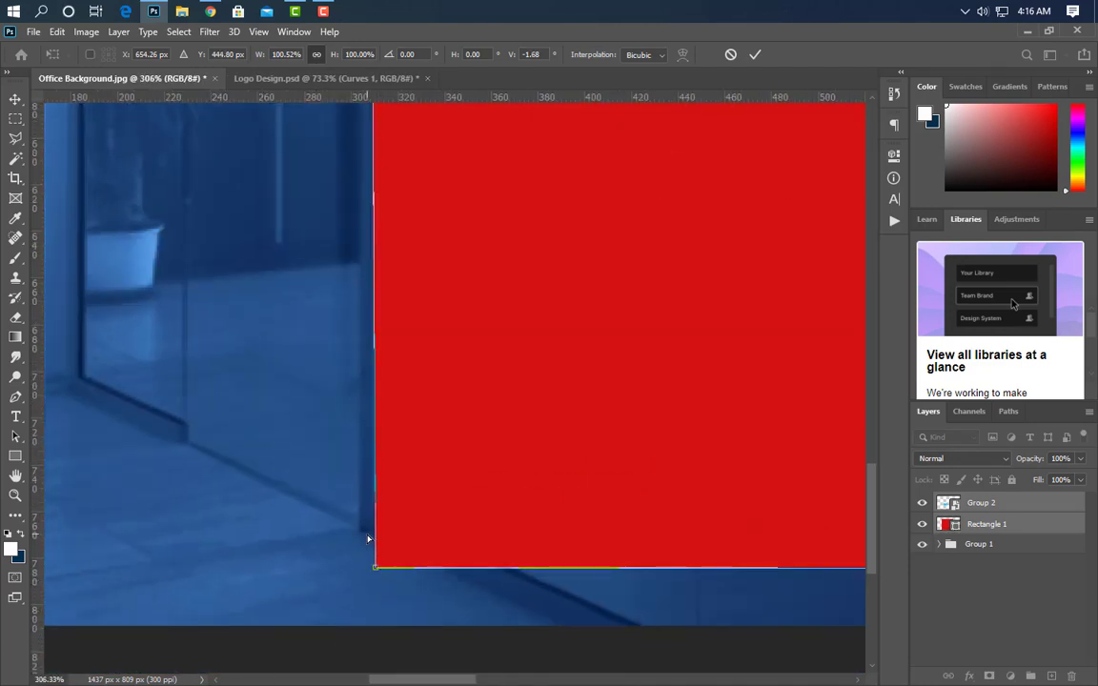
{"action": "left_click_drag", "start_coordinate": [377, 571], "coordinate": [362, 520]}
{"action": "scroll", "coordinate": [201, 488], "scroll_direction": "down", "scroll_amount": 10}
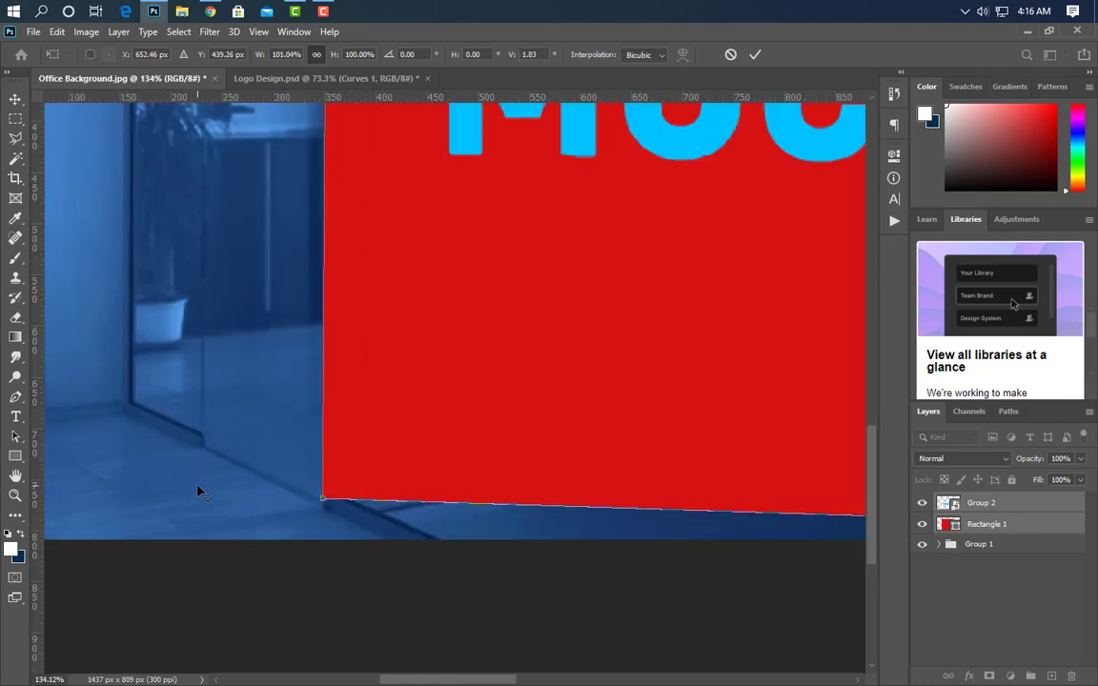
Place a vertical guide at the square's right edge, stretch both right corners up and down along it, and apply the distortion.
{"action": "scroll", "coordinate": [288, 503], "scroll_direction": "down", "scroll_amount": 2}
{"action": "scroll", "coordinate": [504, 280], "scroll_direction": "up", "scroll_amount": 2}
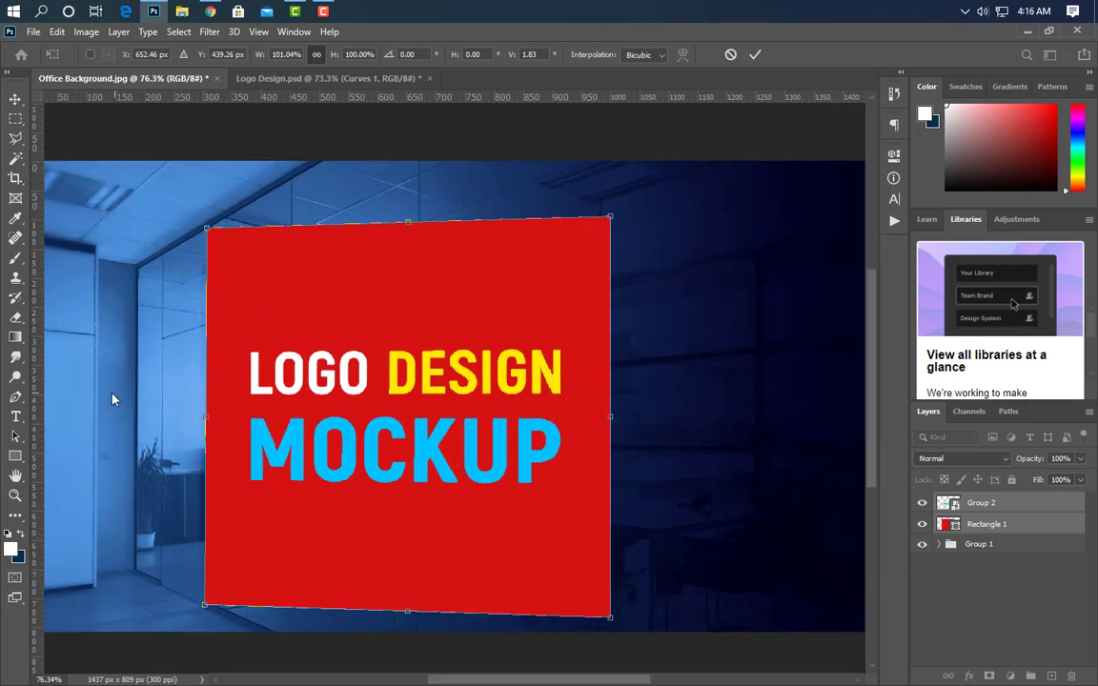
{"action": "left_click_drag", "start_coordinate": [198, 391], "coordinate": [610, 372]}
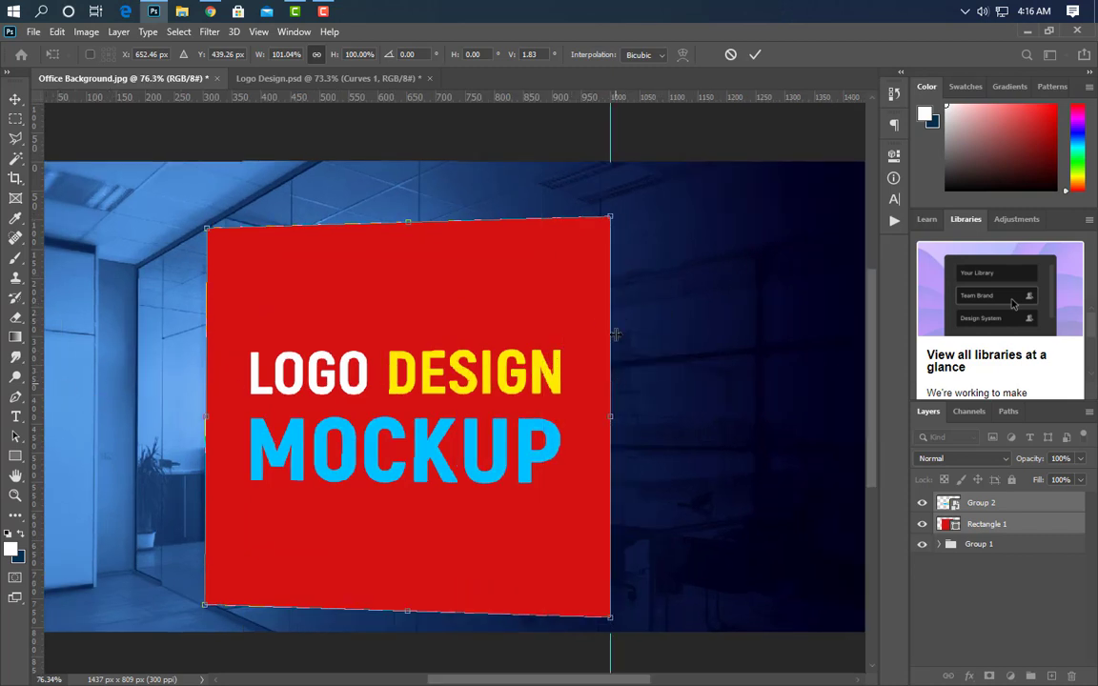
{"action": "left_click_drag", "start_coordinate": [612, 218], "coordinate": [614, 114]}
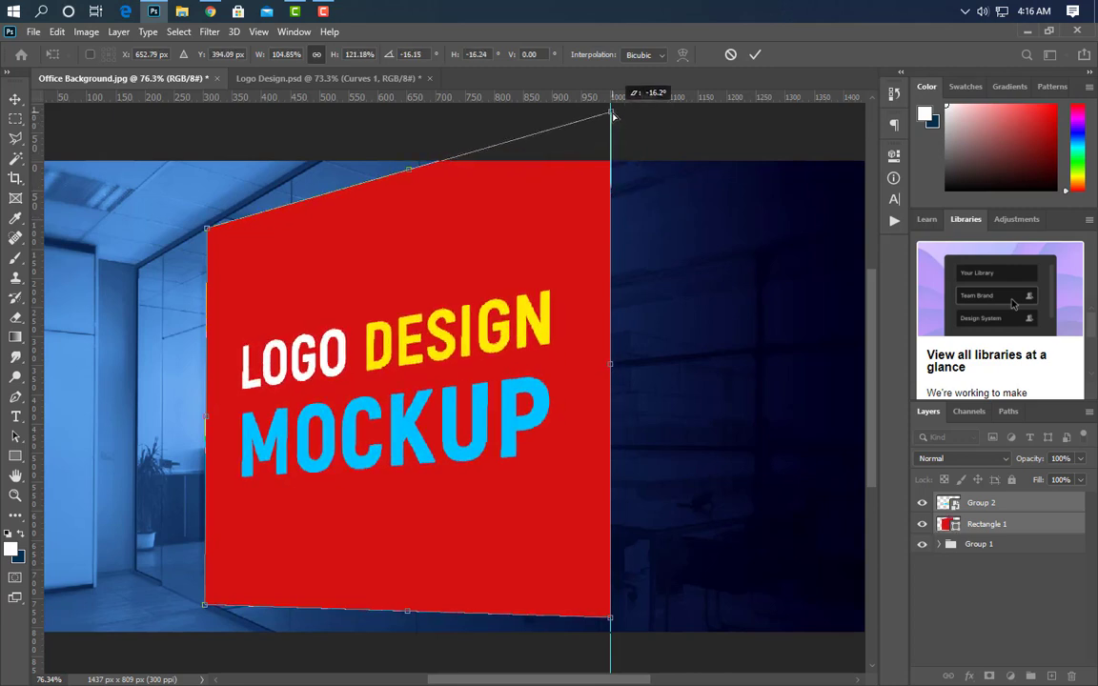
{"action": "scroll", "coordinate": [331, 271], "scroll_direction": "down", "scroll_amount": 3}
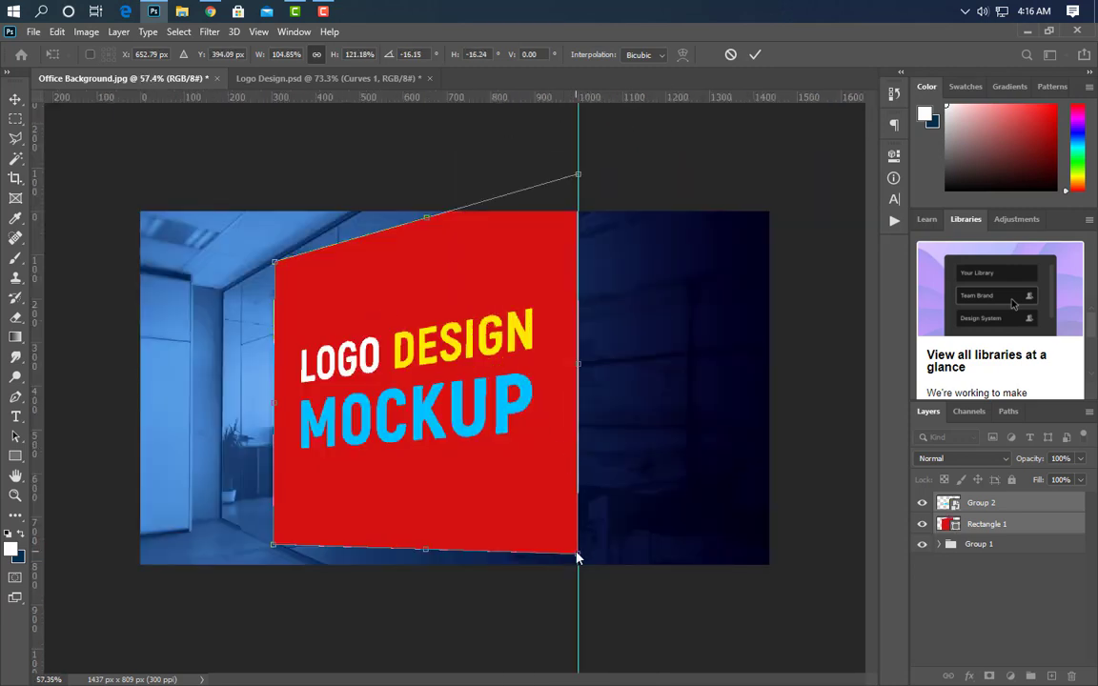
{"action": "left_click_drag", "start_coordinate": [577, 555], "coordinate": [579, 605]}
{"action": "left_click_drag", "start_coordinate": [578, 164], "coordinate": [578, 135]}
{"action": "left_click", "coordinate": [755, 56]}
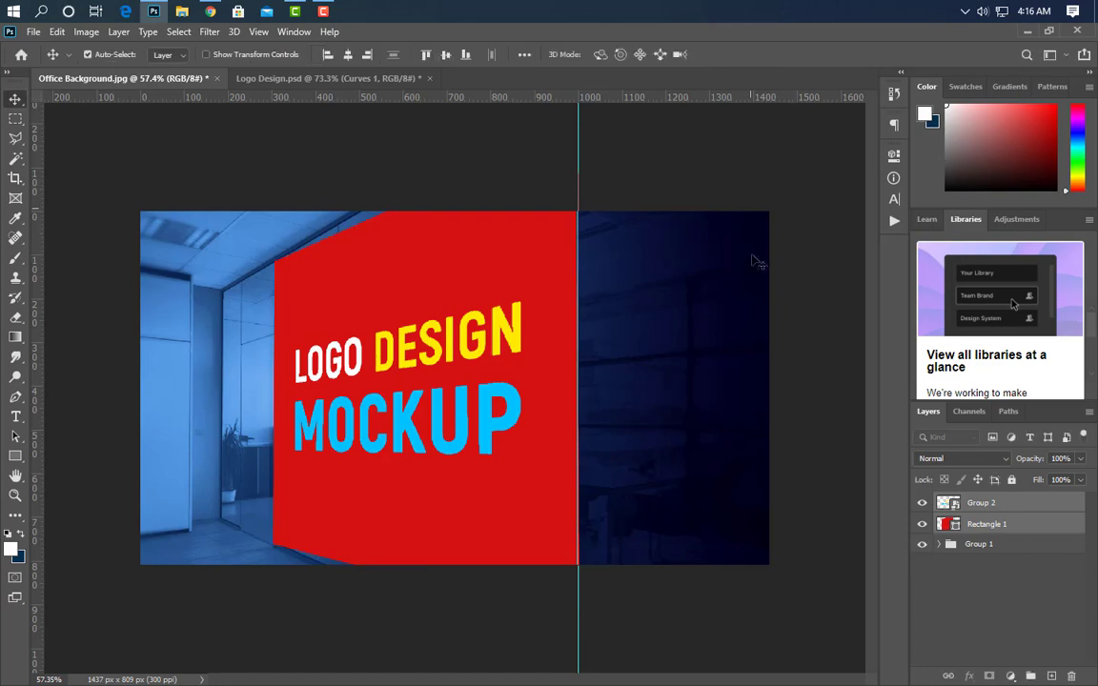
Delete the red square layer and the guide, and shift the text smart object slightly to the right on the glass wall.
{"action": "left_click", "coordinate": [1060, 531]}
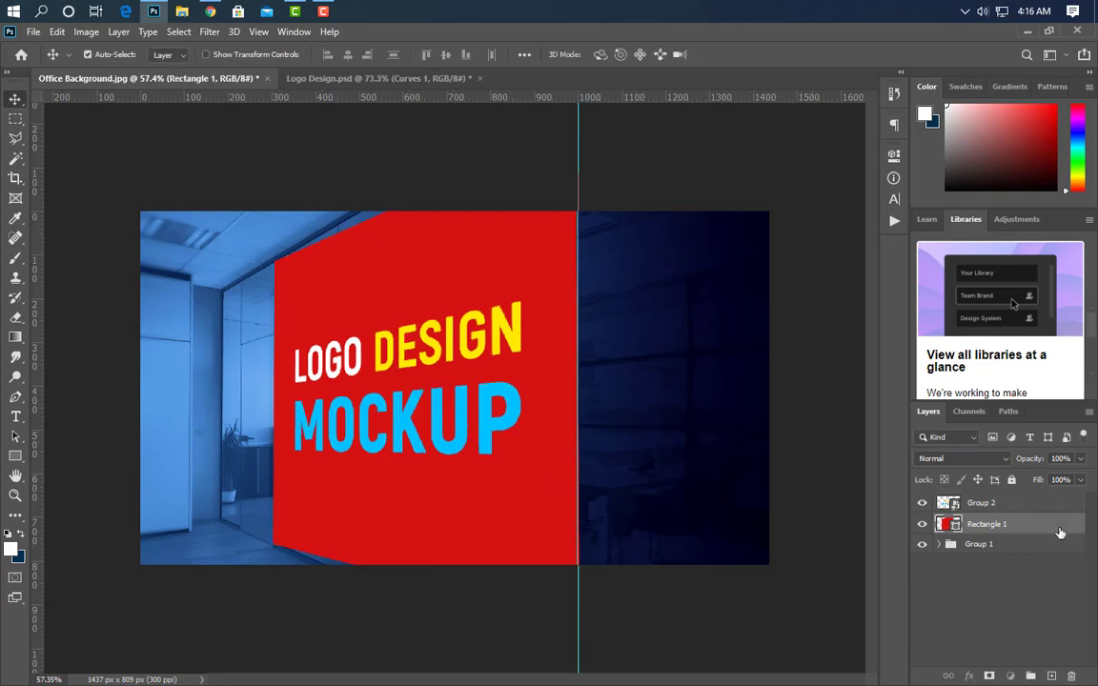
{"action": "left_click_drag", "start_coordinate": [1061, 531], "coordinate": [1073, 676]}
{"action": "left_click", "coordinate": [1021, 503]}
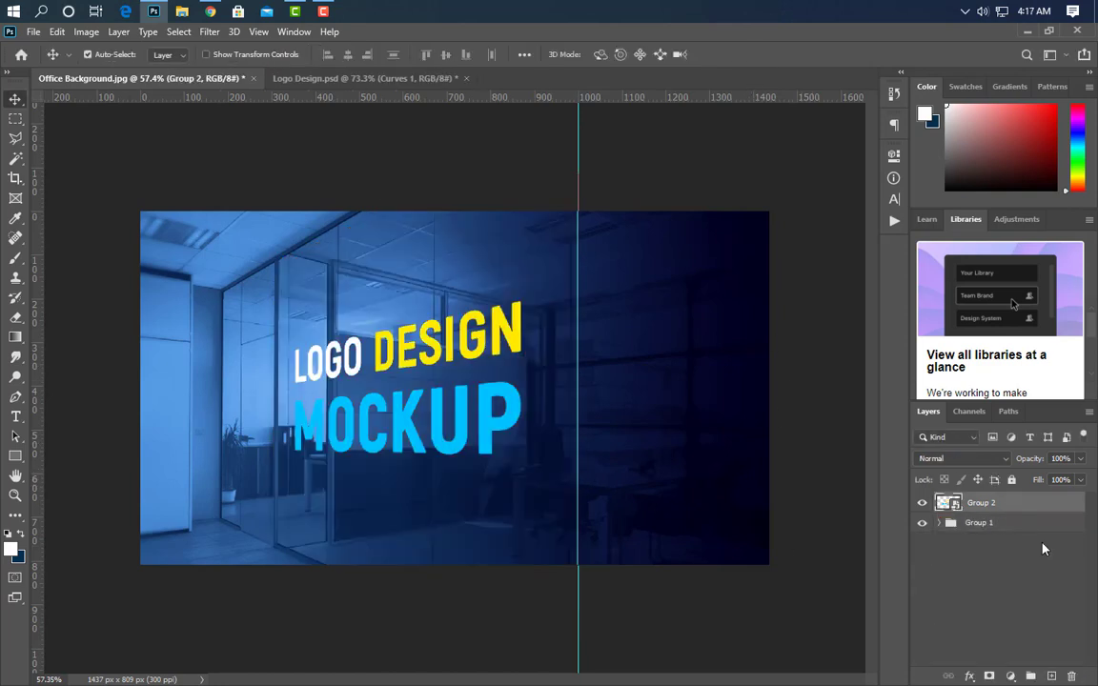
{"action": "left_click_drag", "start_coordinate": [576, 534], "coordinate": [602, 534]}
Add a new empty layer above Curves 1 inside Group 1.
{"action": "left_click", "coordinate": [940, 524]}
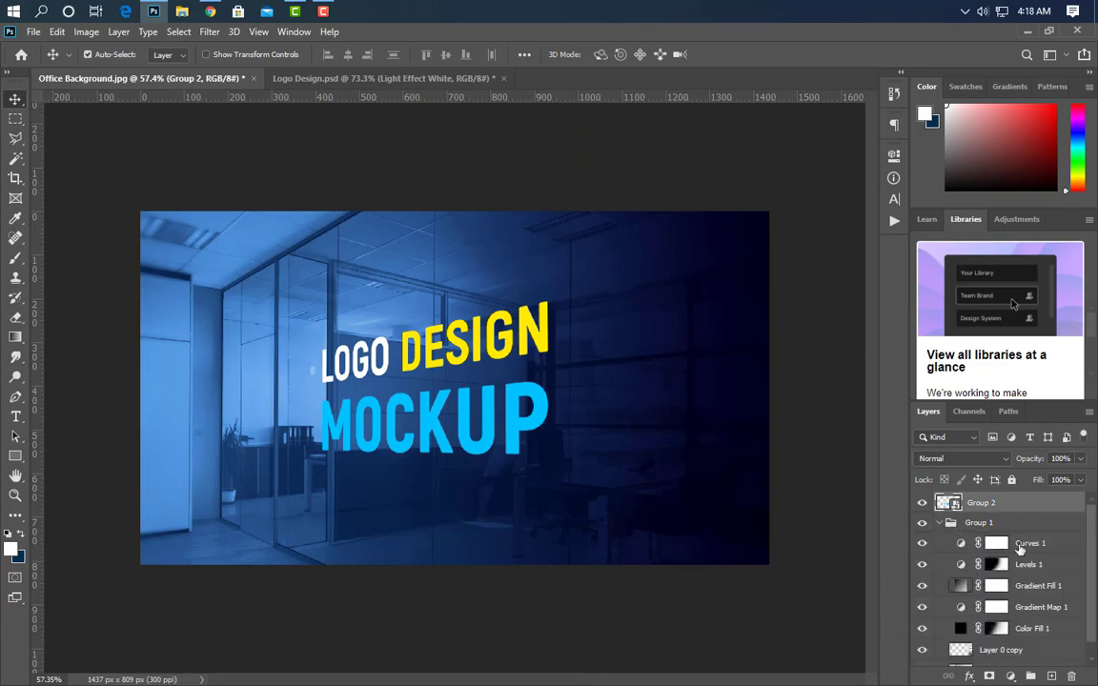
{"action": "left_click", "coordinate": [996, 543]}
{"action": "left_click", "coordinate": [1051, 675]}
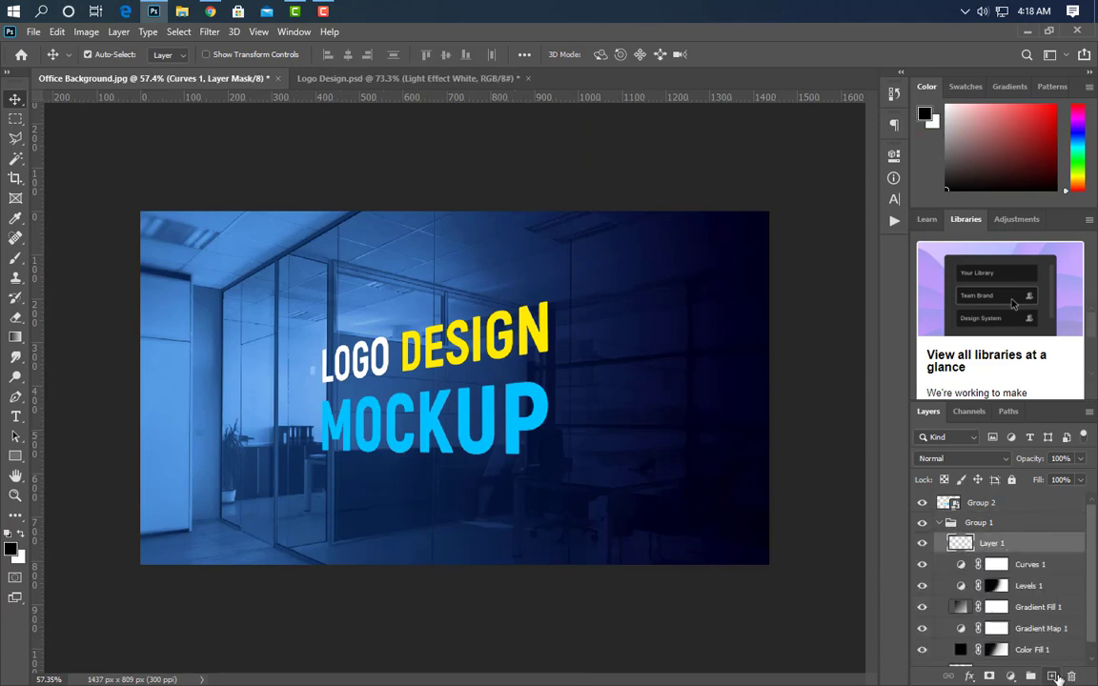
Paint a soft glow in color 00deff along the photo's upper-left area with the Brush tool at size 800.
{"action": "left_click", "coordinate": [15, 257]}
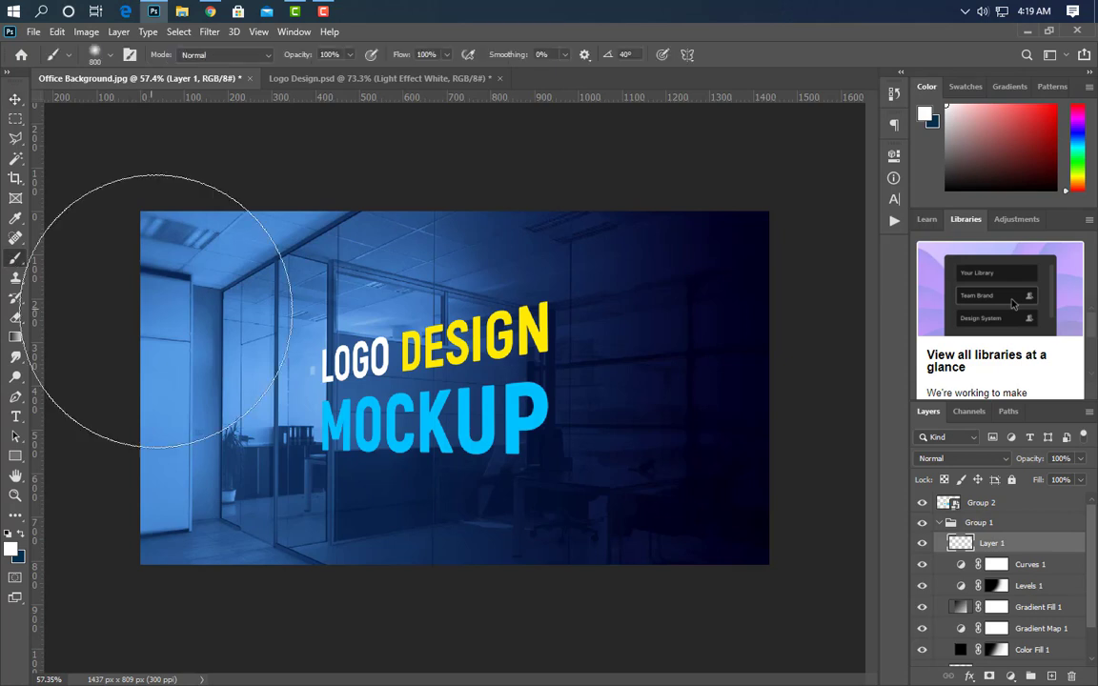
{"action": "left_click", "coordinate": [12, 551]}
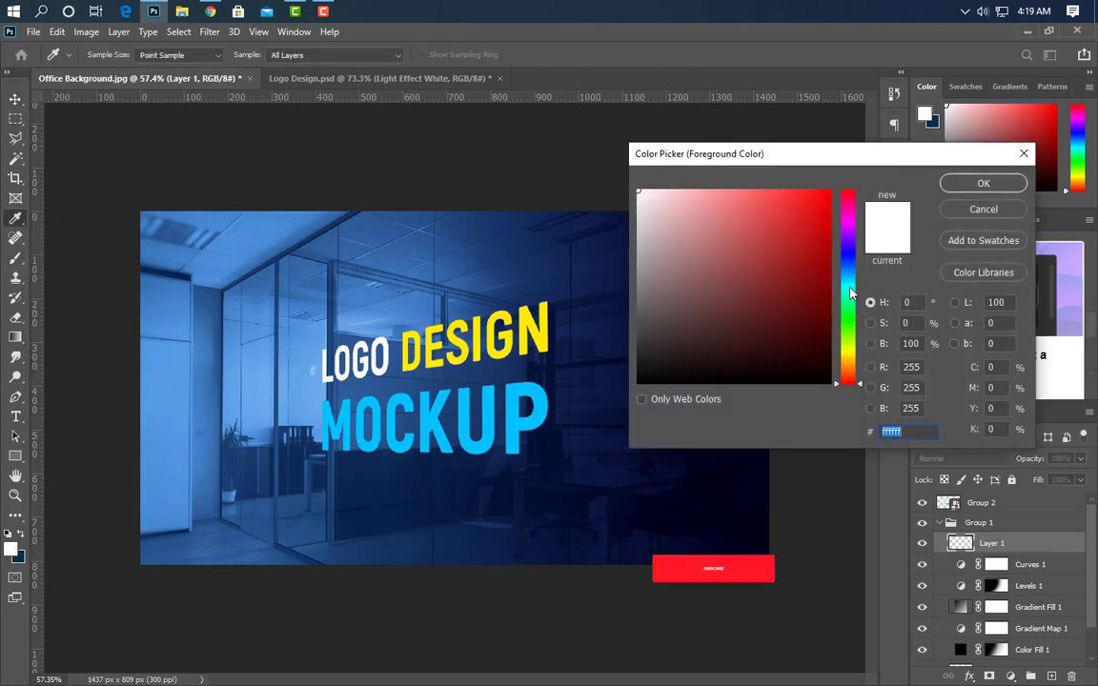
{"action": "type", "text": "00deff"}
{"action": "left_click", "coordinate": [972, 183]}
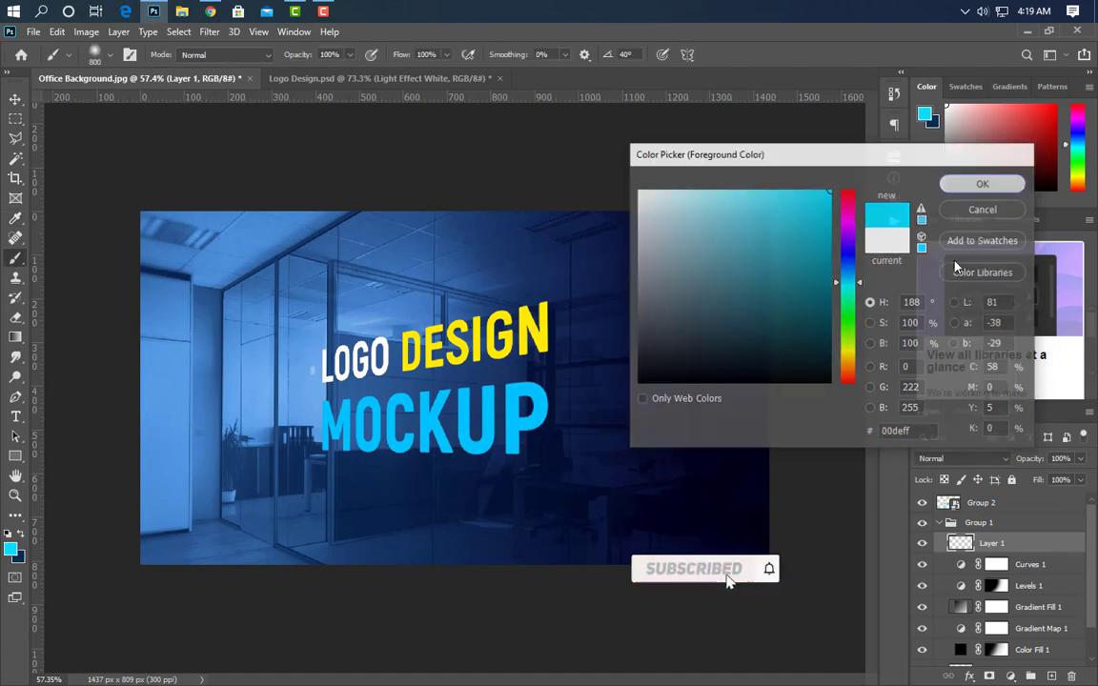
{"action": "left_click_drag", "start_coordinate": [114, 114], "coordinate": [347, 124]}
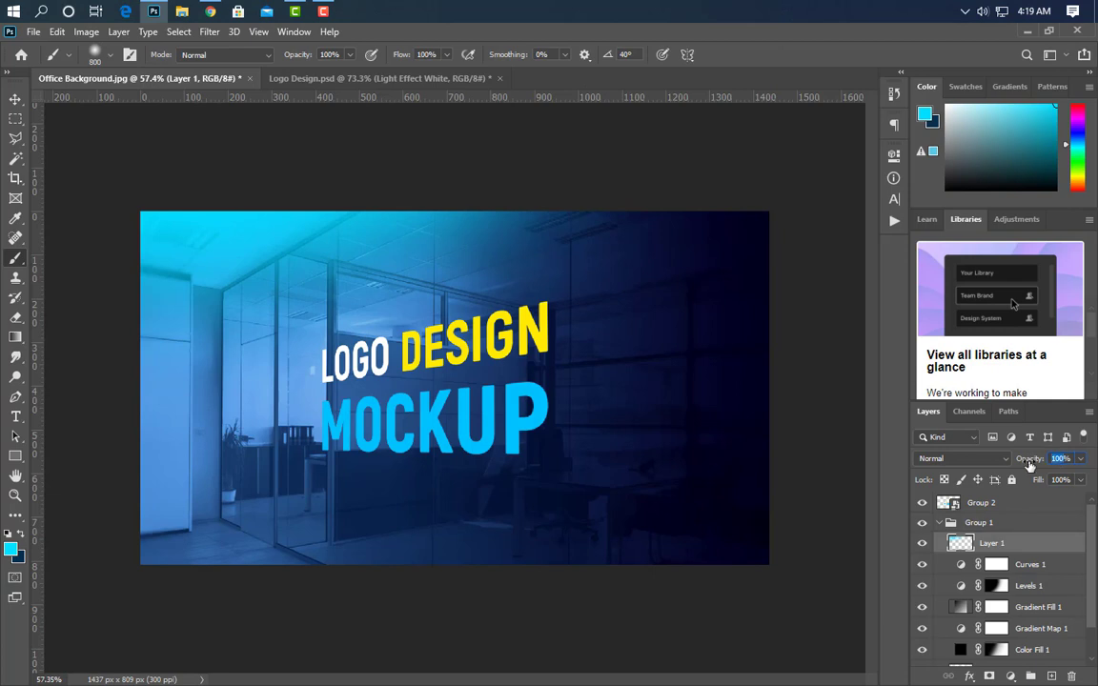
Set the painted glow layer to 50% opacity and Overlay blend mode.
{"action": "type", "text": "50"}
{"action": "left_click", "coordinate": [971, 462]}
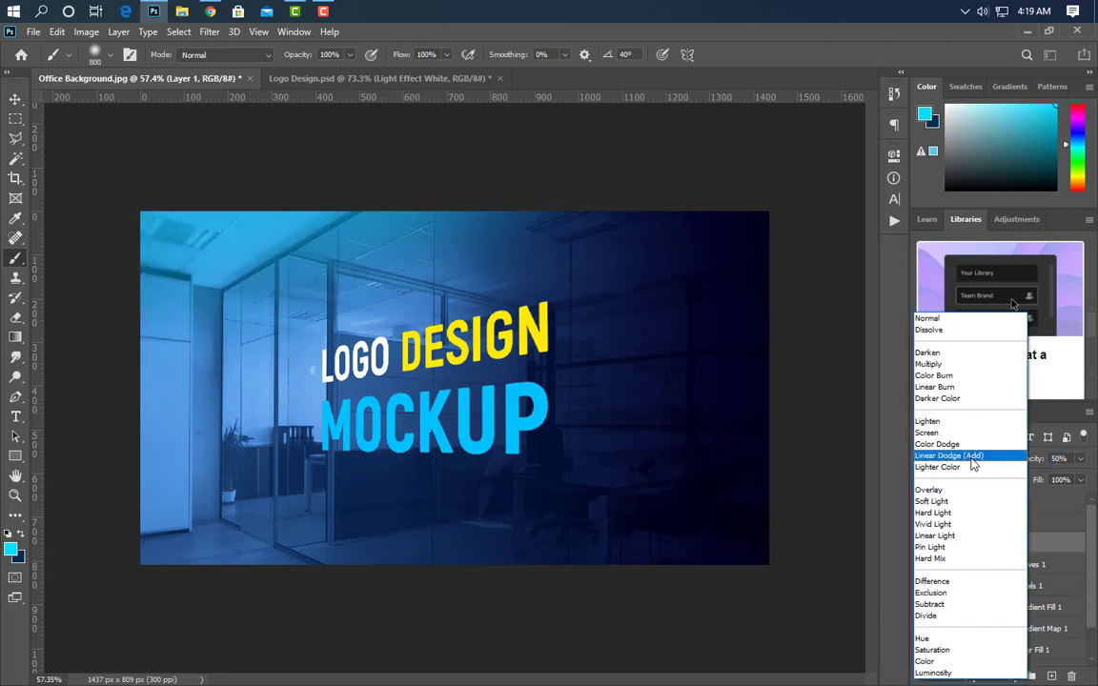
{"action": "left_click", "coordinate": [969, 492]}
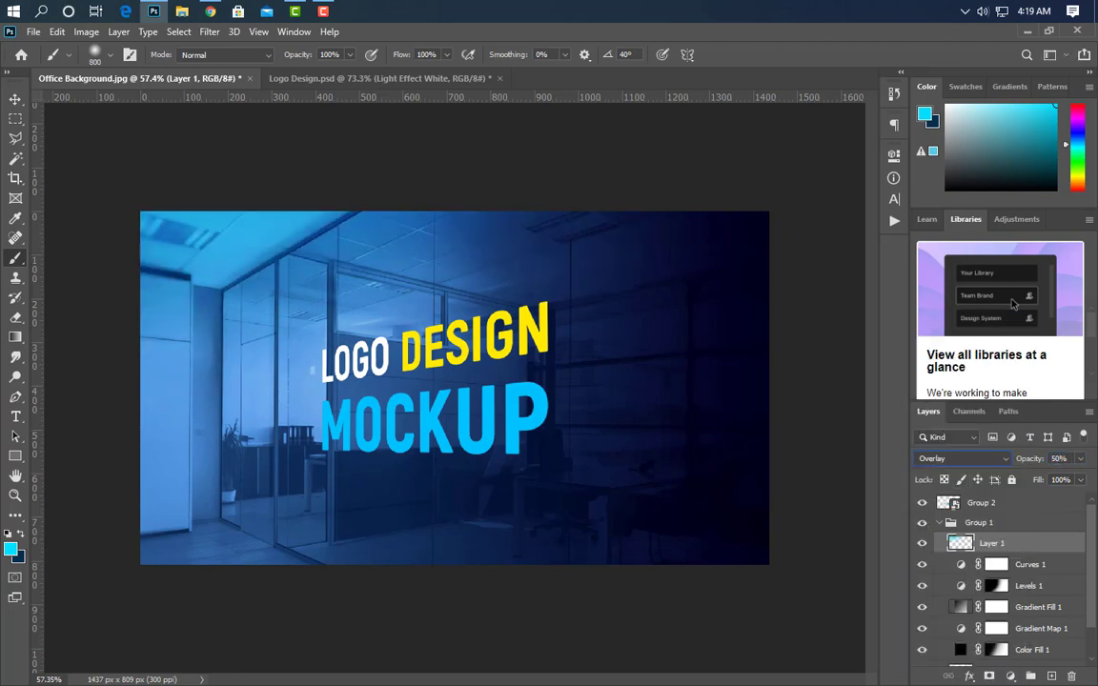
Add a Color Overlay in black (000000) at 46% opacity to the text smart object Group 2.
{"action": "left_click", "coordinate": [15, 99]}
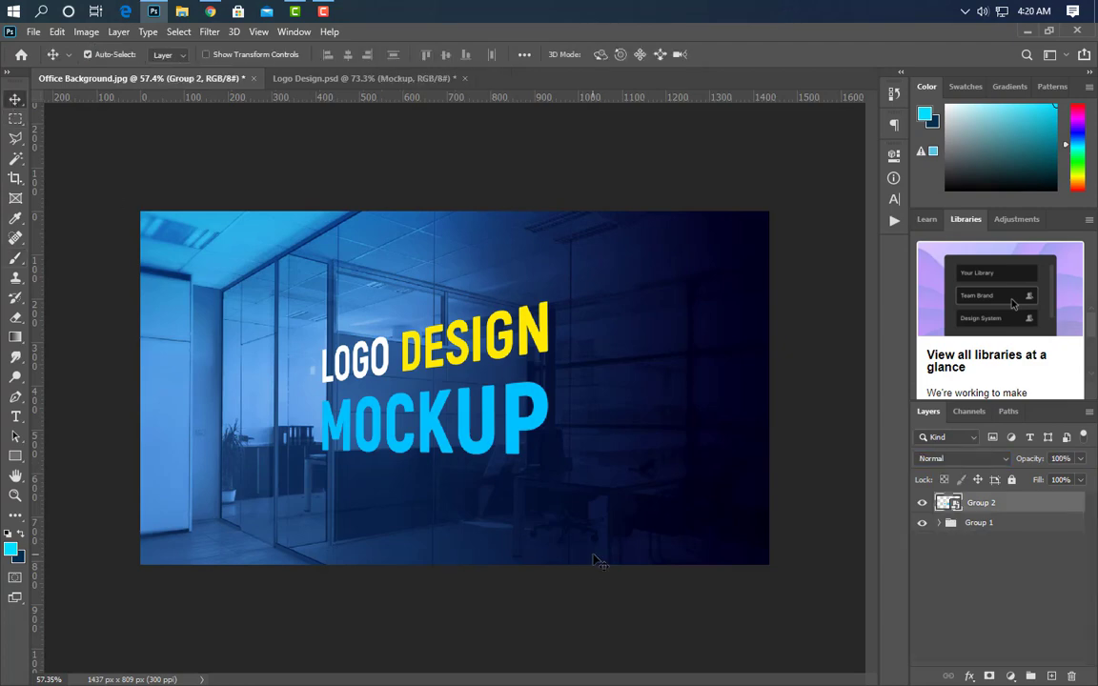
{"action": "right_click", "coordinate": [1030, 511]}
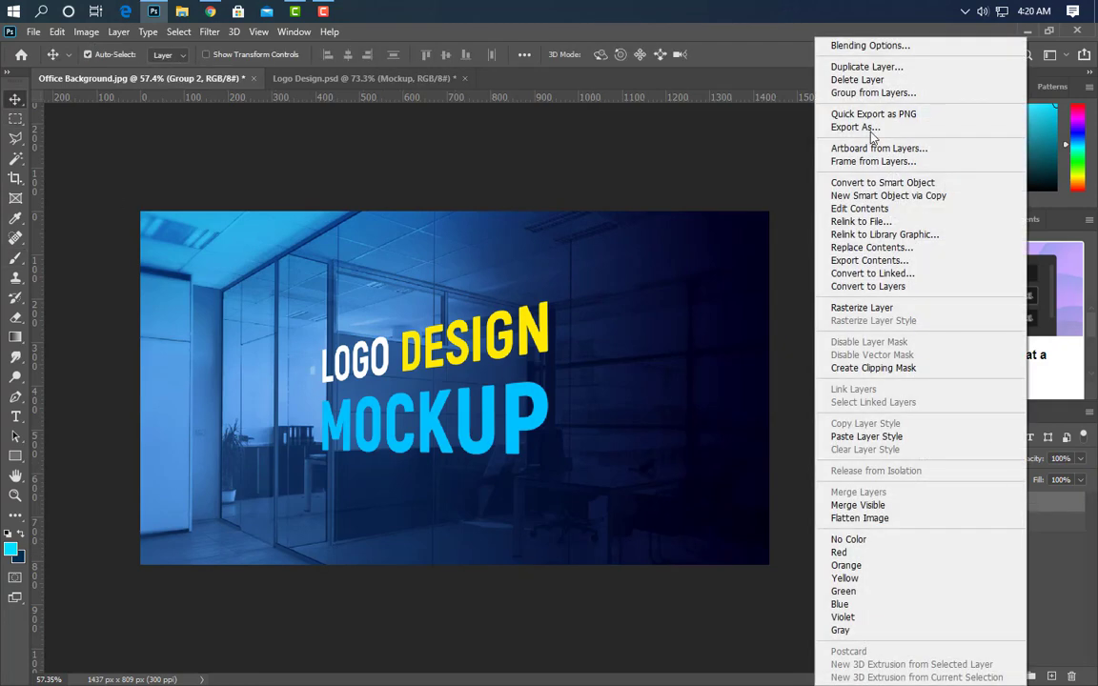
{"action": "left_click", "coordinate": [870, 44]}
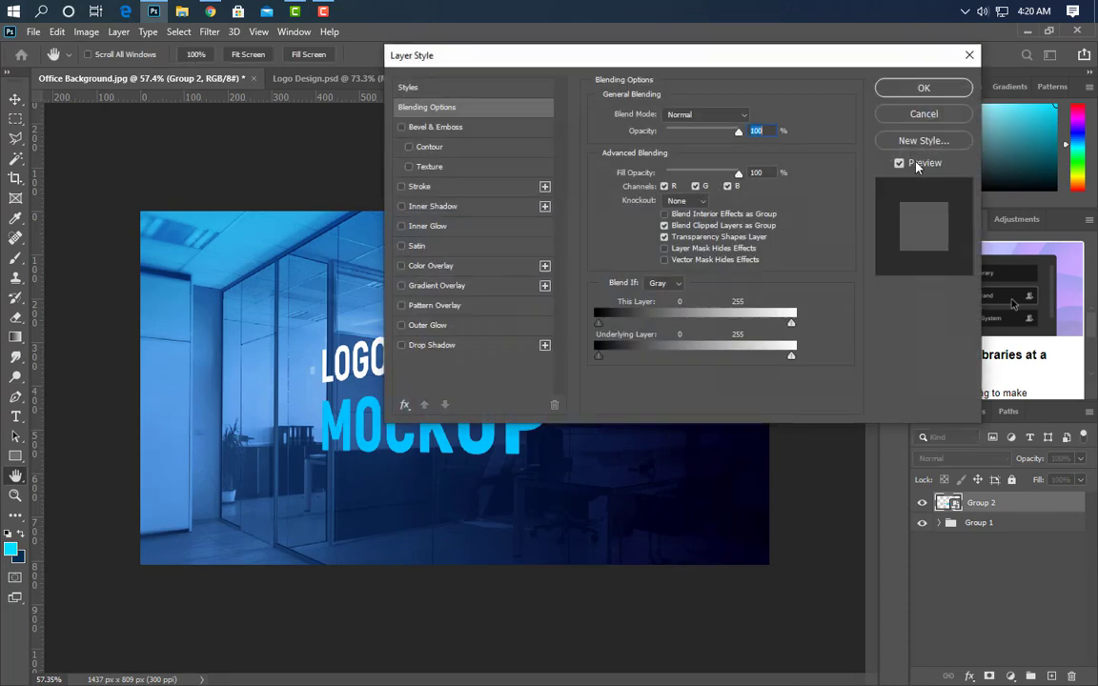
{"action": "left_click", "coordinate": [431, 265]}
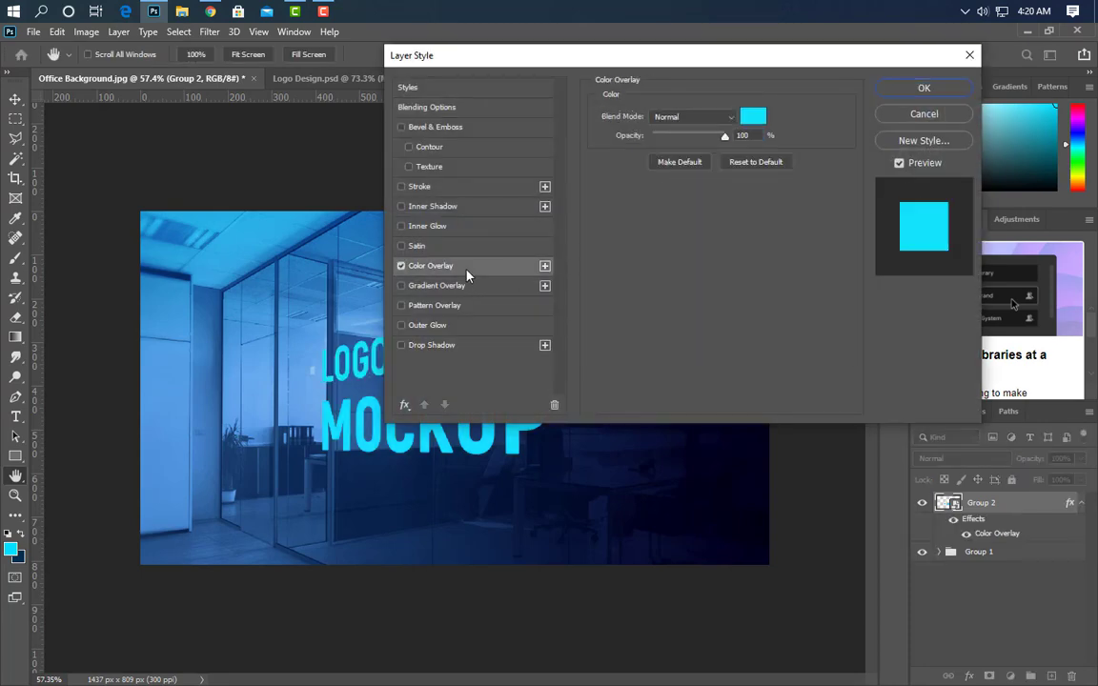
{"action": "left_click", "coordinate": [753, 116]}
{"action": "left_click_drag", "start_coordinate": [709, 348], "coordinate": [808, 387]}
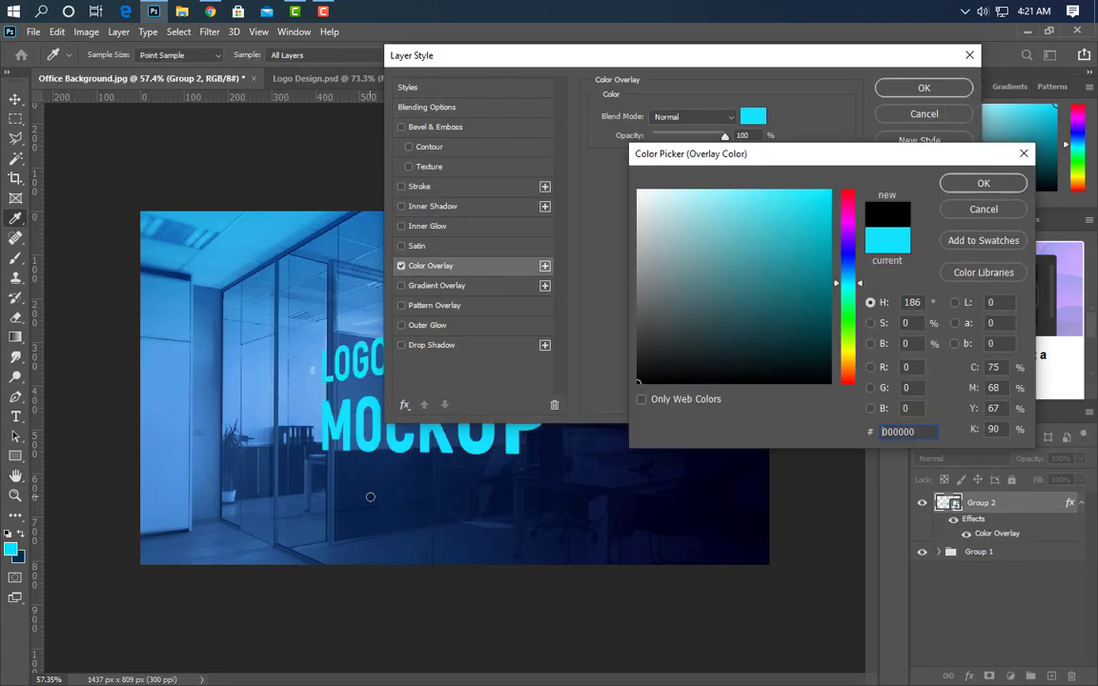
{"action": "left_click", "coordinate": [963, 186]}
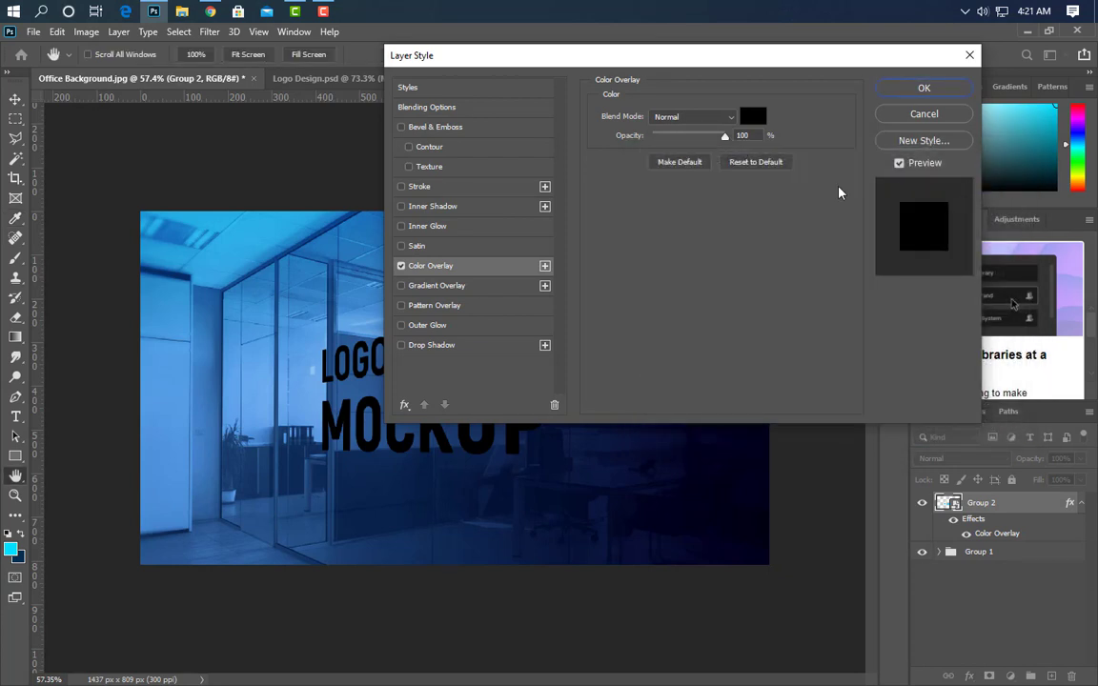
{"action": "double_click", "coordinate": [755, 136]}
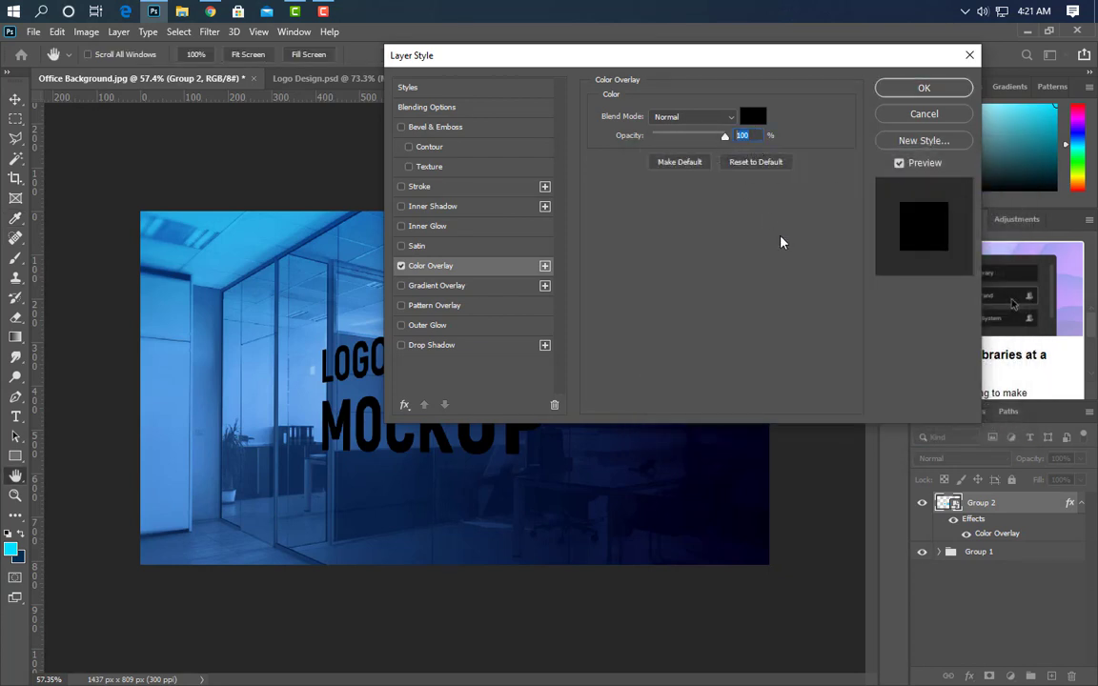
{"action": "type", "text": "46"}
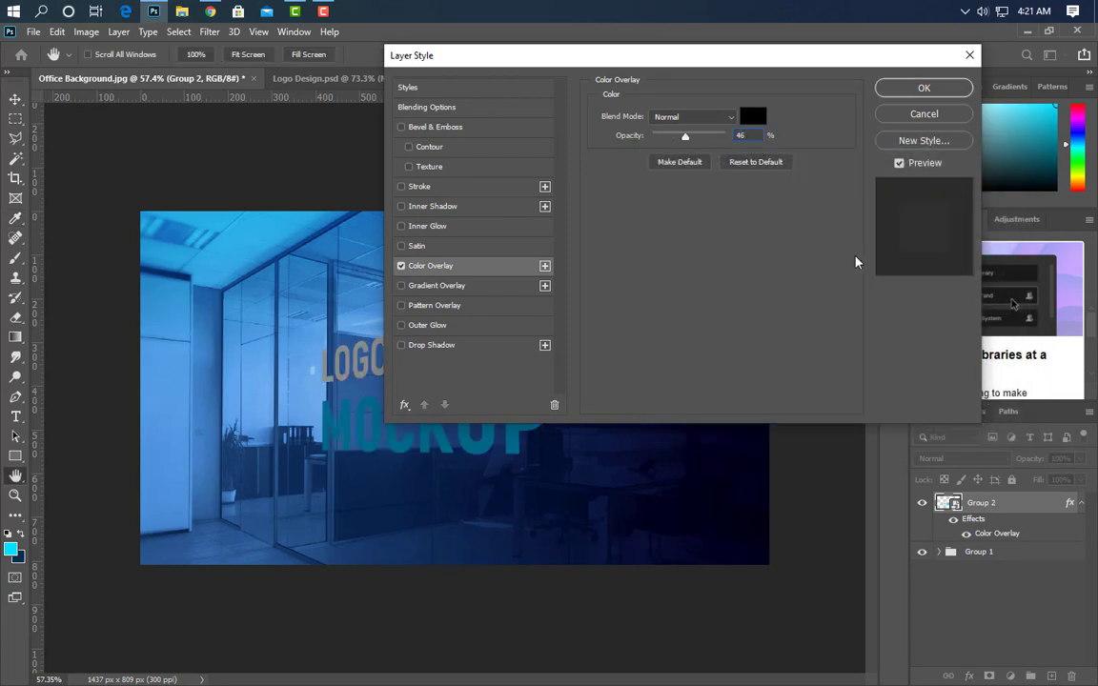
Enable Bevel & Emboss on the text with the Inner Bevel style and Smooth technique.
{"action": "left_click", "coordinate": [487, 129]}
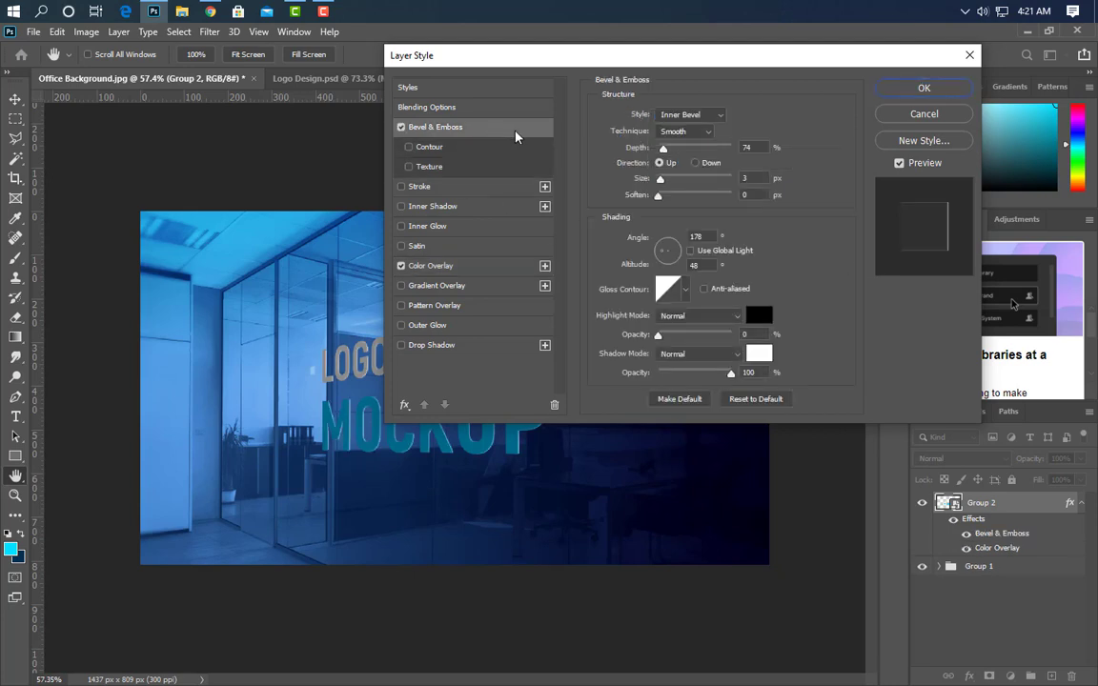
{"action": "left_click", "coordinate": [689, 113]}
{"action": "left_click", "coordinate": [690, 126]}
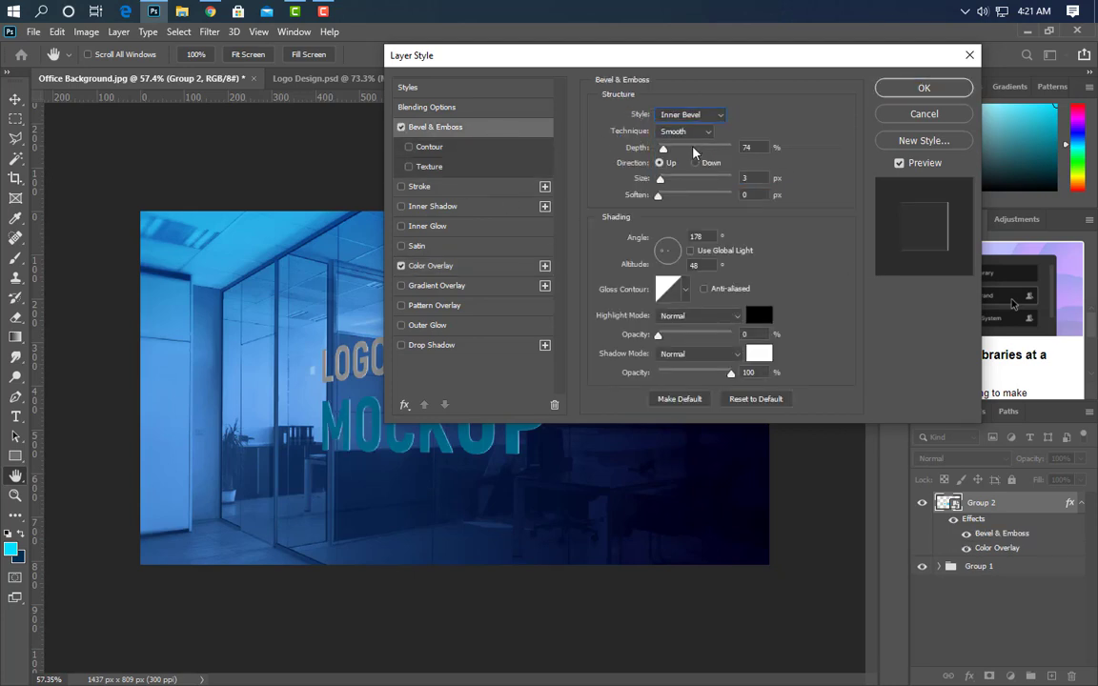
{"action": "left_click", "coordinate": [693, 140]}
{"action": "left_click", "coordinate": [686, 140]}
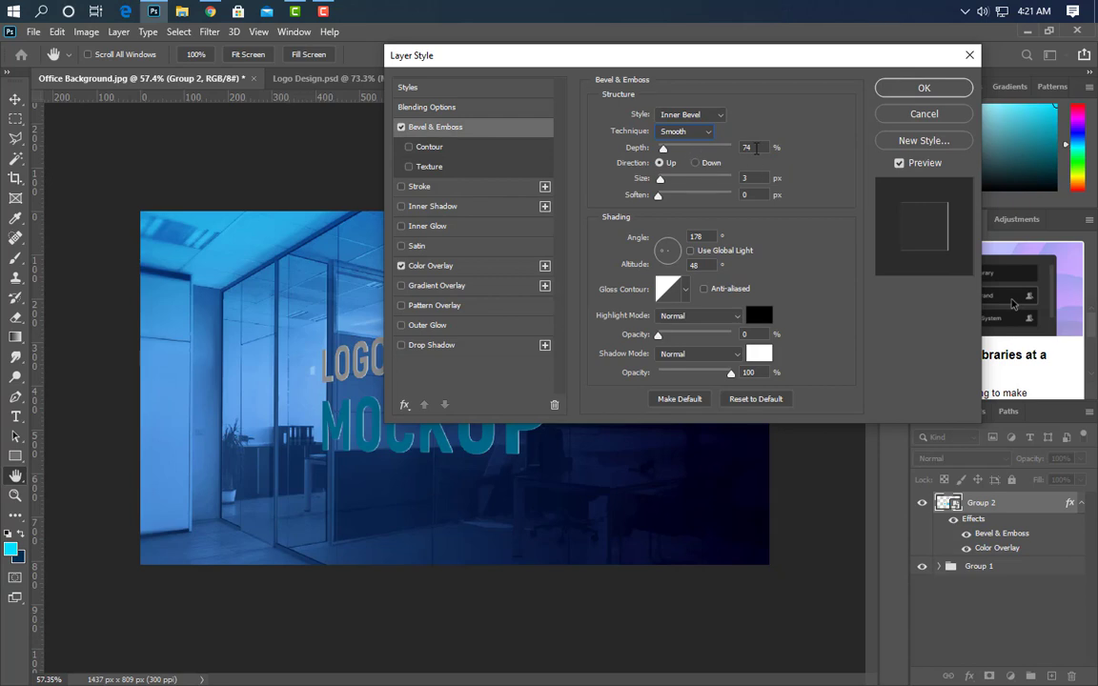
Set the bevel's angle to -66°, altitude to 37° and highlight opacity to 100%, and apply the layer style.
{"action": "key", "text": "Tab"}
{"action": "key", "text": "Tab"}
{"action": "key", "text": "Tab"}
{"action": "key", "text": "Tab"}
{"action": "type", "text": "-66"}
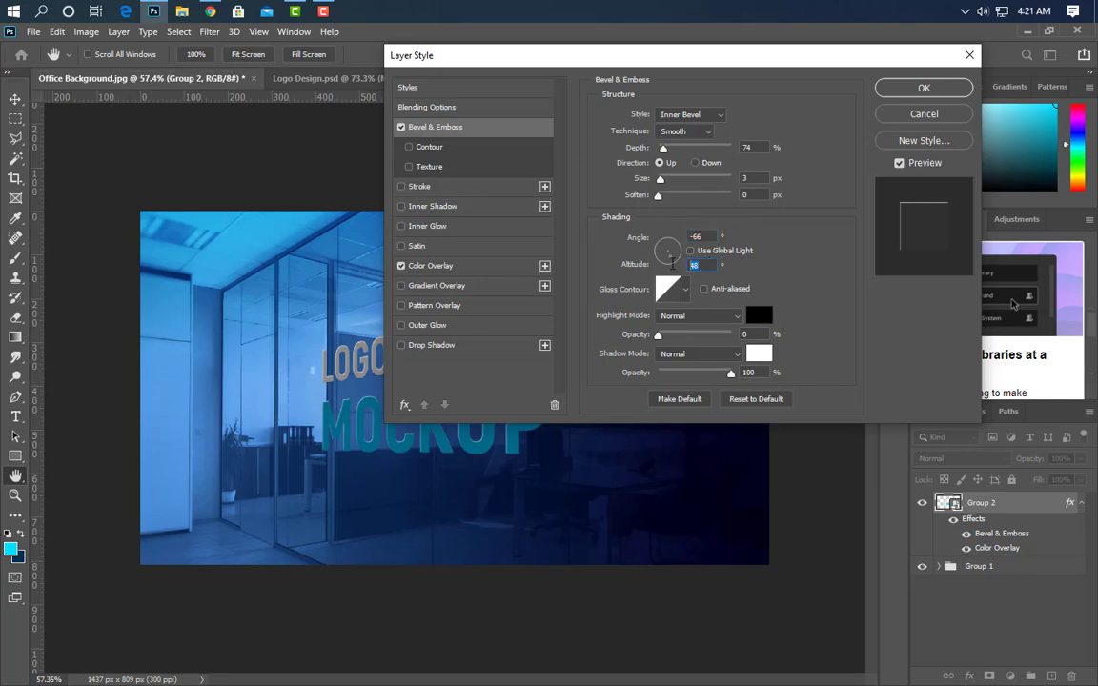
{"action": "key", "text": "Tab"}
{"action": "type", "text": "37"}
{"action": "left_click_drag", "start_coordinate": [660, 337], "coordinate": [802, 341]}
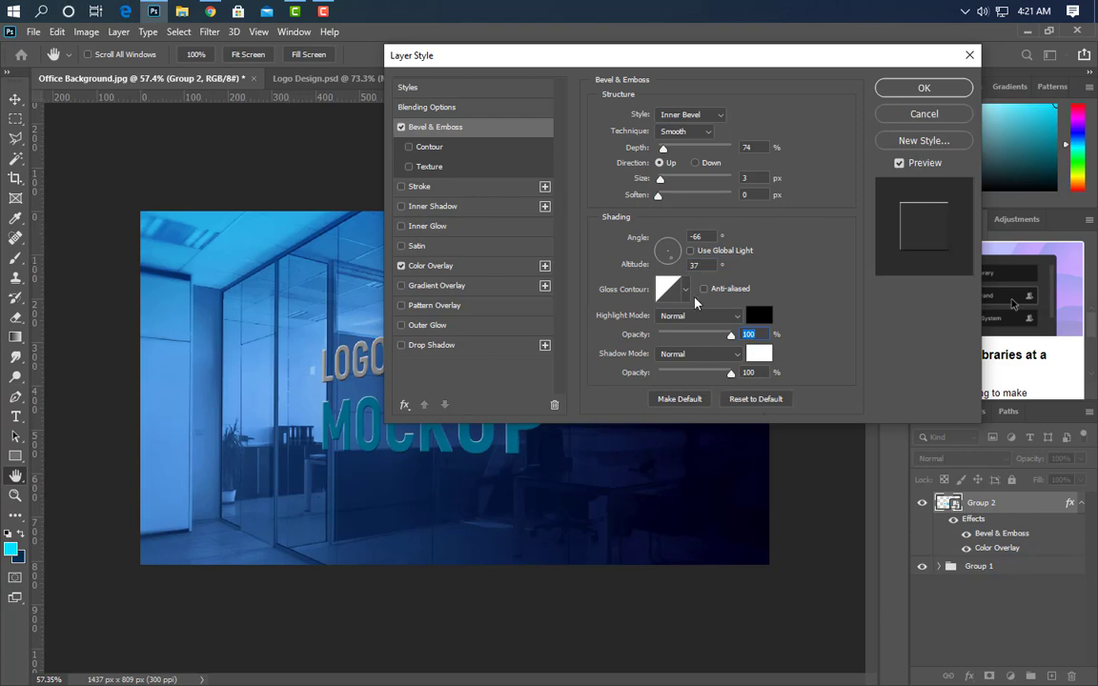
{"action": "left_click", "coordinate": [924, 91]}
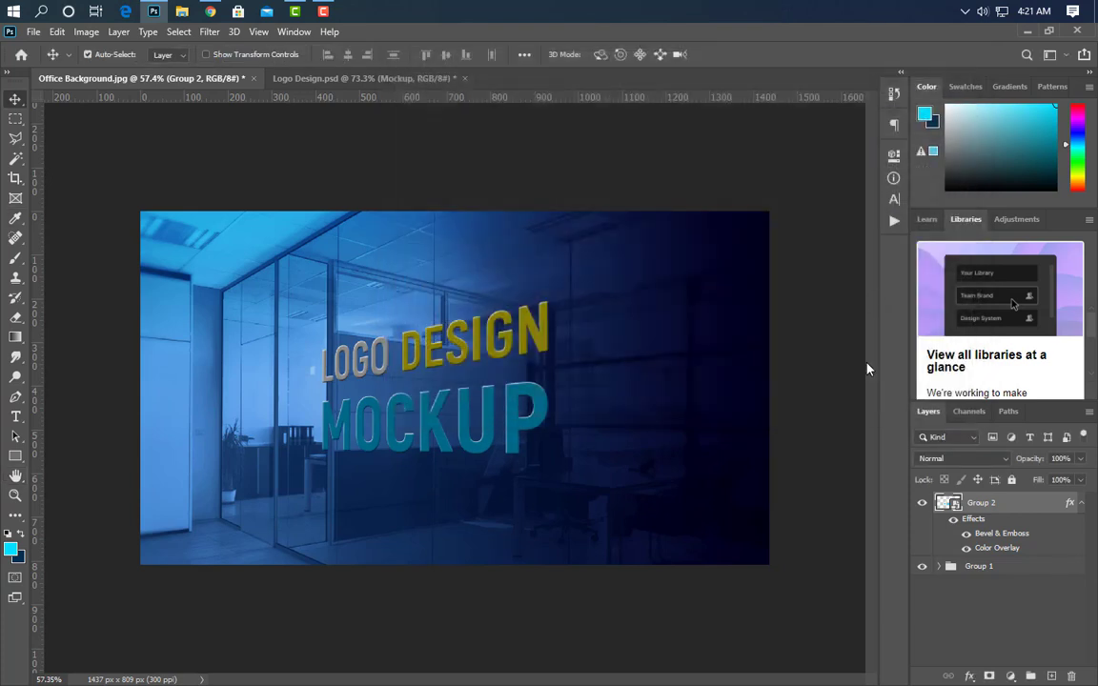
Duplicate the text layer Group 2 six times, stacking the copies beneath it and nudging them rightward to build up extrusion depth.
{"action": "left_click", "coordinate": [1080, 503]}
{"action": "left_click_drag", "start_coordinate": [1044, 512], "coordinate": [1052, 676]}
{"action": "left_click_drag", "start_coordinate": [1027, 505], "coordinate": [1051, 676]}
{"action": "key", "text": "Right"}
{"action": "left_click_drag", "start_coordinate": [1037, 530], "coordinate": [1040, 581]}
{"action": "key", "text": "Right"}
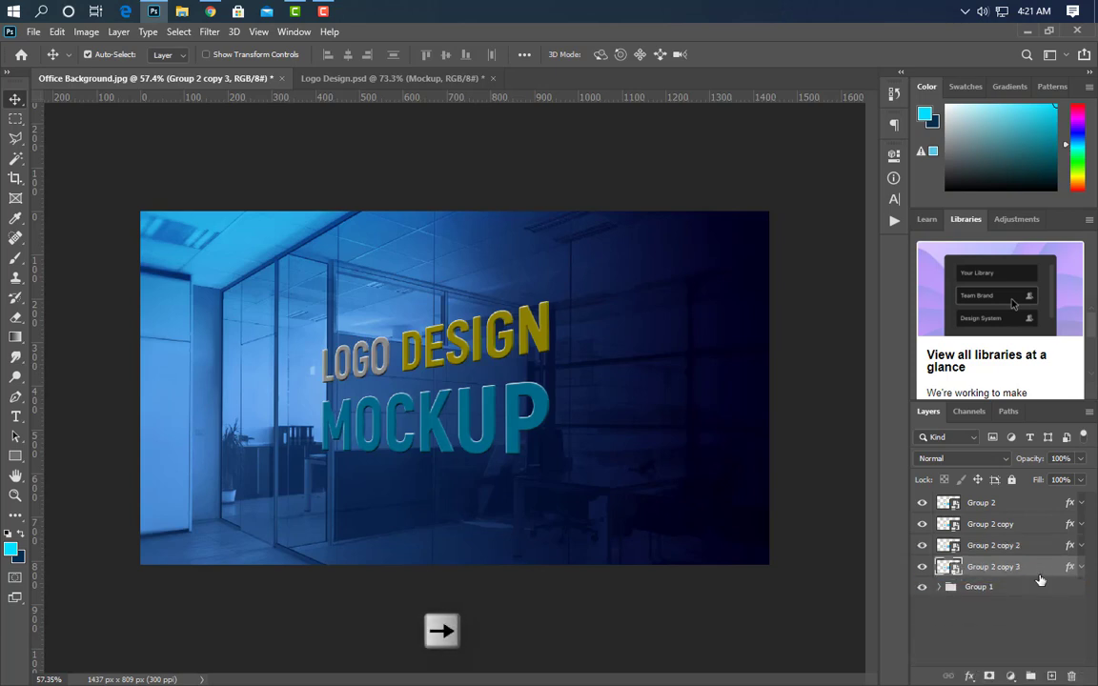
{"action": "mouse_move", "coordinate": [1040, 577]}
{"action": "left_mouse_down"}
{"action": "mouse_move", "coordinate": [1051, 634]}
{"action": "mouse_move", "coordinate": [1043, 599]}
{"action": "left_mouse_up"}
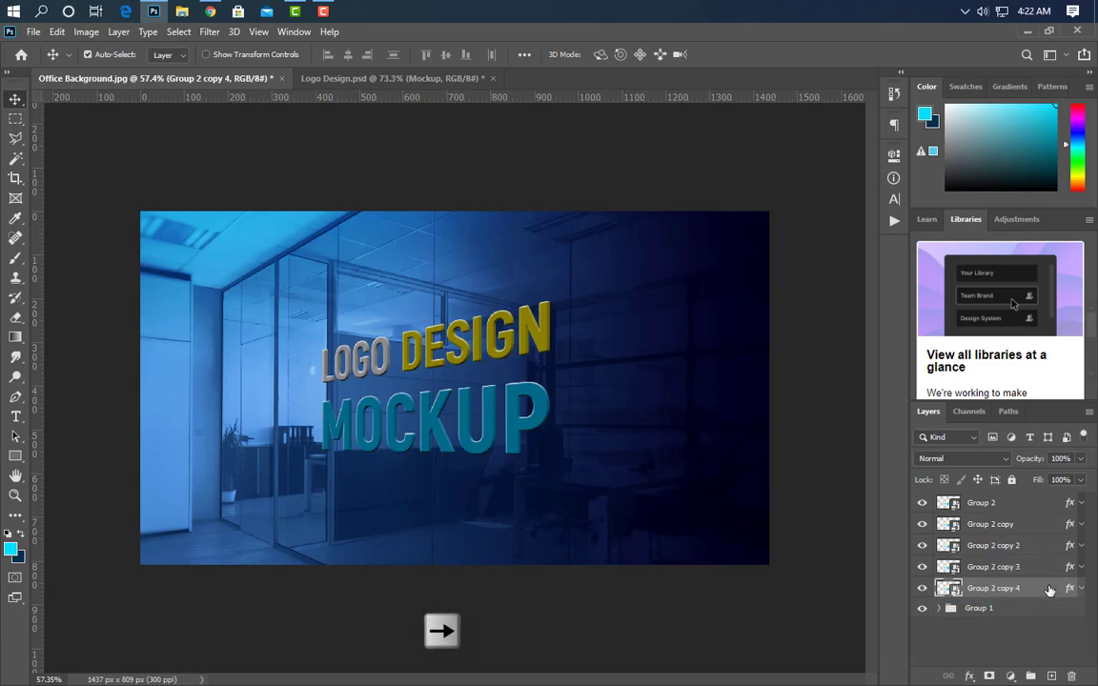
{"action": "left_click_drag", "start_coordinate": [1041, 598], "coordinate": [1044, 637]}
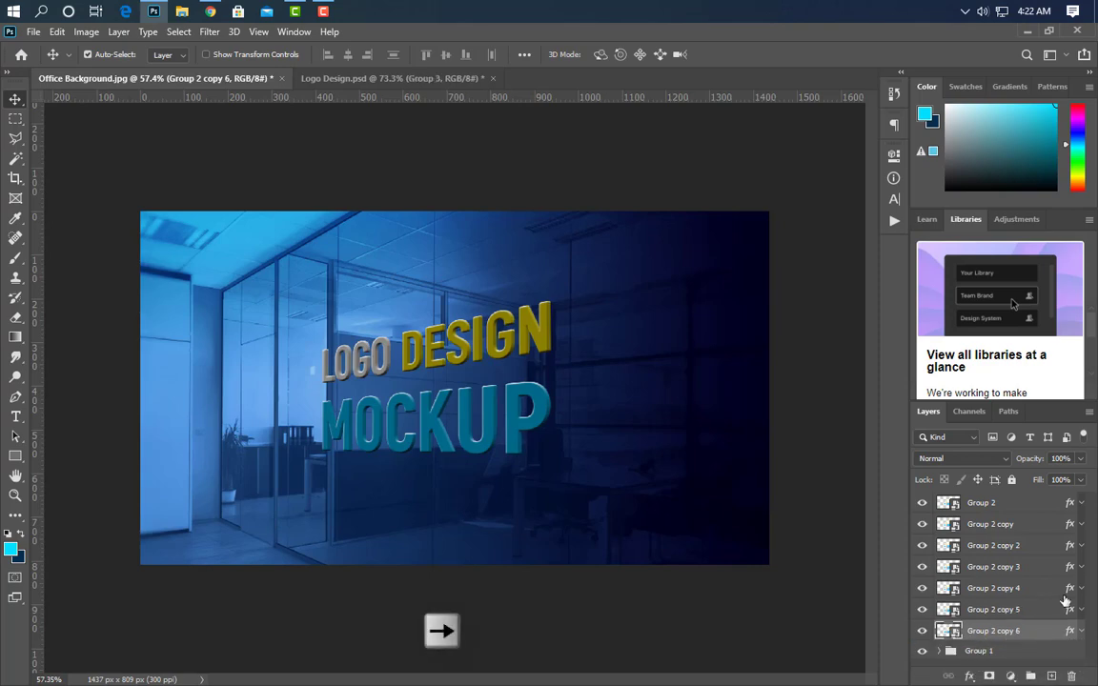
Duplicate the original text layer Group 2 above the stack.
{"action": "left_click", "coordinate": [1029, 505]}
{"action": "right_click", "coordinate": [1038, 509]}
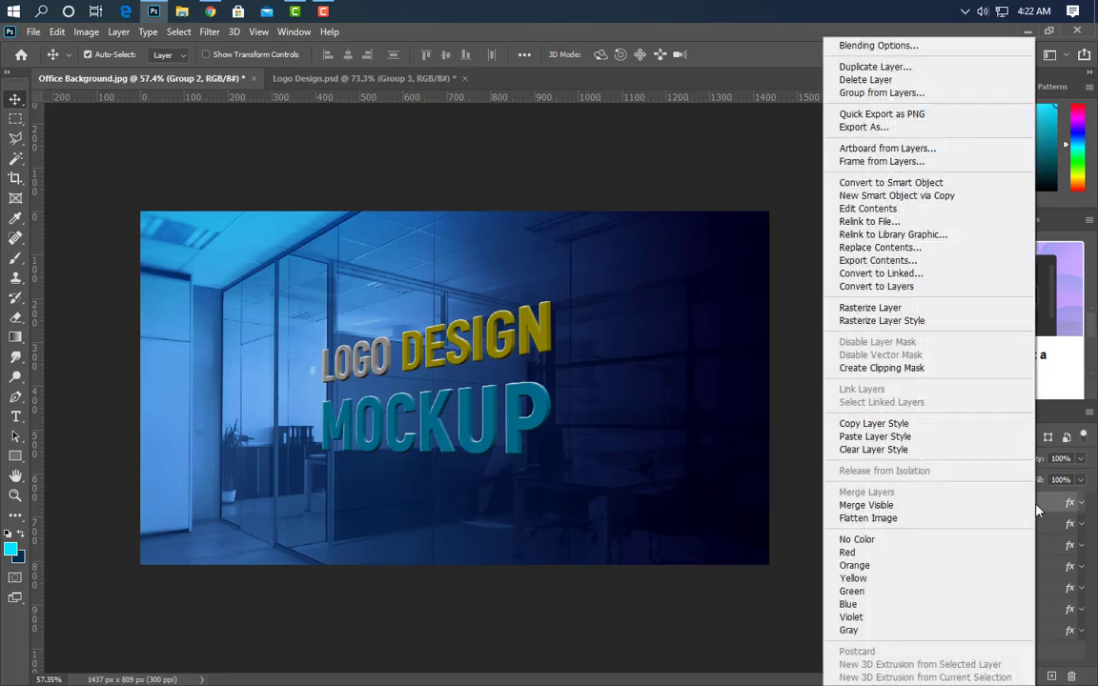
{"action": "left_click", "coordinate": [915, 66]}
{"action": "left_click", "coordinate": [671, 204]}
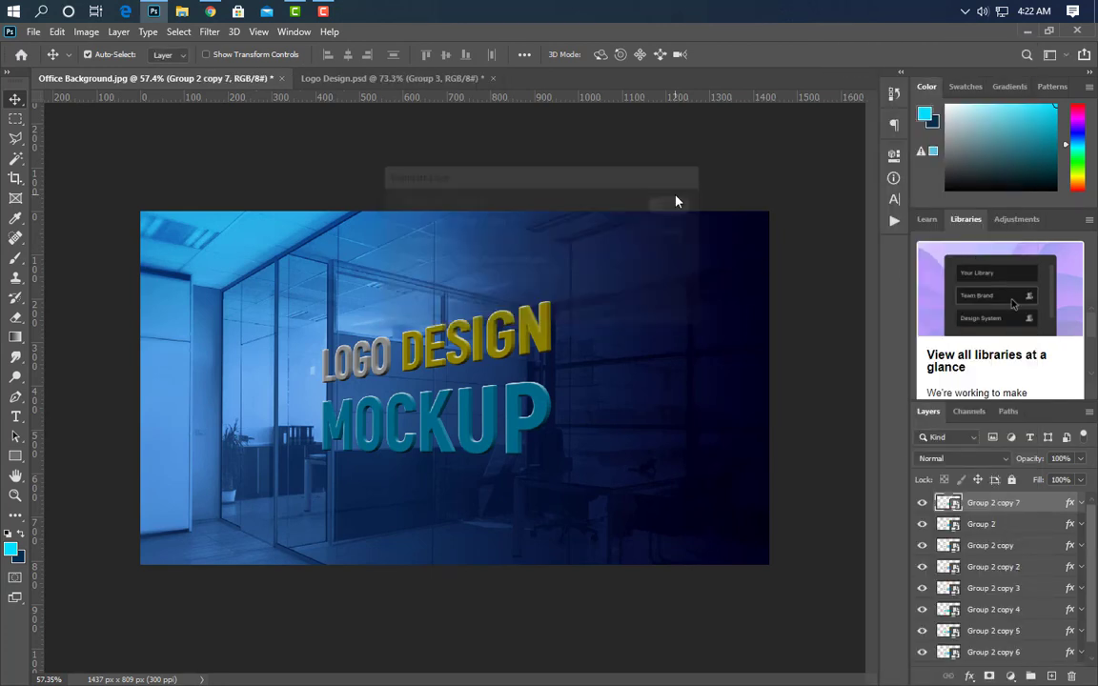
Group the layers from Group 2 through Group 2 copy 6 into one folder.
{"action": "left_click", "coordinate": [1030, 526]}
{"action": "left_click", "coordinate": [1032, 550], "text": "ctrl"}
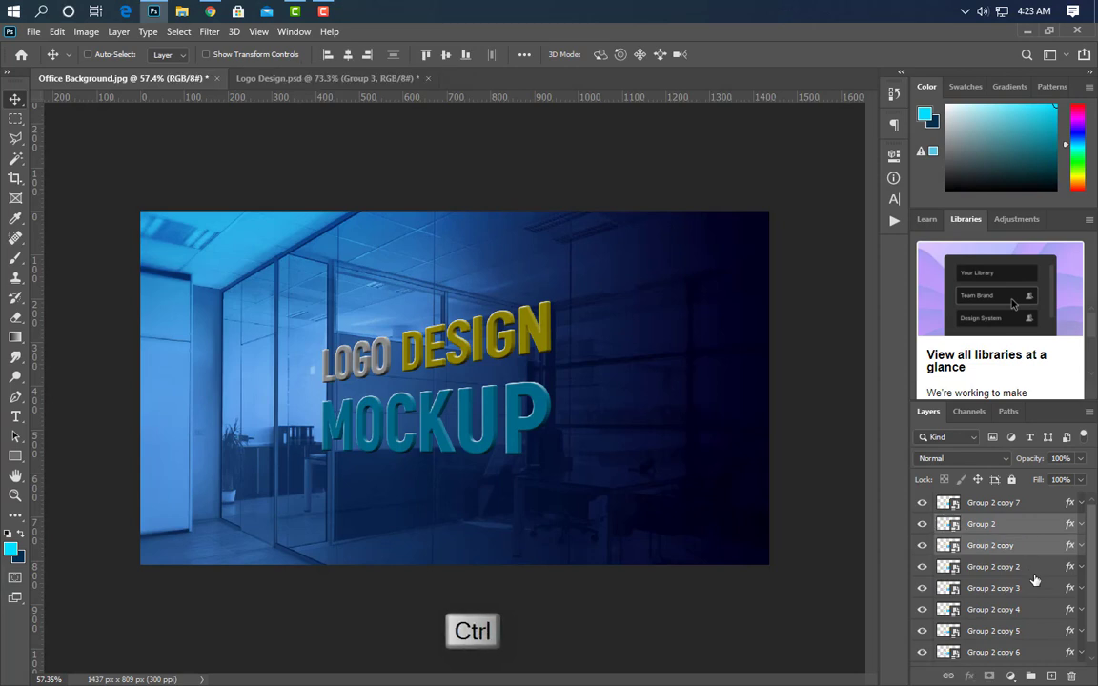
{"action": "left_click", "coordinate": [1036, 572], "text": "ctrl"}
{"action": "left_click", "coordinate": [1037, 593], "text": "ctrl"}
{"action": "left_click", "coordinate": [1037, 614], "text": "ctrl"}
{"action": "left_click", "coordinate": [1036, 634], "text": "ctrl"}
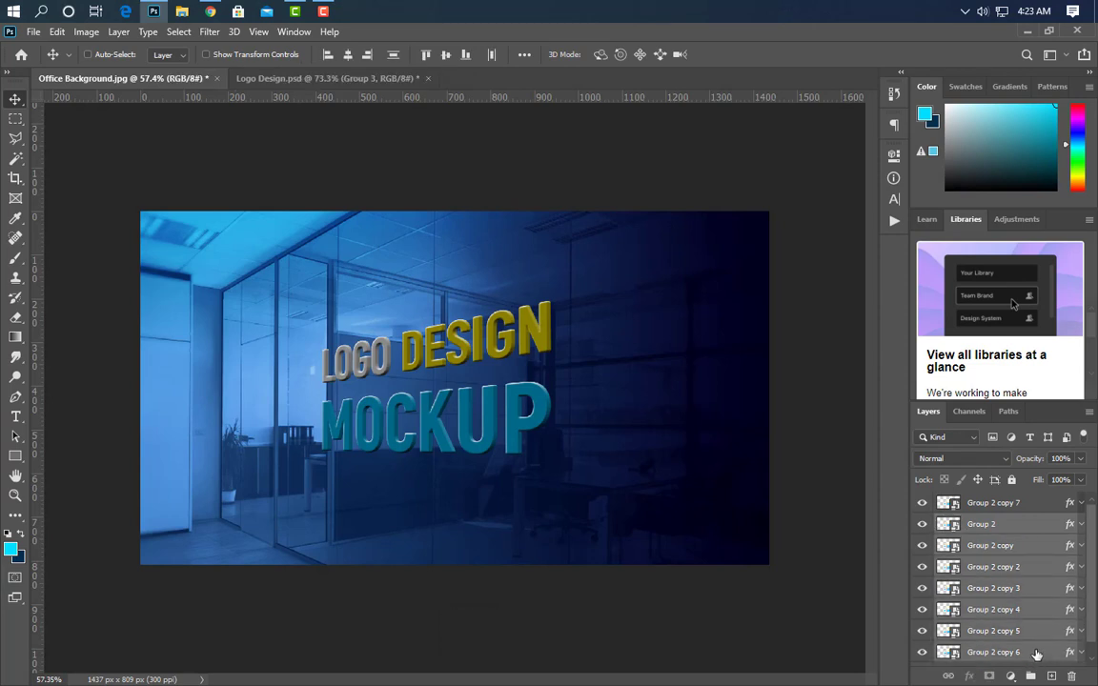
{"action": "scroll", "coordinate": [1039, 646], "scroll_direction": "down", "scroll_amount": 1}
{"action": "left_click", "coordinate": [1038, 675]}
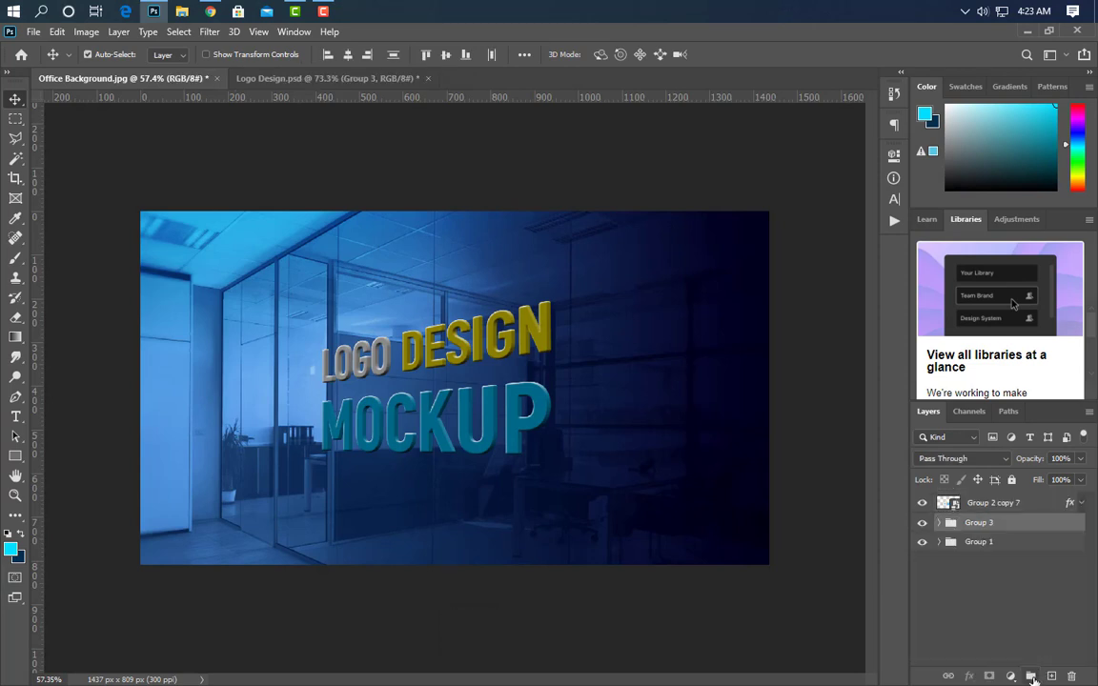
Set the extrusion layers' group to Luminosity blend mode and 75% opacity.
{"action": "left_click", "coordinate": [989, 460]}
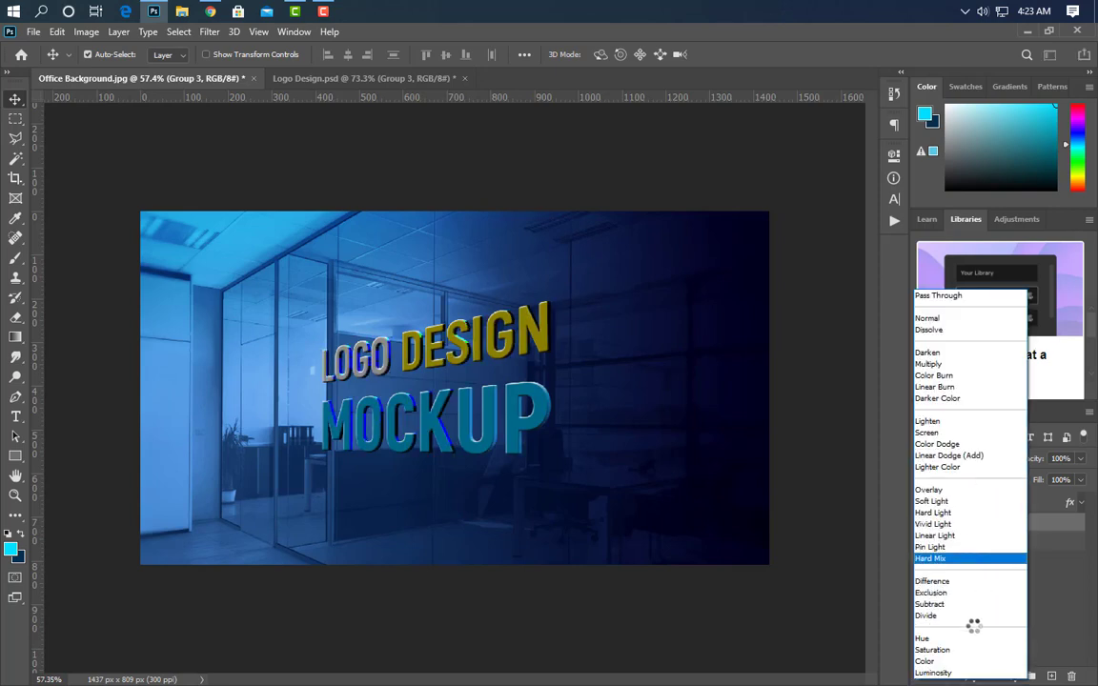
{"action": "left_click", "coordinate": [963, 673]}
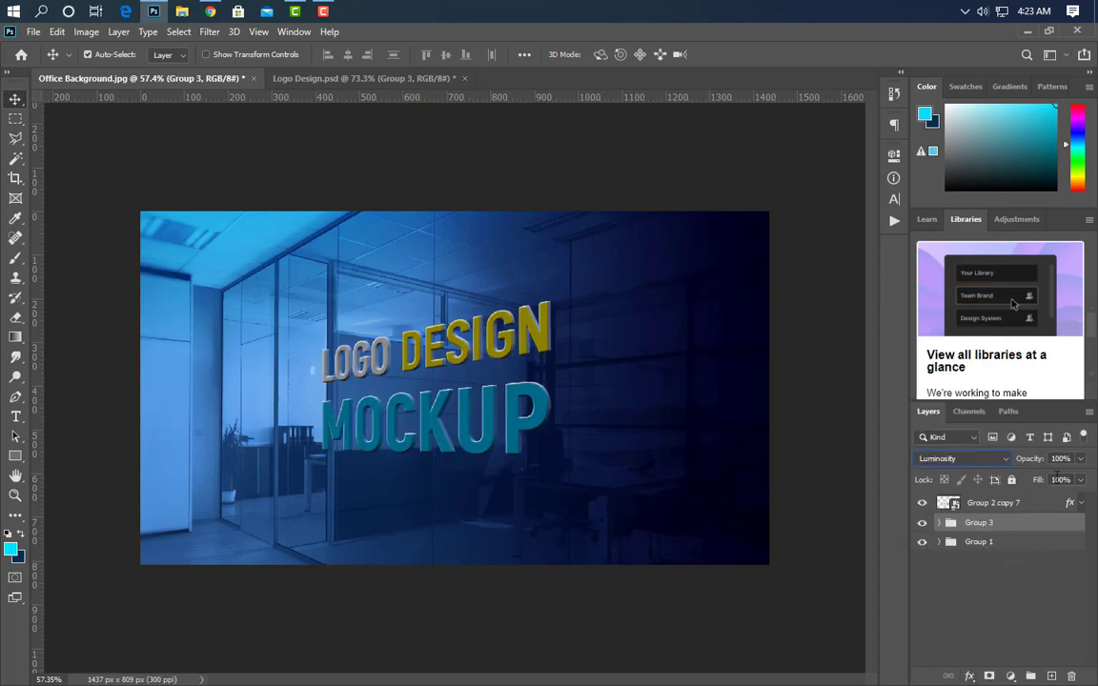
{"action": "type", "text": "75"}
Turn off Bevel & Emboss on Group 2 copy 7 and raise its black Color Overlay to 100% opacity.
{"action": "left_click", "coordinate": [1020, 504]}
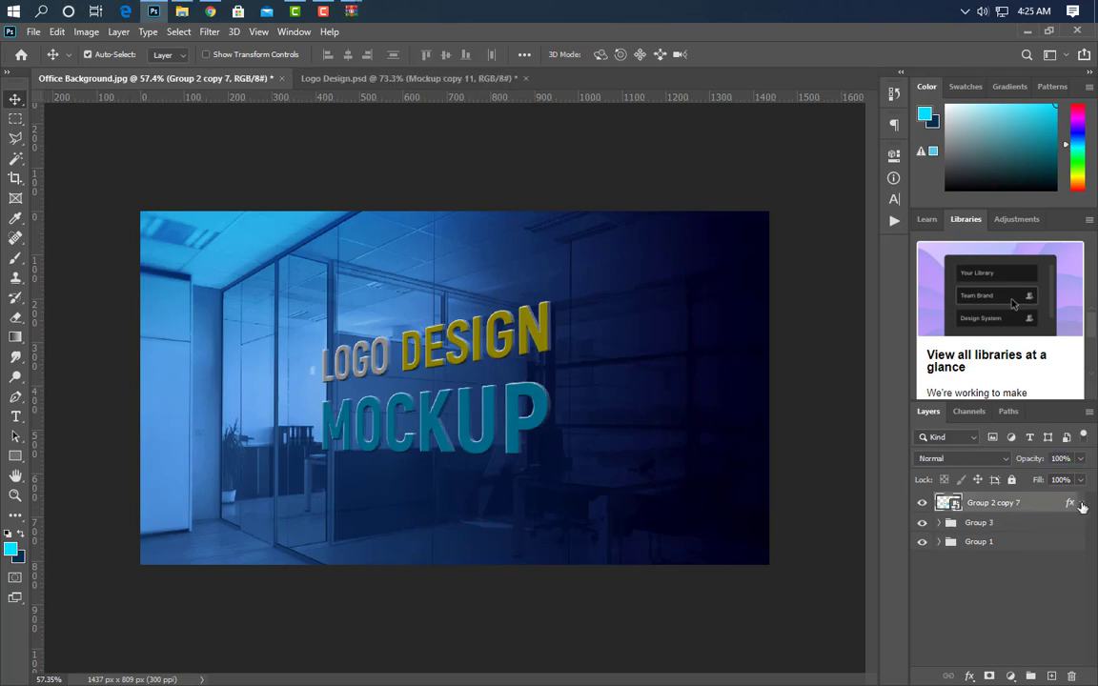
{"action": "left_click", "coordinate": [1083, 503]}
{"action": "right_click", "coordinate": [1044, 503]}
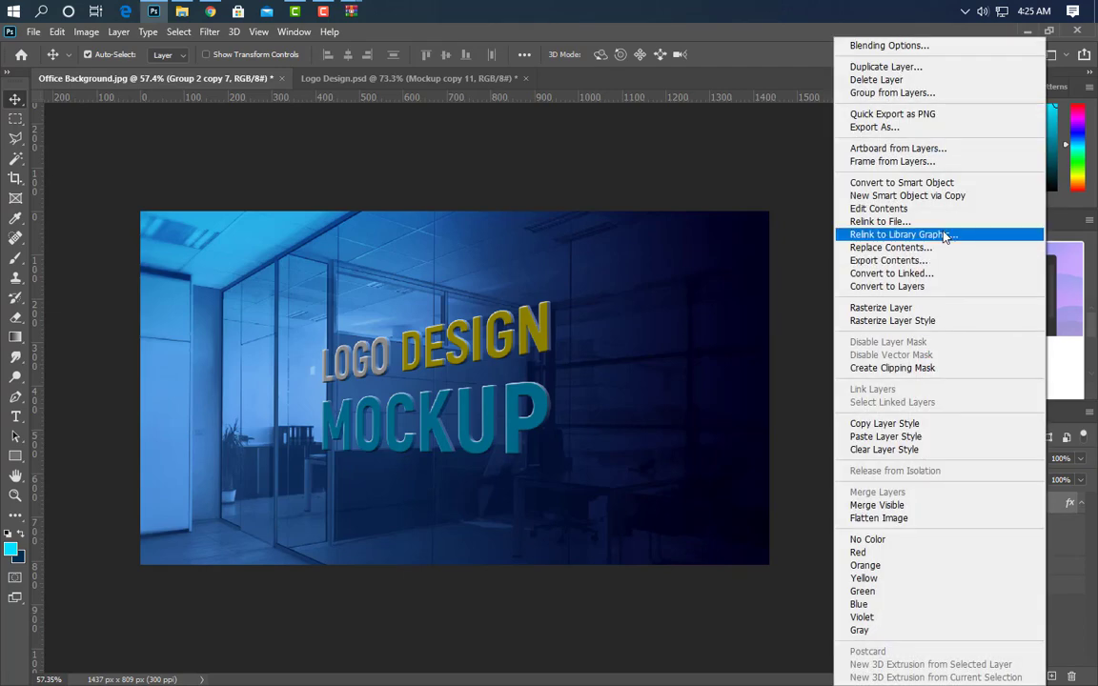
{"action": "left_click", "coordinate": [918, 48]}
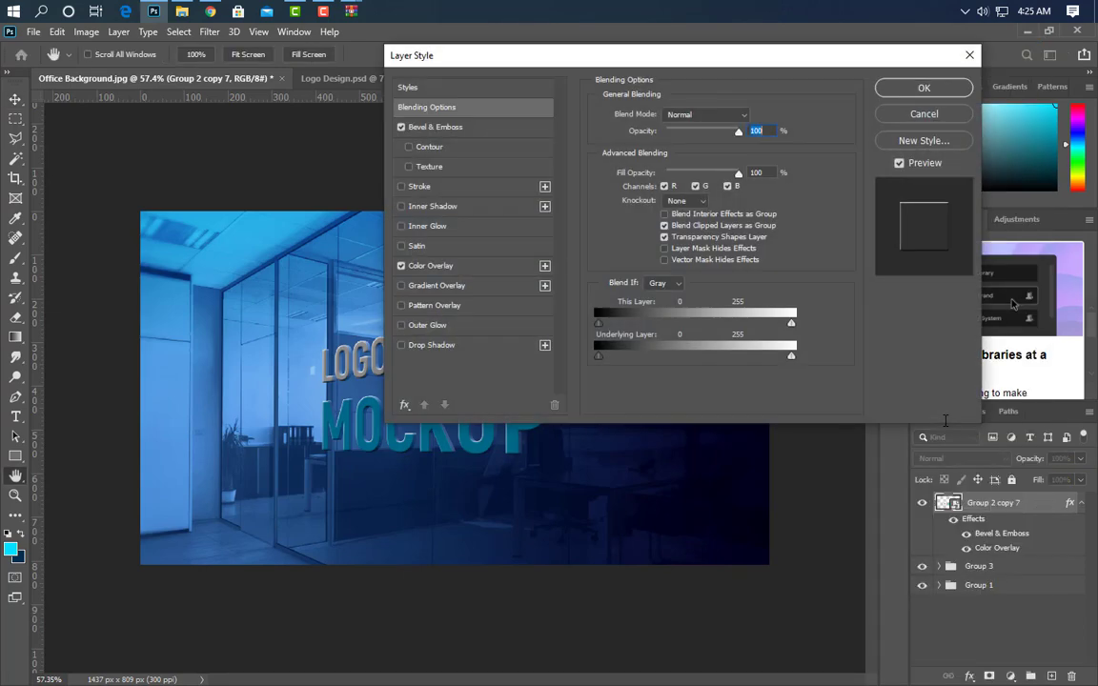
{"action": "left_click", "coordinate": [401, 128]}
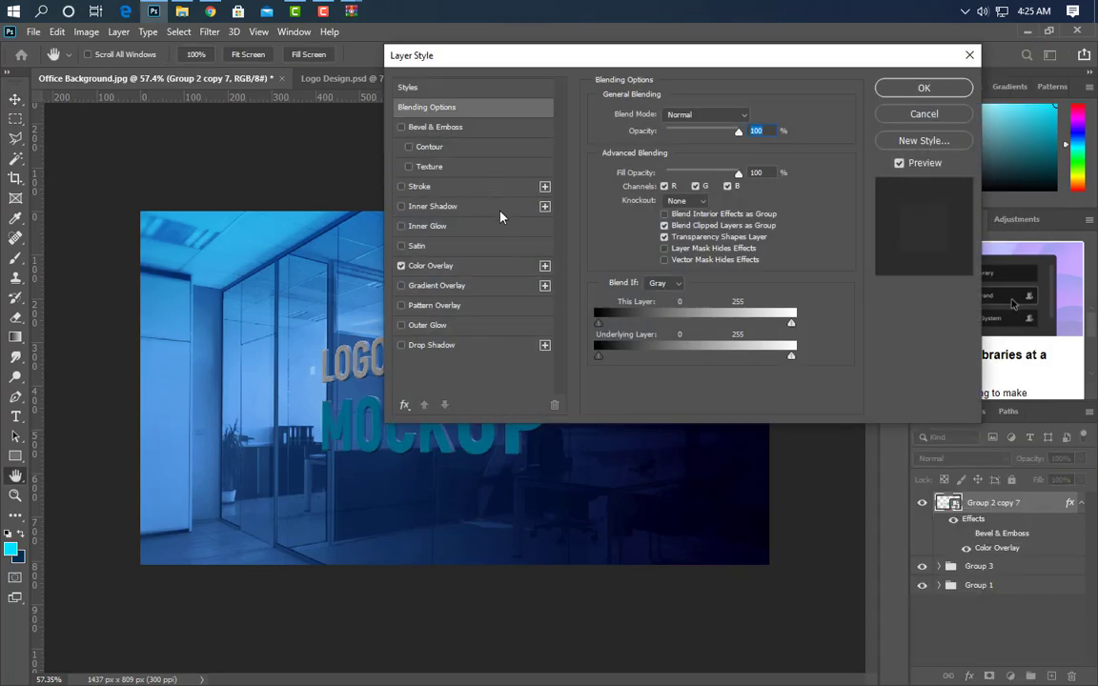
{"action": "left_click", "coordinate": [477, 272]}
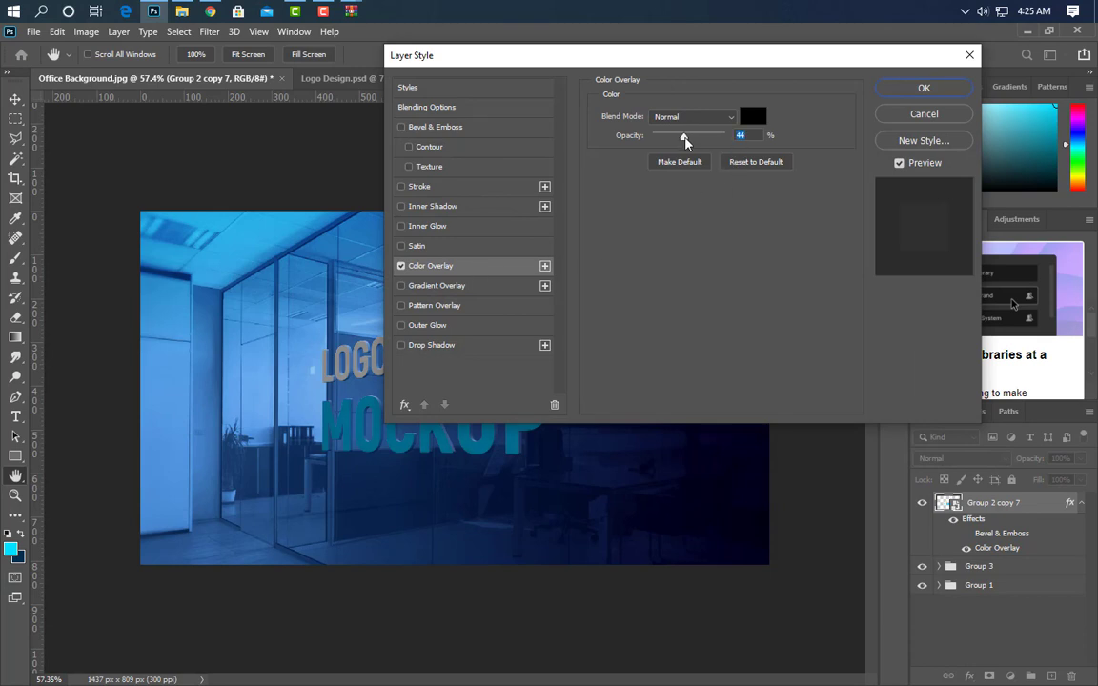
{"action": "left_click_drag", "start_coordinate": [684, 140], "coordinate": [816, 146]}
{"action": "left_click", "coordinate": [921, 88]}
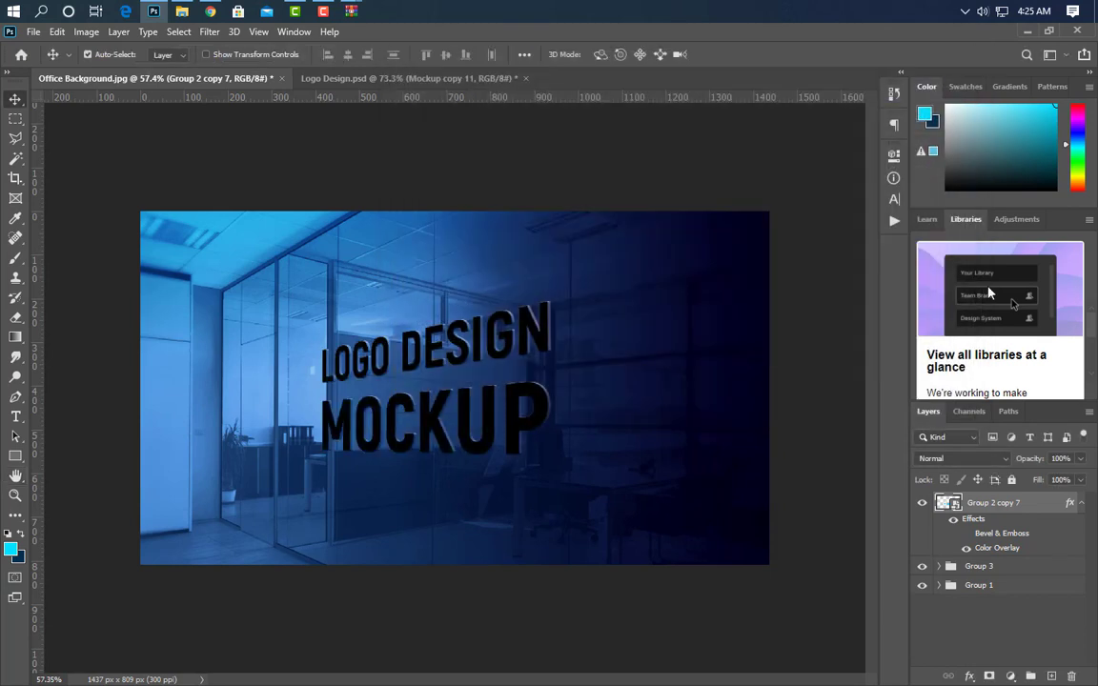
Apply a Gaussian Blur with a 3.5-pixel radius to the black text copy.
{"action": "left_click", "coordinate": [209, 34]}
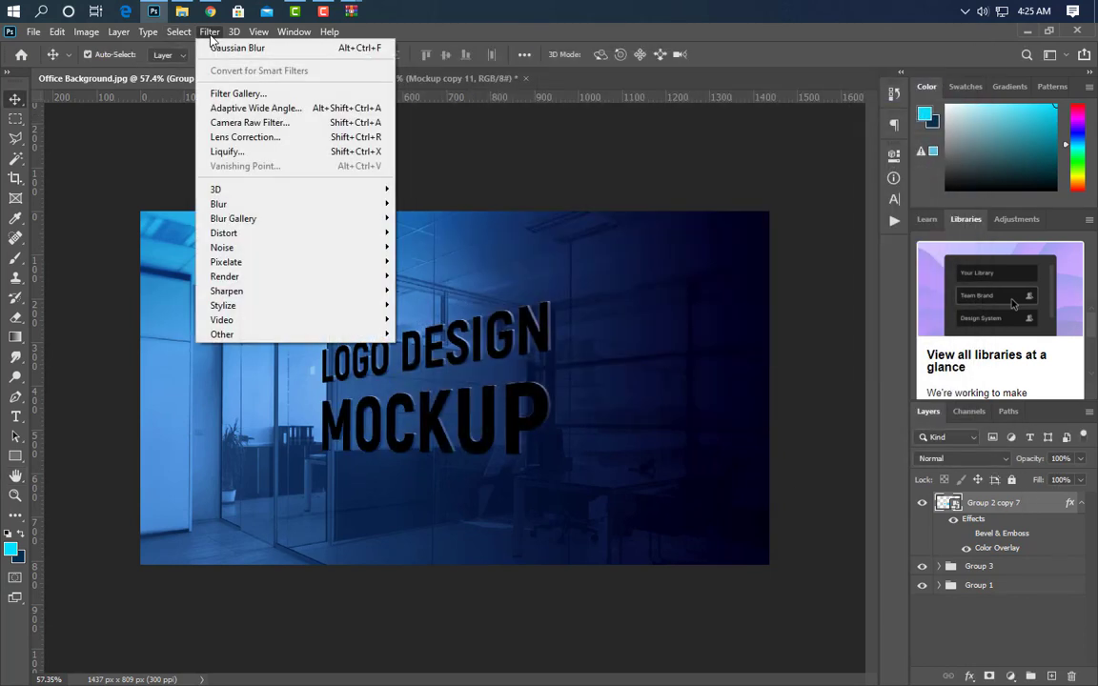
{"action": "mouse_move", "coordinate": [297, 203]}
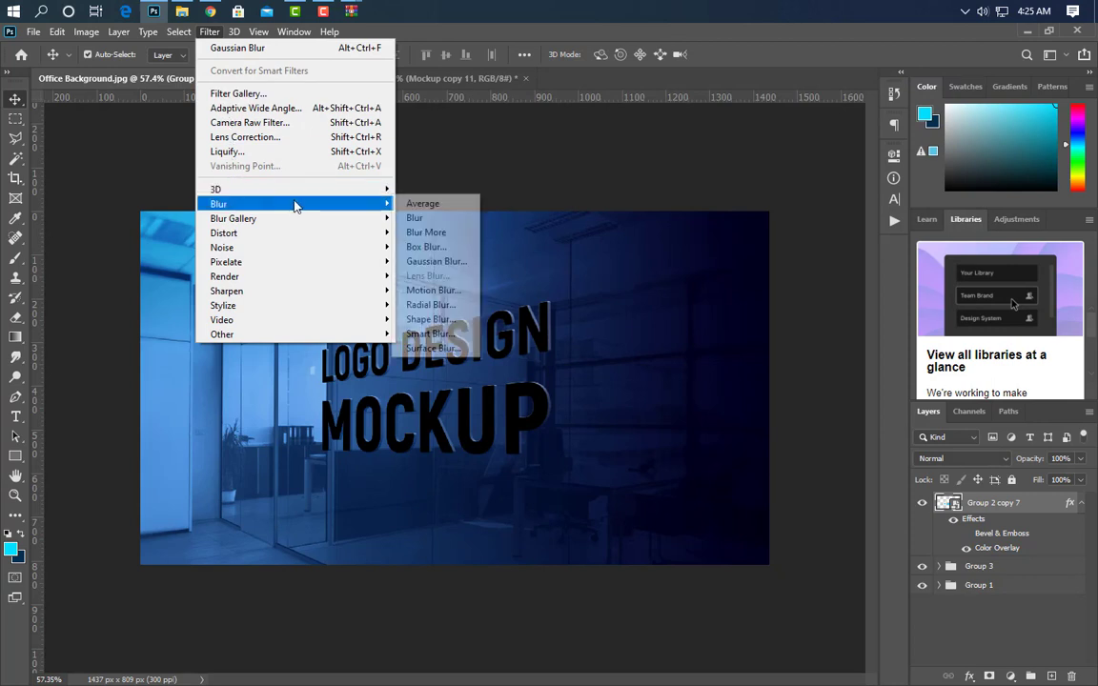
{"action": "left_click", "coordinate": [436, 262]}
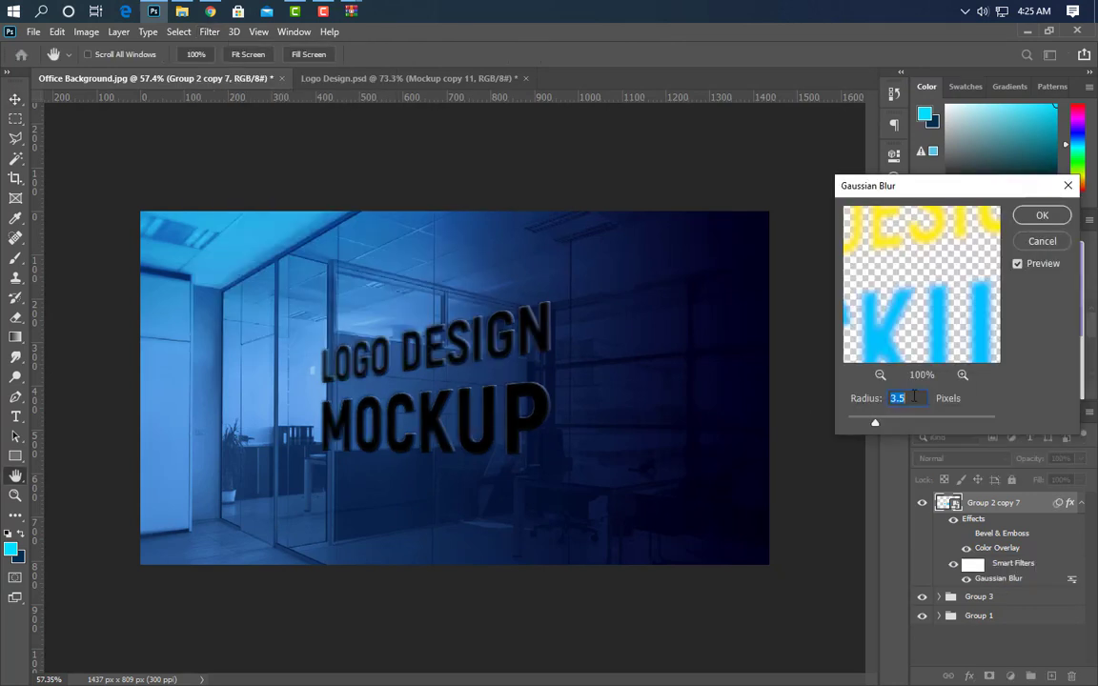
{"action": "left_click", "coordinate": [1042, 216]}
Apply a Motion Blur at a 90° angle and 20-pixel distance to the black text copy.
{"action": "left_click", "coordinate": [209, 32]}
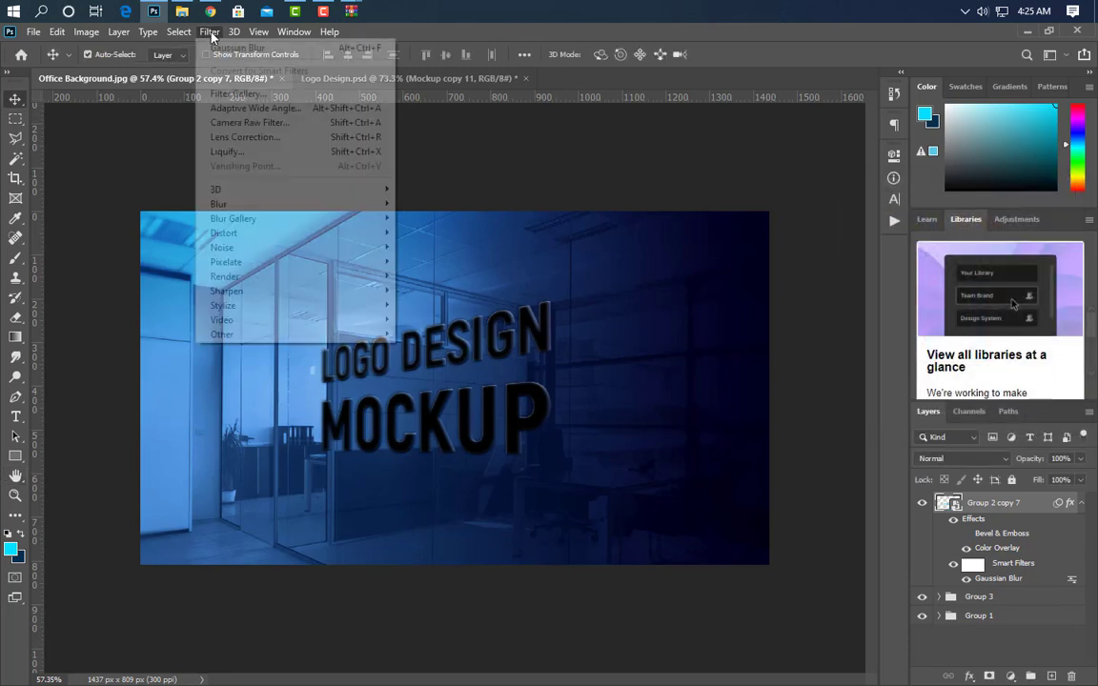
{"action": "mouse_move", "coordinate": [282, 204]}
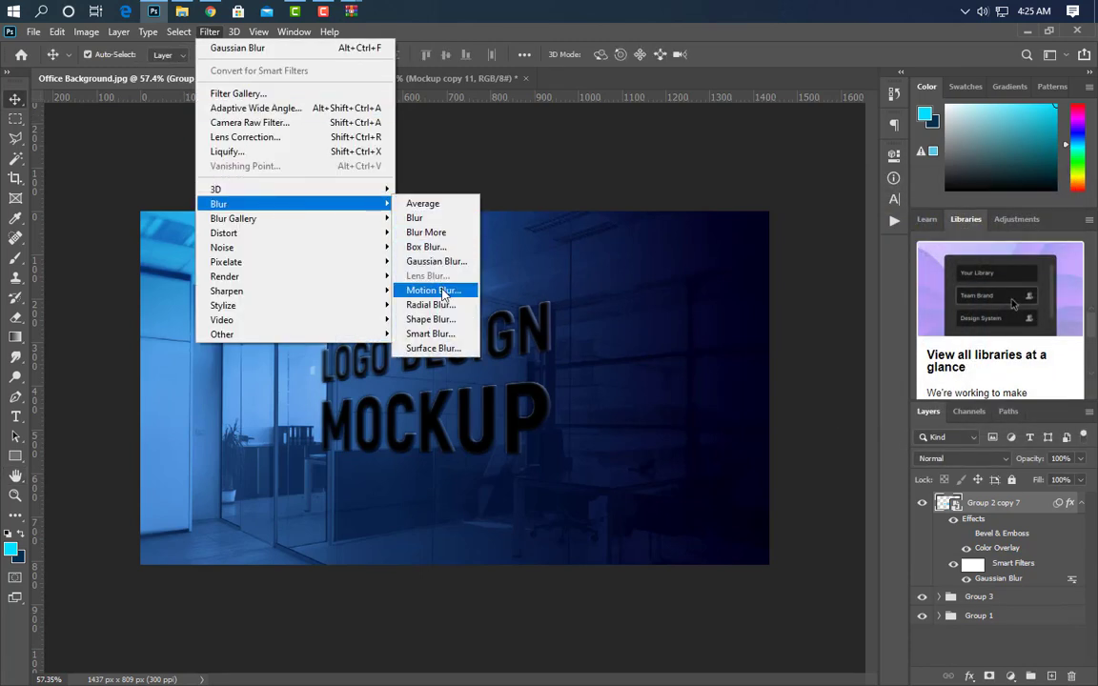
{"action": "left_click", "coordinate": [430, 290]}
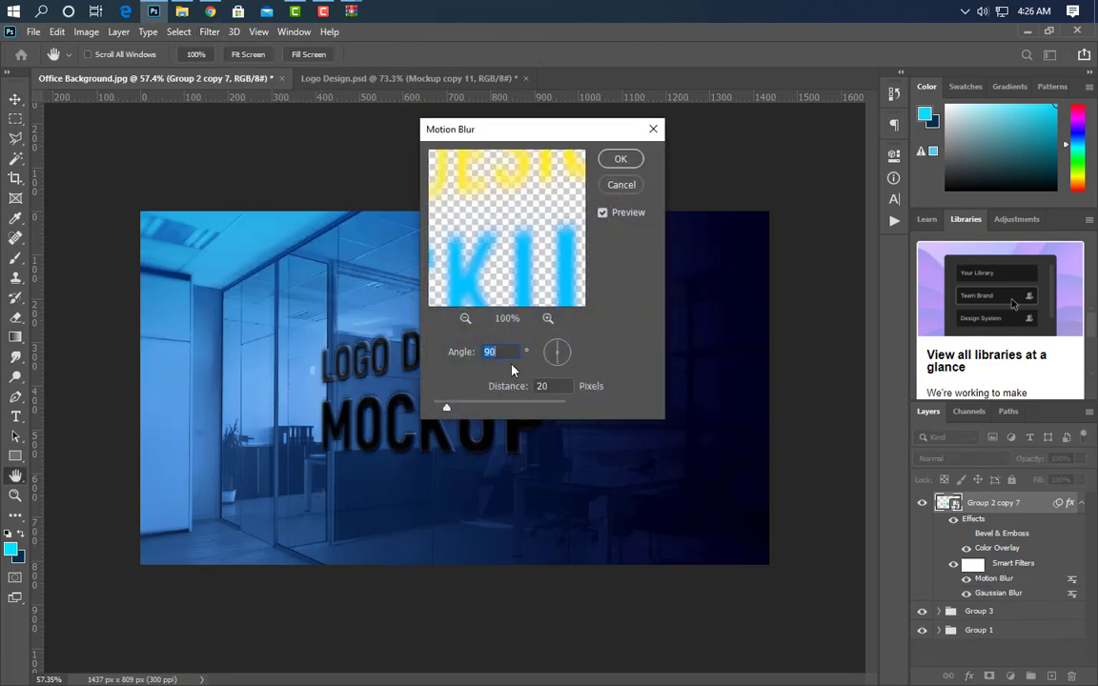
{"action": "left_click", "coordinate": [519, 386]}
{"action": "left_click", "coordinate": [621, 159]}
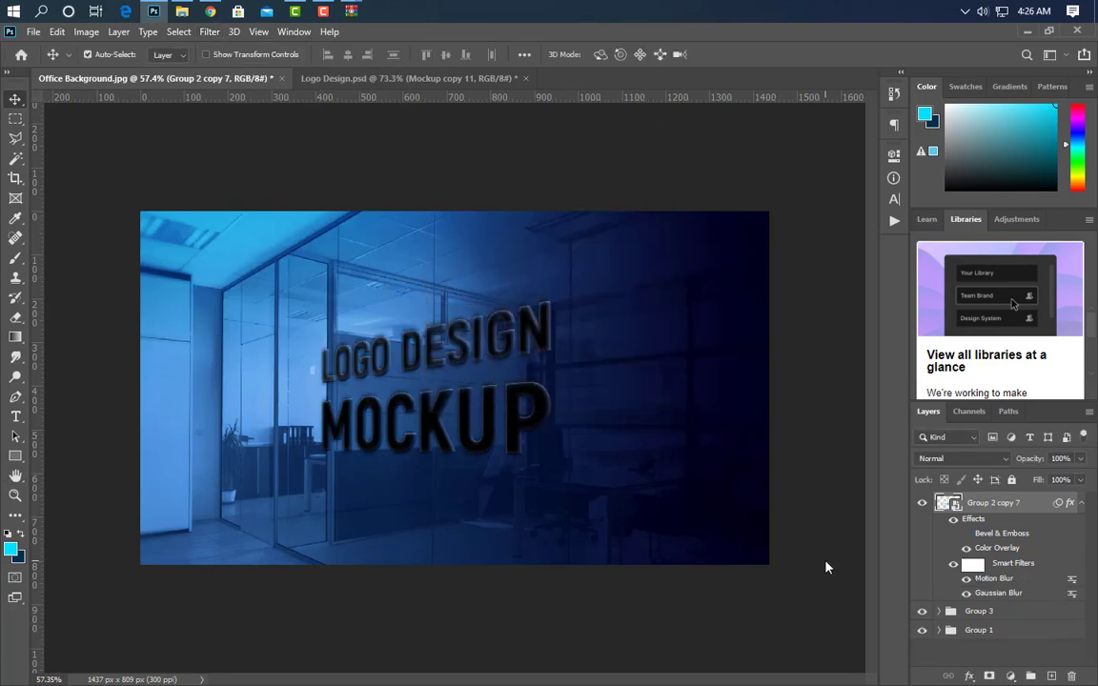
Set the blurred shadow layer Group 2 copy 7 to Multiply blend mode and 75% opacity.
{"action": "left_click", "coordinate": [1081, 503]}
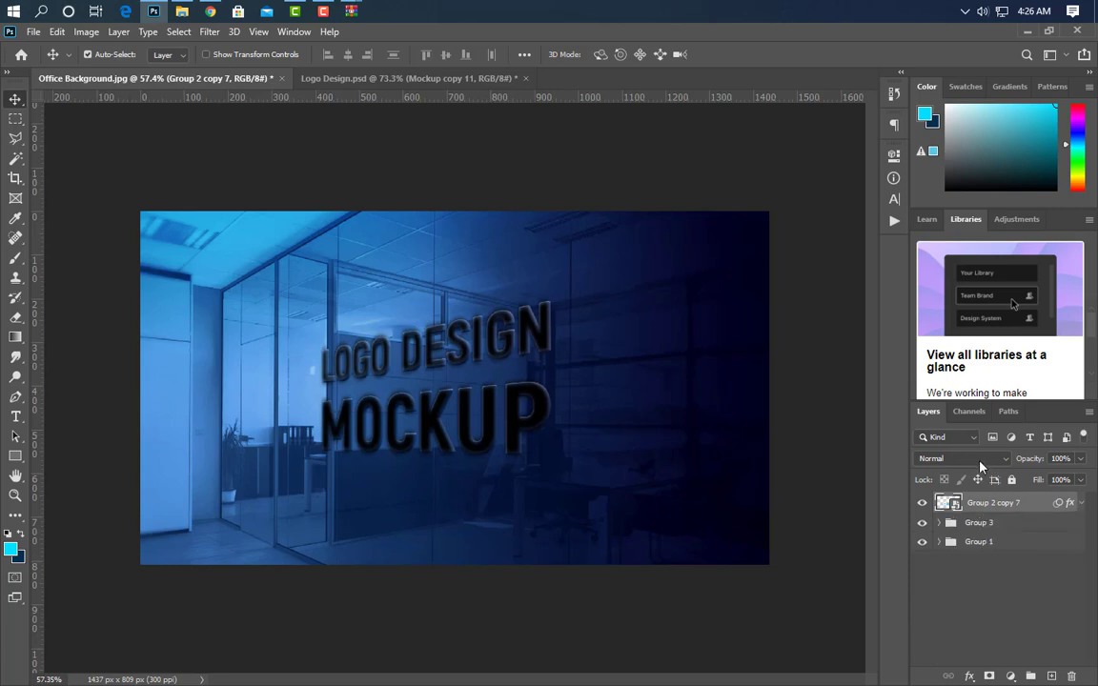
{"action": "left_click", "coordinate": [972, 458]}
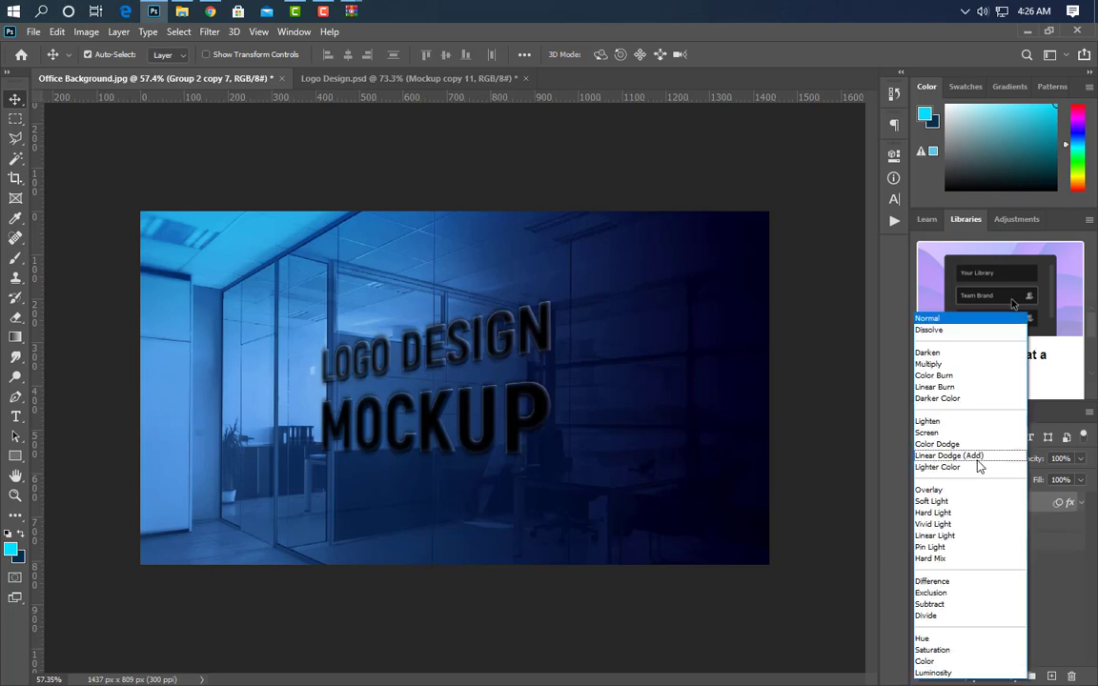
{"action": "left_click", "coordinate": [939, 364]}
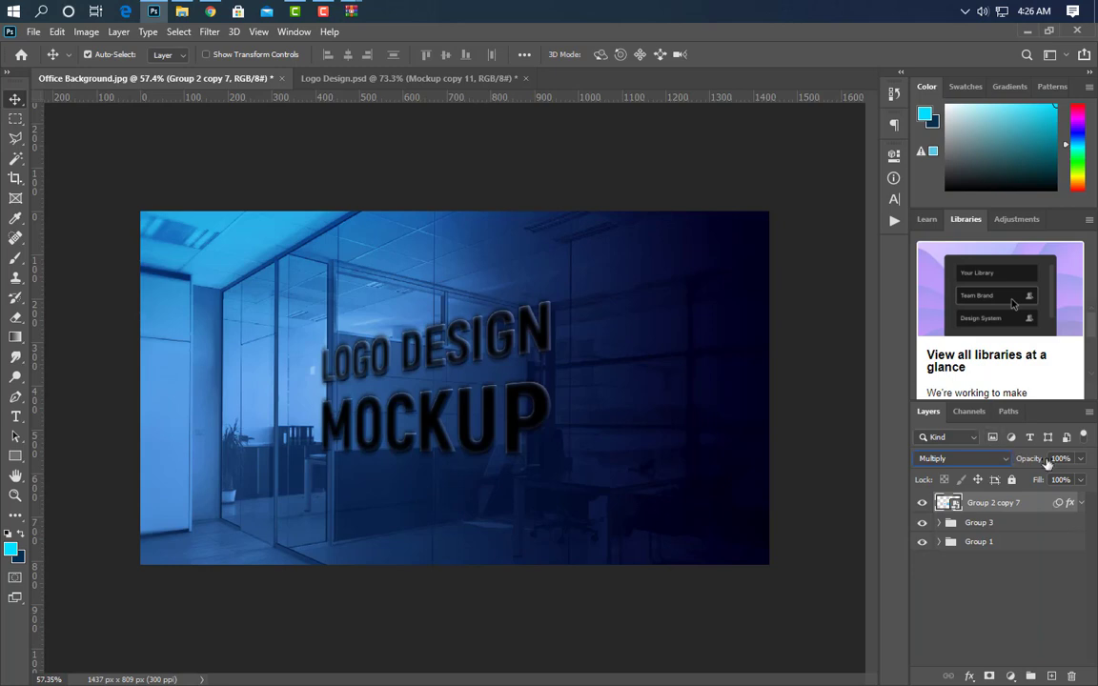
{"action": "left_click", "coordinate": [1062, 459]}
{"action": "type", "text": "75"}
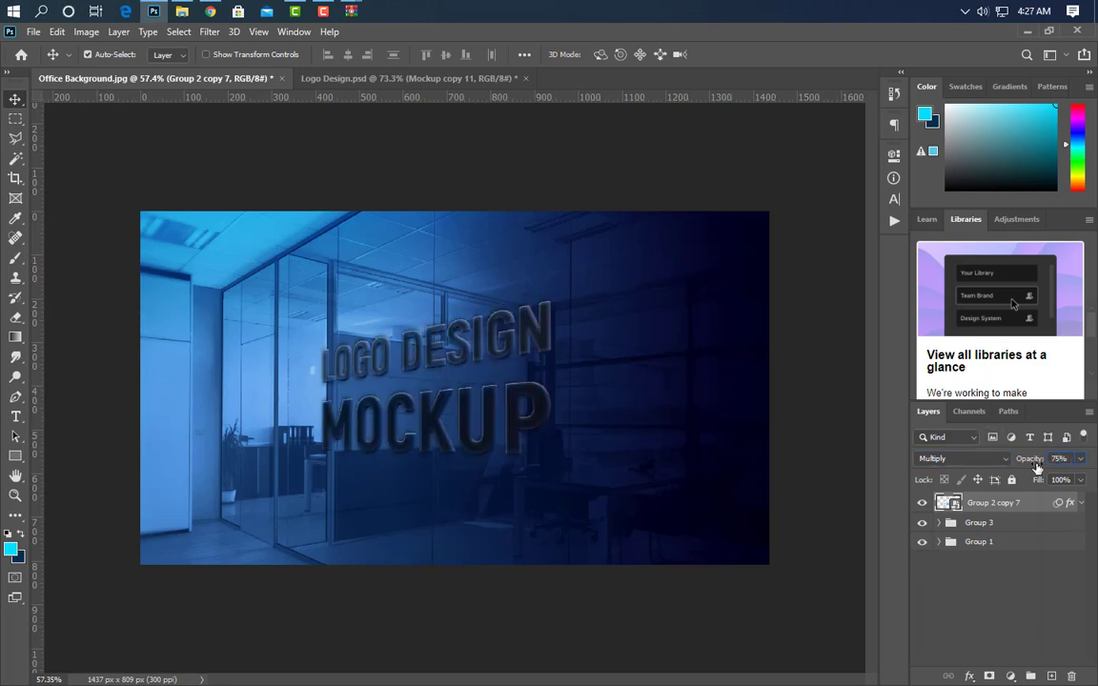
Duplicate the shadow layer Group 2 copy 7 and set the duplicate to Normal blend mode and 100% opacity.
{"action": "right_click", "coordinate": [1037, 503]}
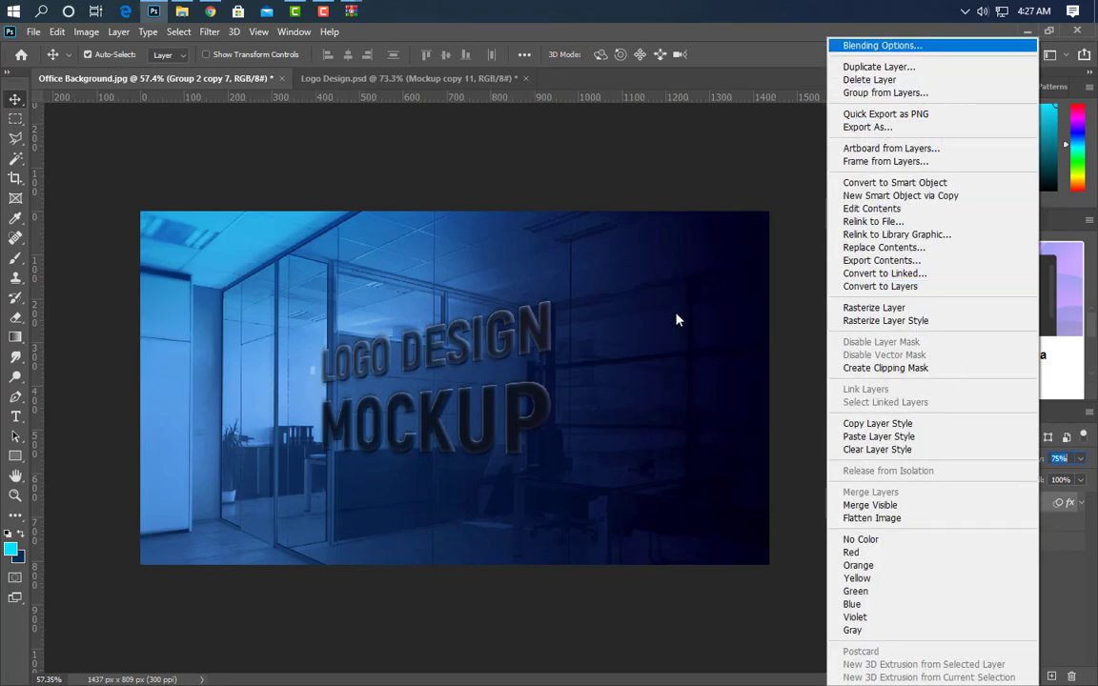
{"action": "key", "text": "Down"}
{"action": "key", "text": "Return"}
{"action": "left_click", "coordinate": [679, 210]}
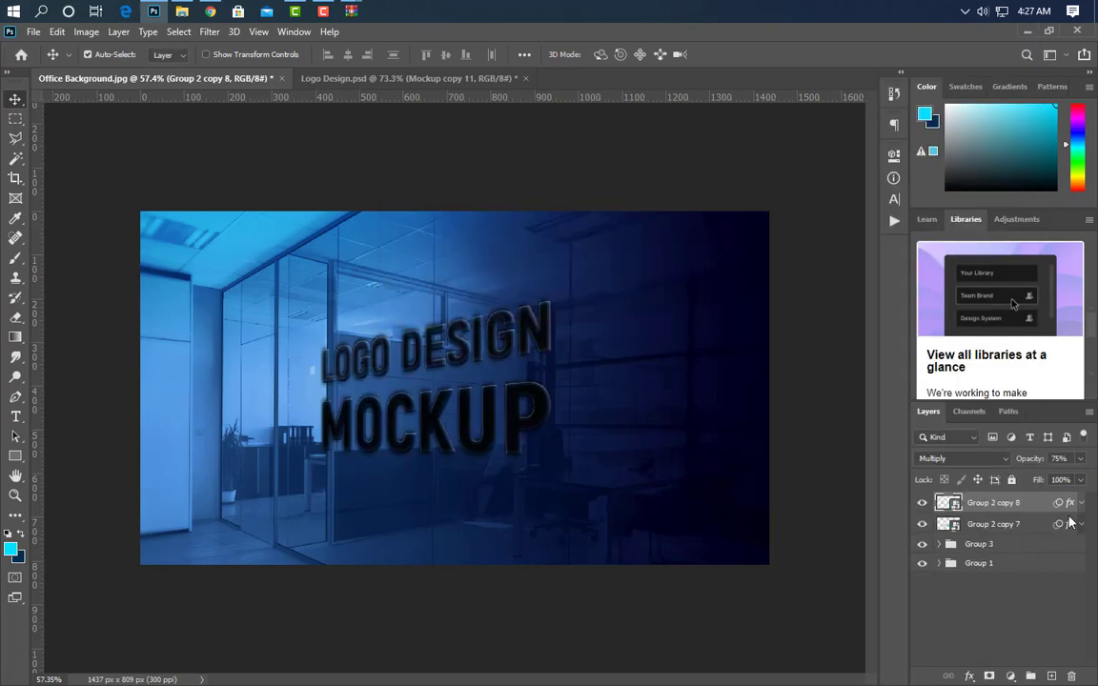
{"action": "left_click", "coordinate": [995, 462]}
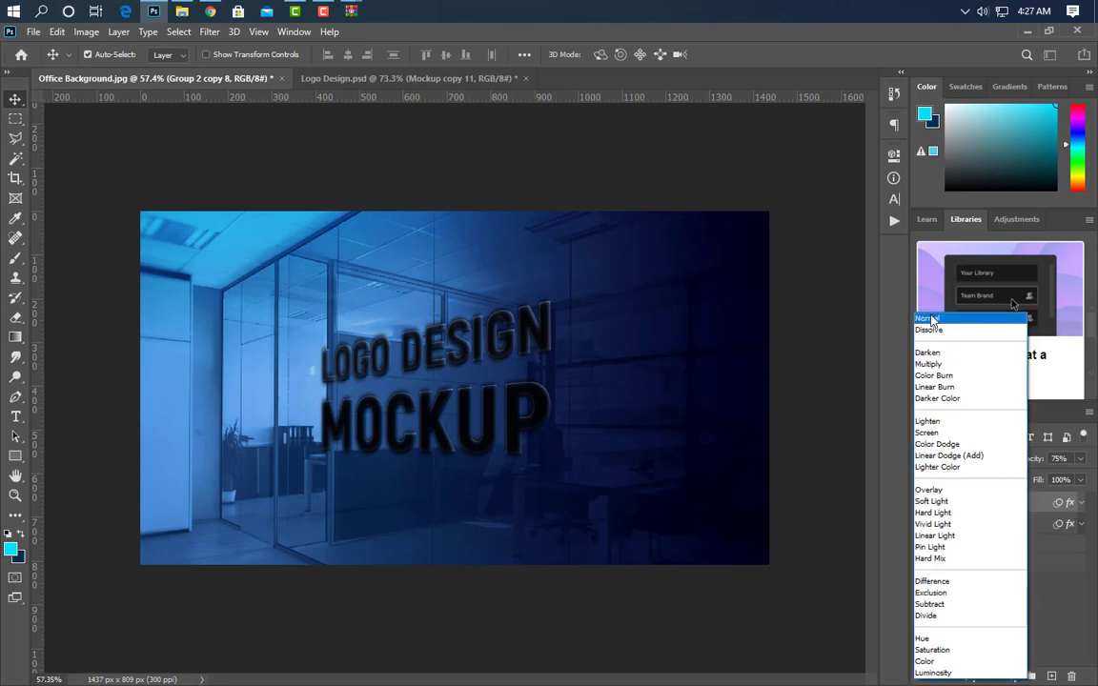
{"action": "left_click", "coordinate": [932, 320]}
{"action": "left_click", "coordinate": [1078, 460]}
{"action": "left_click_drag", "start_coordinate": [1071, 478], "coordinate": [1092, 480]}
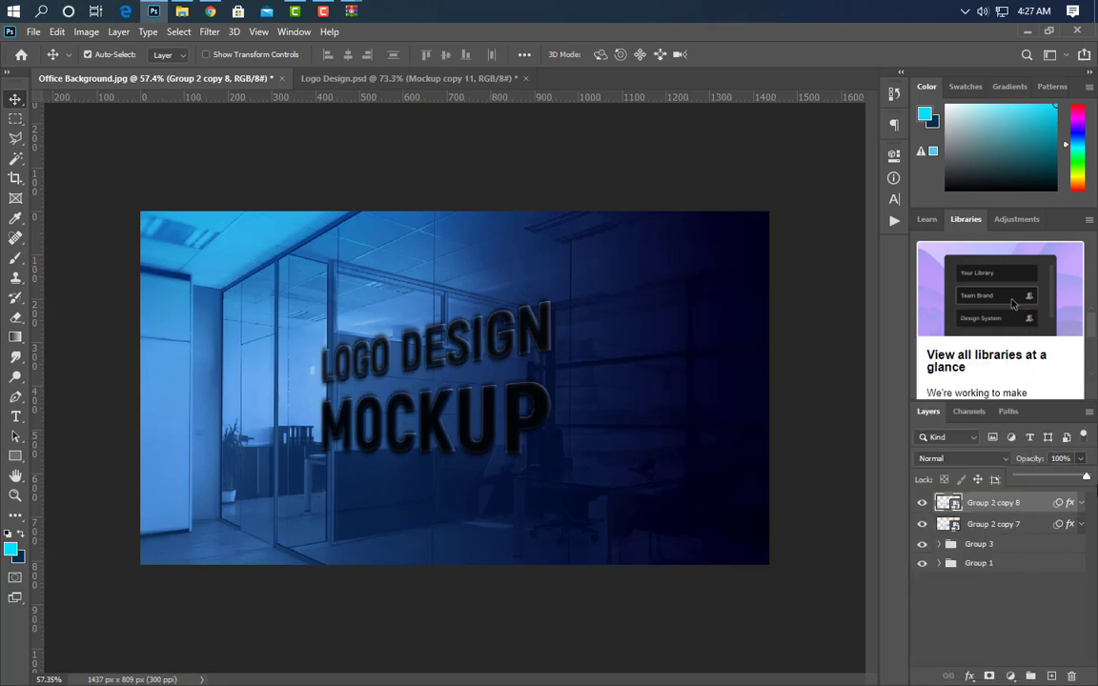
Delete the Gaussian Blur, Motion Blur and Color Overlay from Group 2 copy 8.
{"action": "left_click", "coordinate": [1081, 503]}
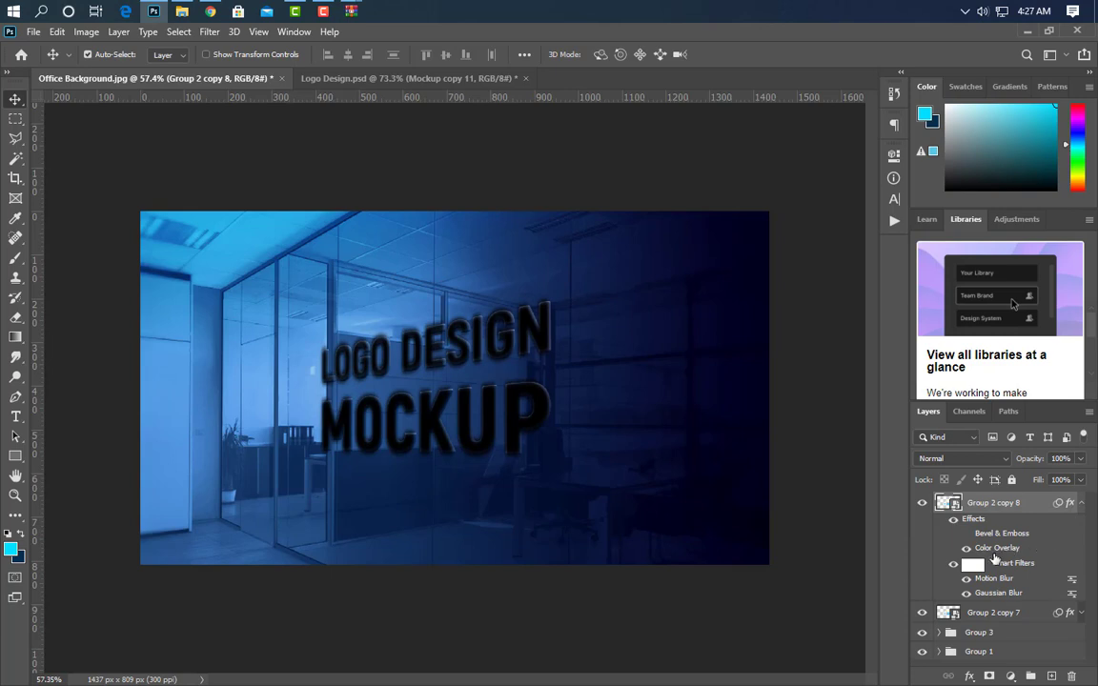
{"action": "left_click_drag", "start_coordinate": [1013, 592], "coordinate": [1072, 674]}
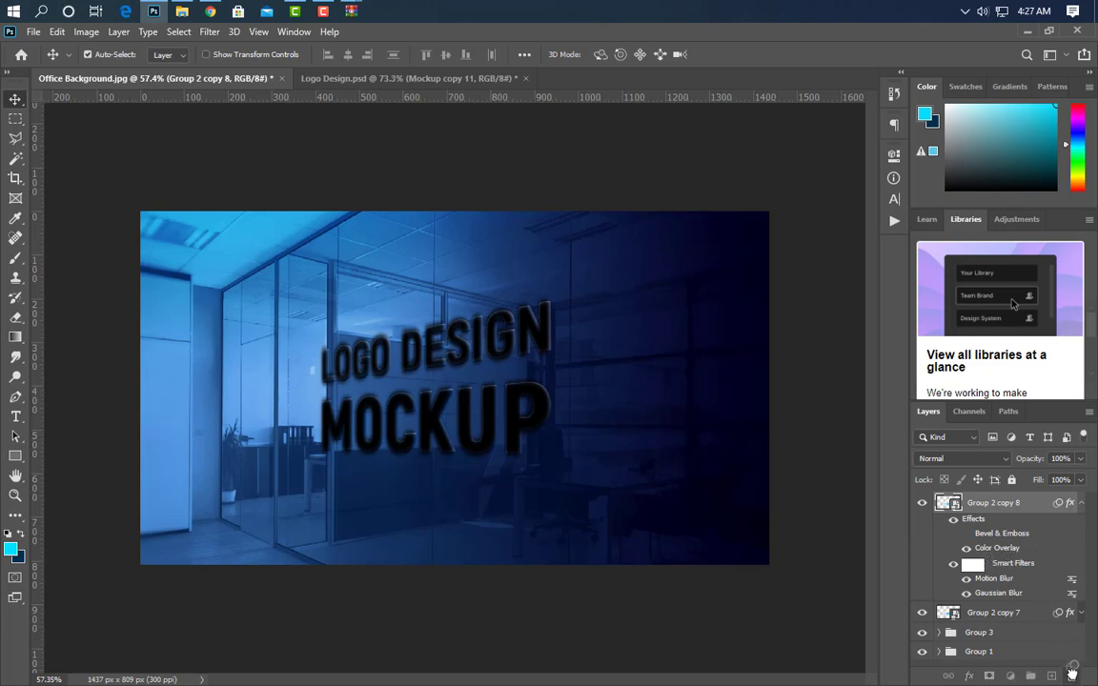
{"action": "left_click_drag", "start_coordinate": [1006, 580], "coordinate": [1073, 675]}
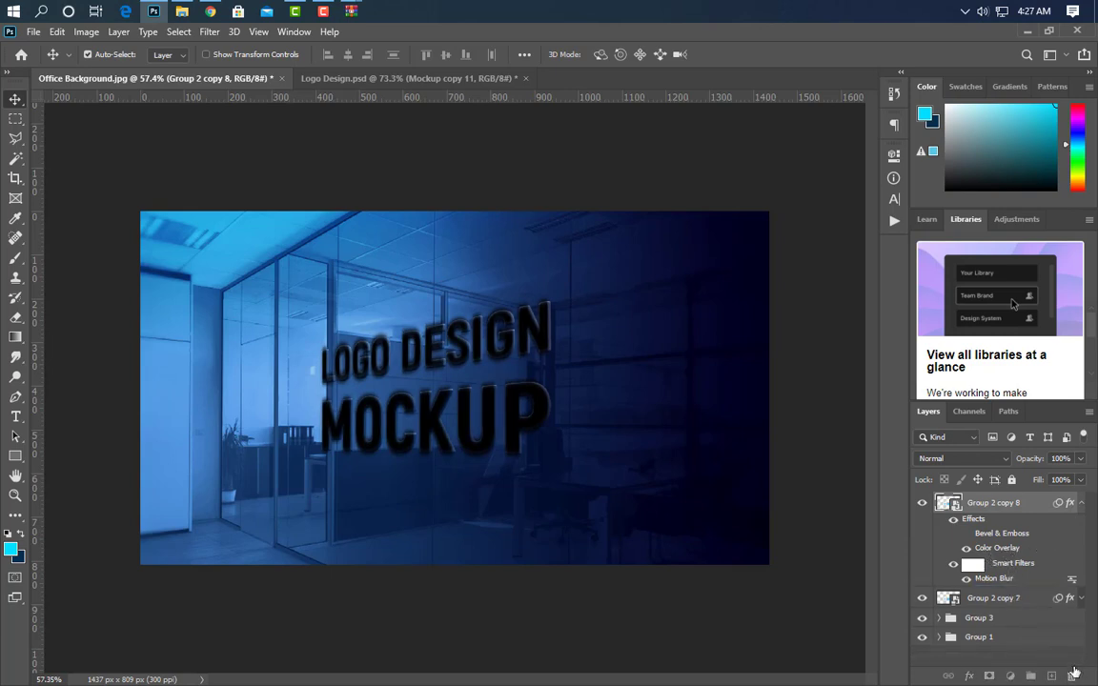
{"action": "left_click_drag", "start_coordinate": [1011, 547], "coordinate": [1071, 675]}
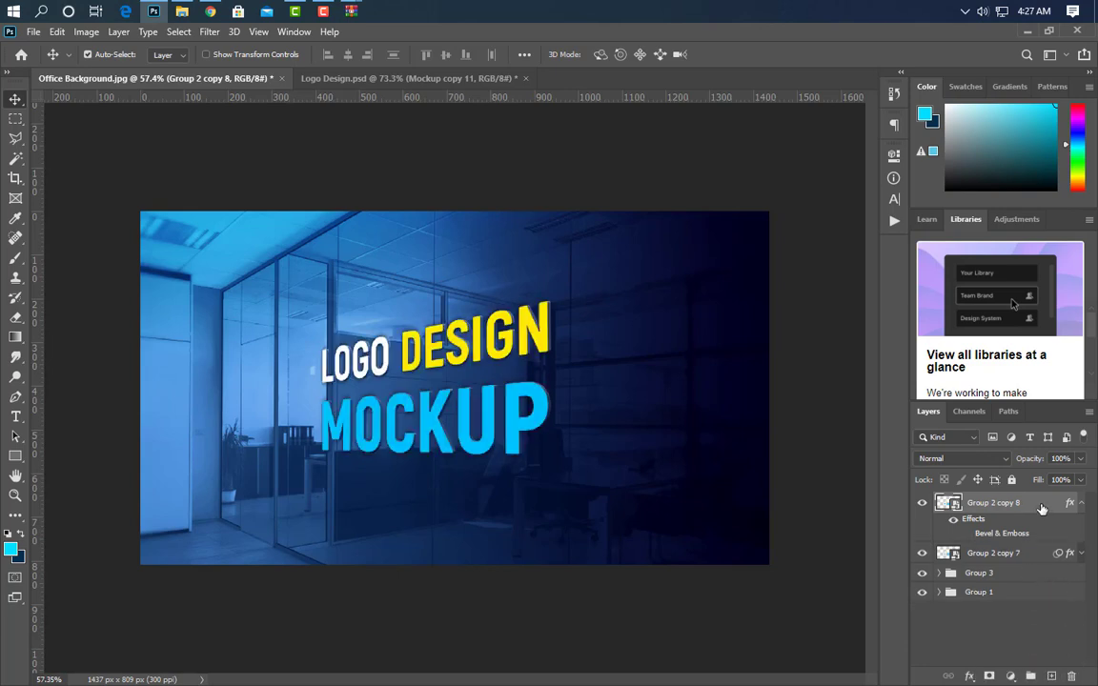
Turn Bevel & Emboss back on for Group 2 copy 8 and add a black Color Overlay at 46% opacity.
{"action": "left_click", "coordinate": [967, 535]}
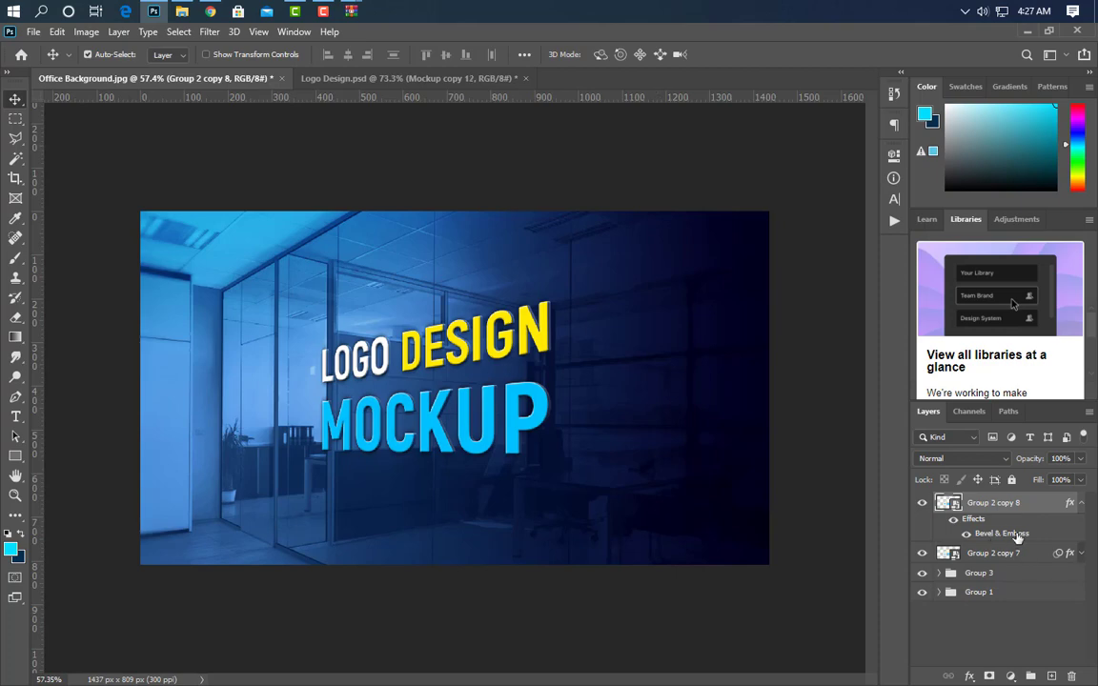
{"action": "double_click", "coordinate": [1018, 537]}
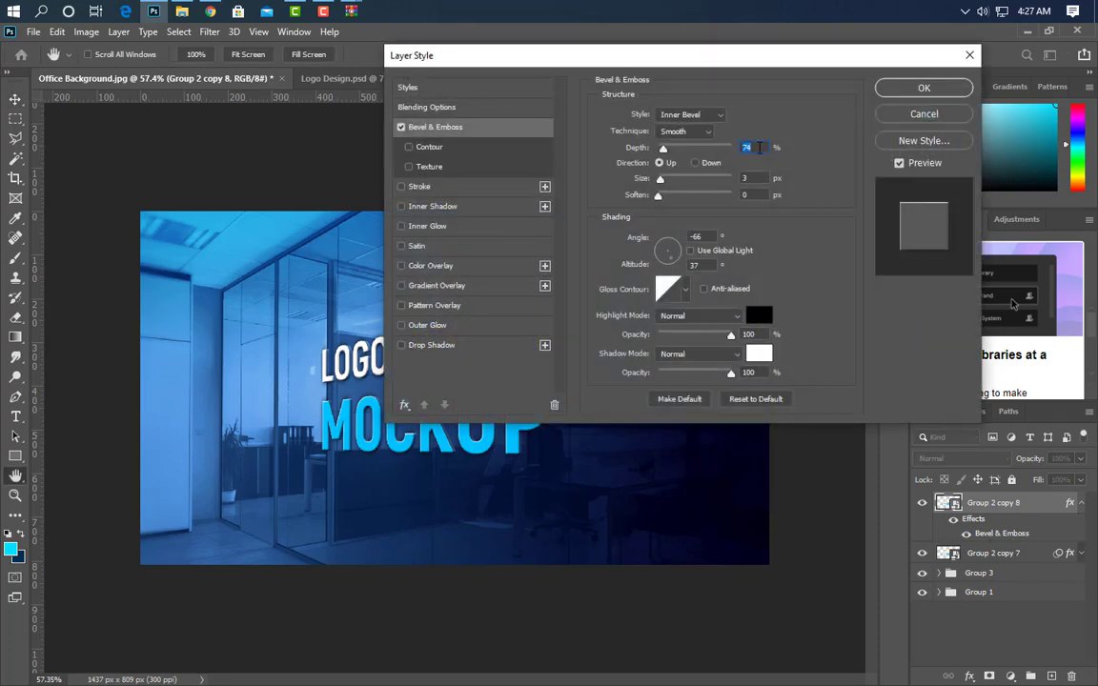
{"action": "key", "text": "Tab"}
{"action": "left_click", "coordinate": [431, 266]}
{"action": "double_click", "coordinate": [744, 135]}
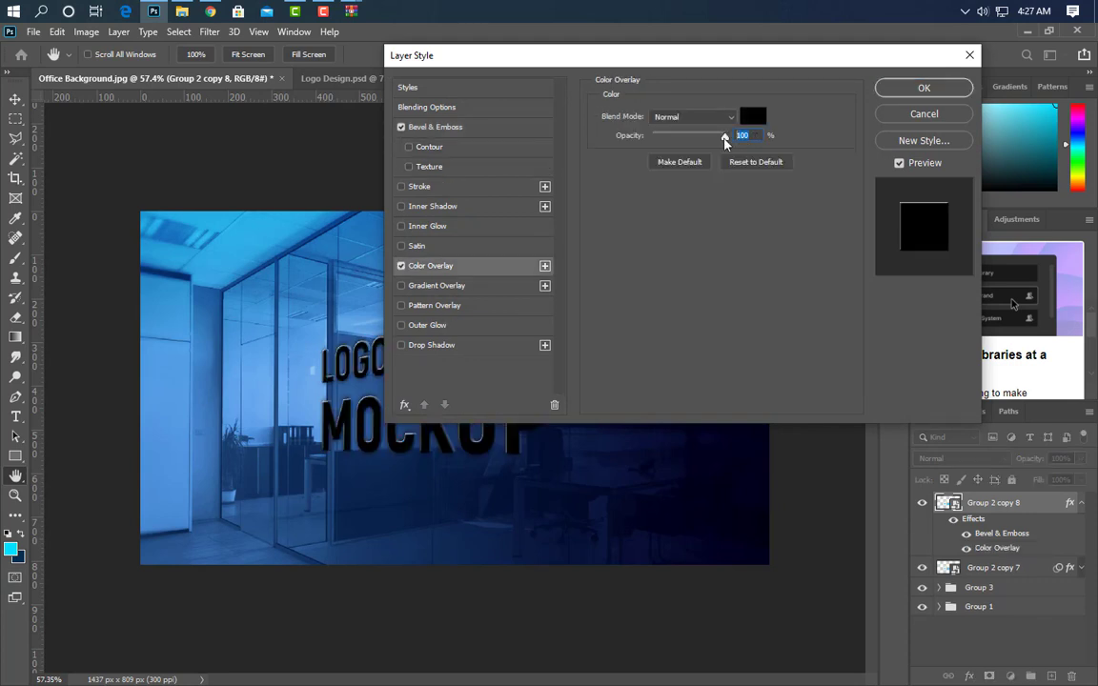
{"action": "type", "text": "46"}
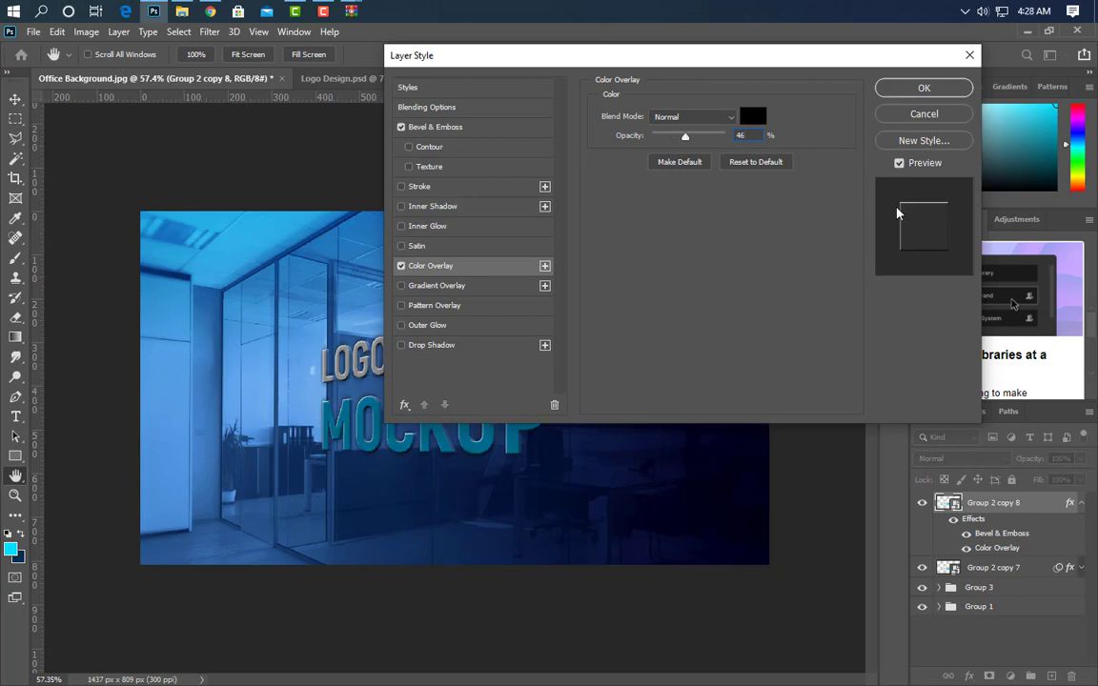
{"action": "left_click", "coordinate": [923, 88]}
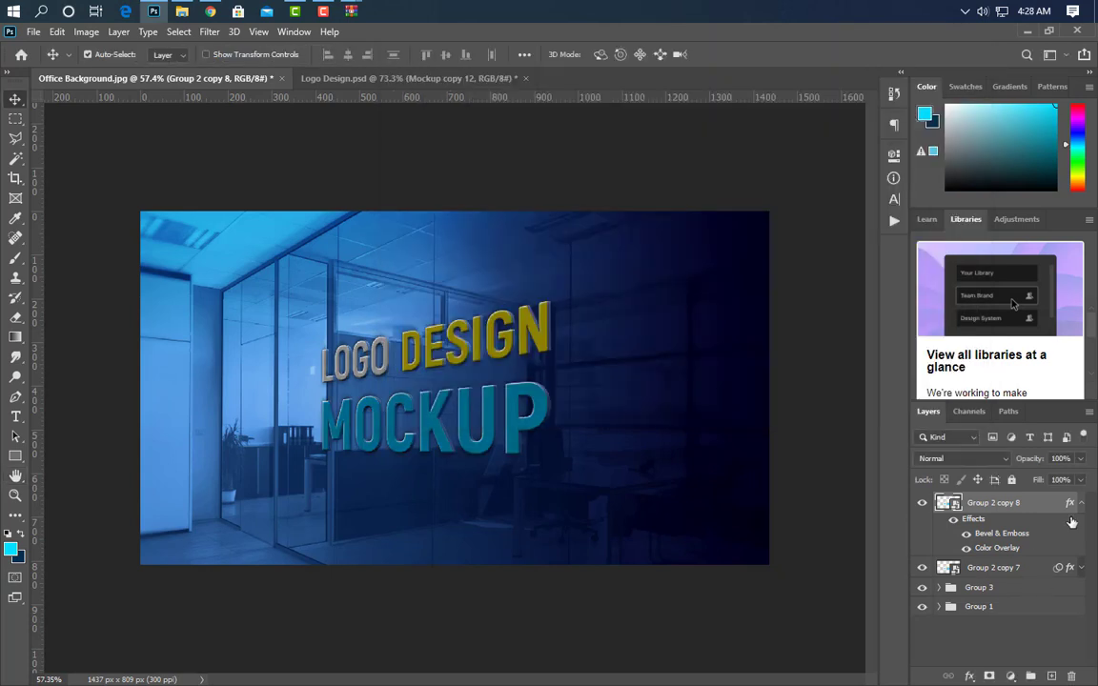
Duplicate the darkened Group 2 copy 8 four times, nudging each new copy slightly left to build the extruded depth.
{"action": "left_click", "coordinate": [1081, 504]}
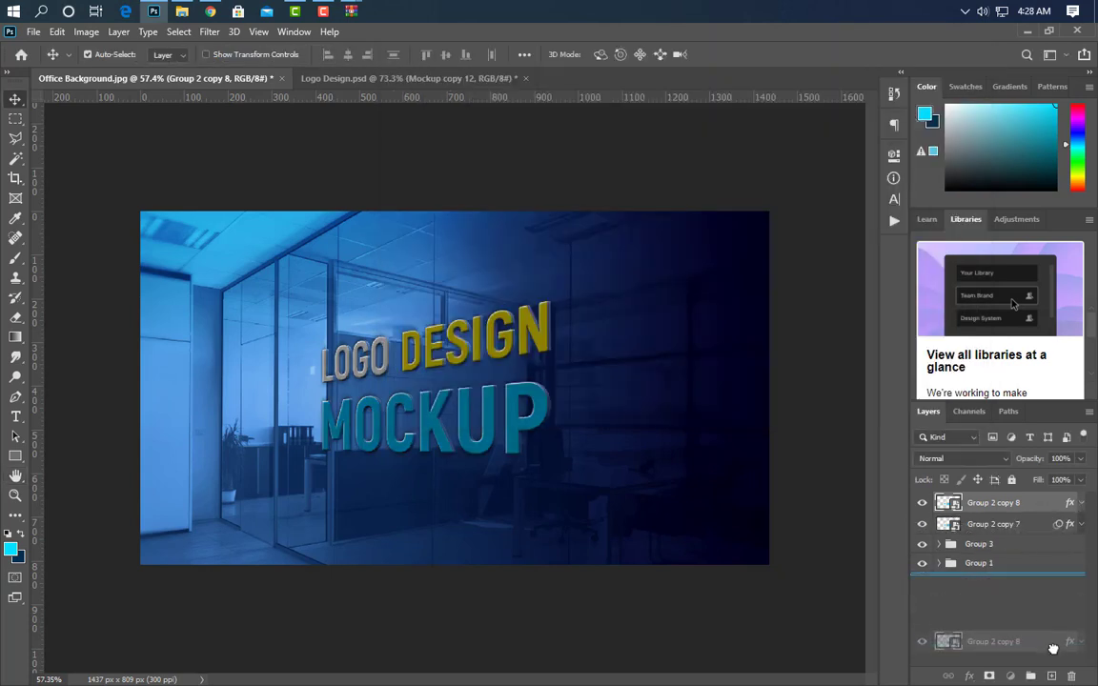
{"action": "key", "text": "alt+Left"}
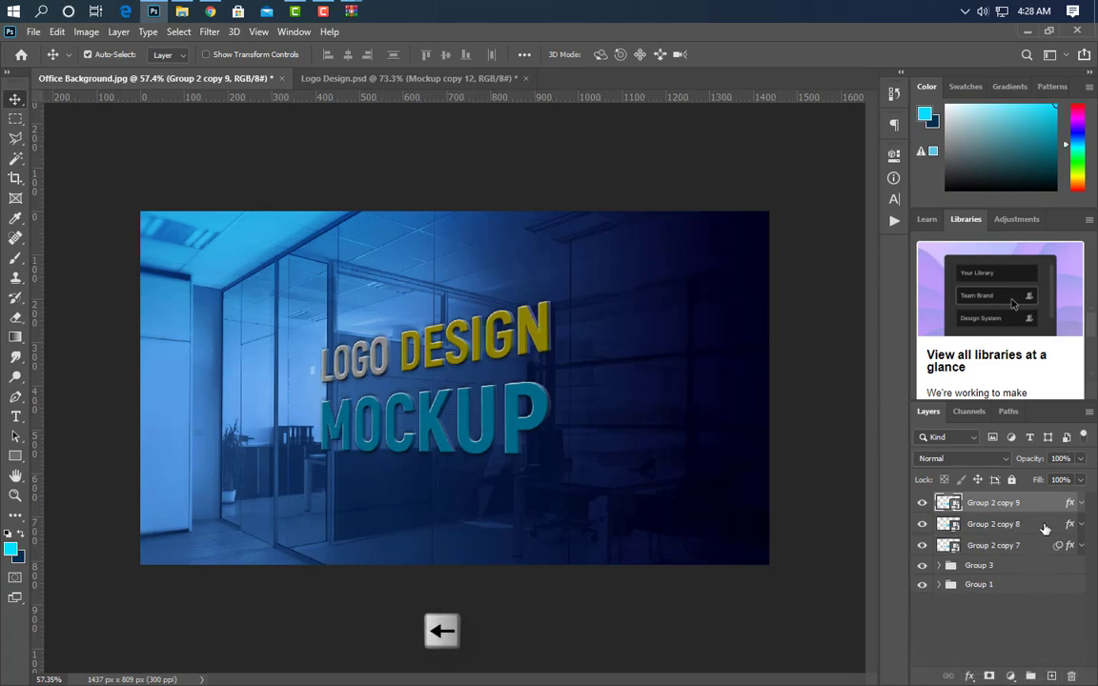
{"action": "left_click_drag", "start_coordinate": [996, 502], "coordinate": [1050, 676]}
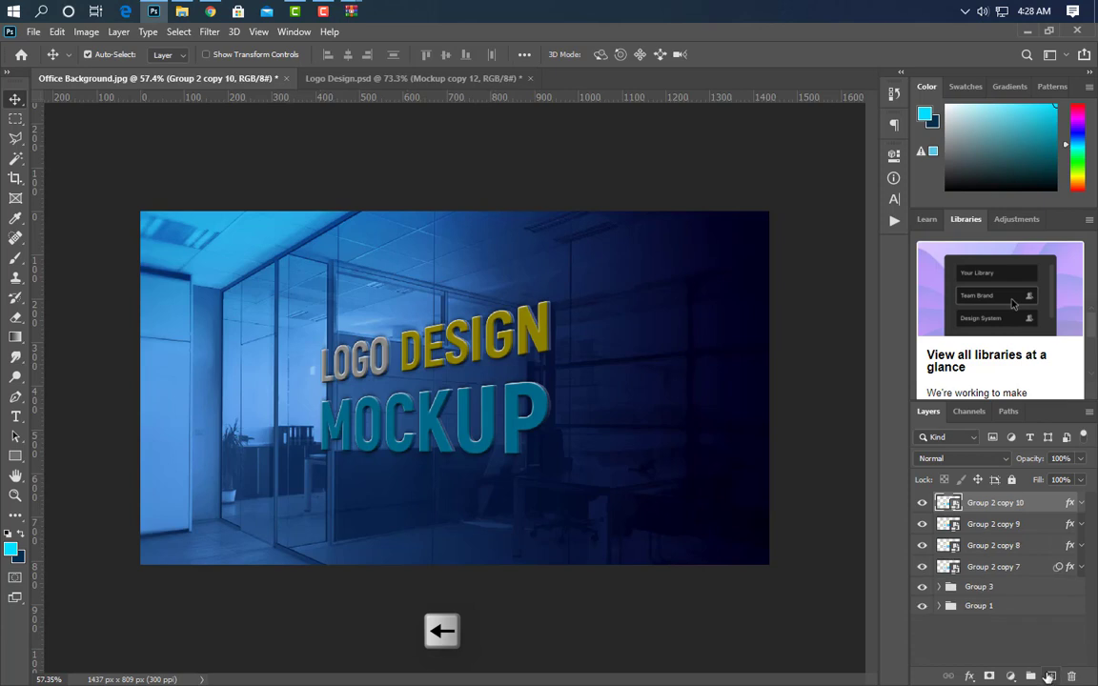
{"action": "left_click_drag", "start_coordinate": [1049, 514], "coordinate": [1052, 676]}
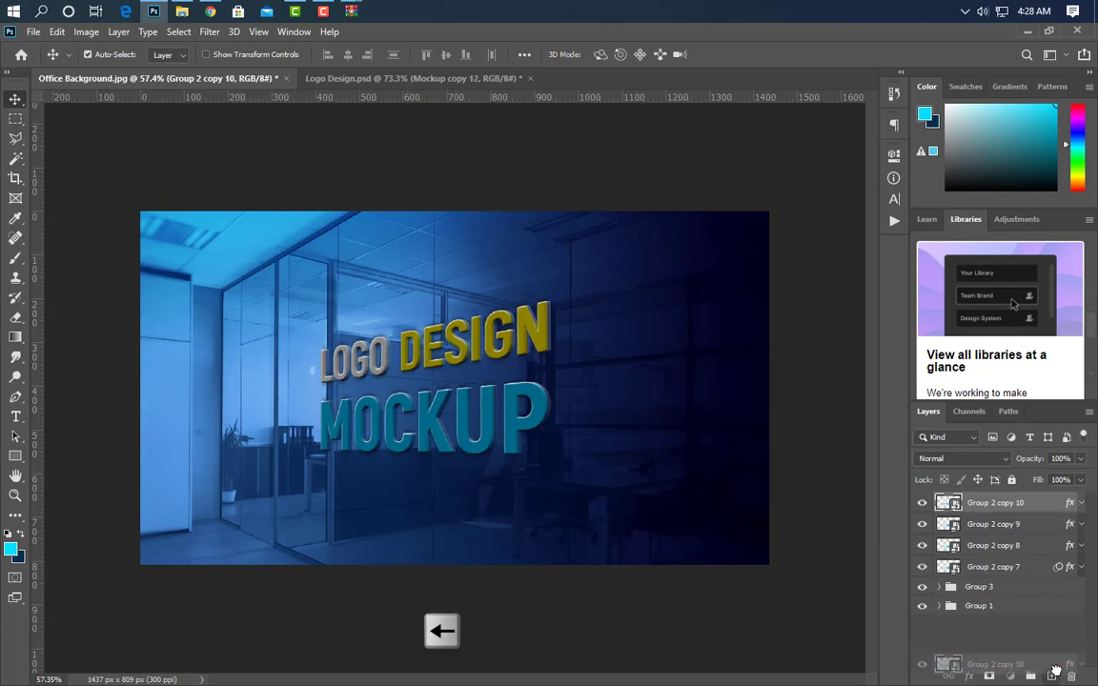
{"action": "left_click_drag", "start_coordinate": [1053, 503], "coordinate": [1050, 676]}
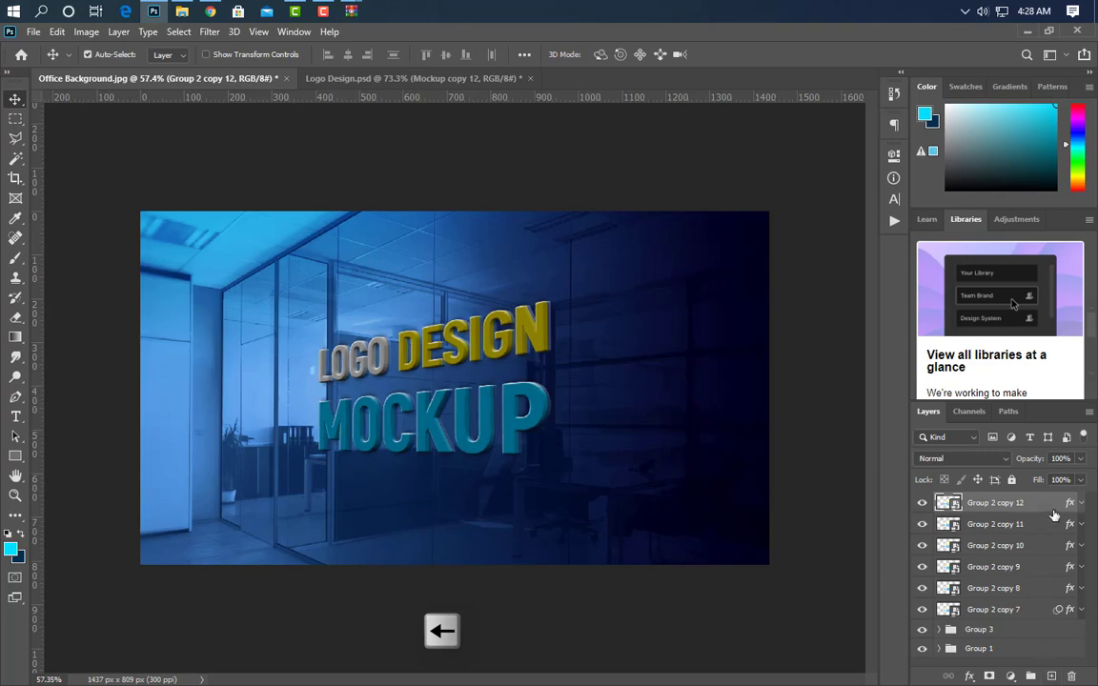
{"action": "left_click_drag", "start_coordinate": [1053, 515], "coordinate": [1050, 676]}
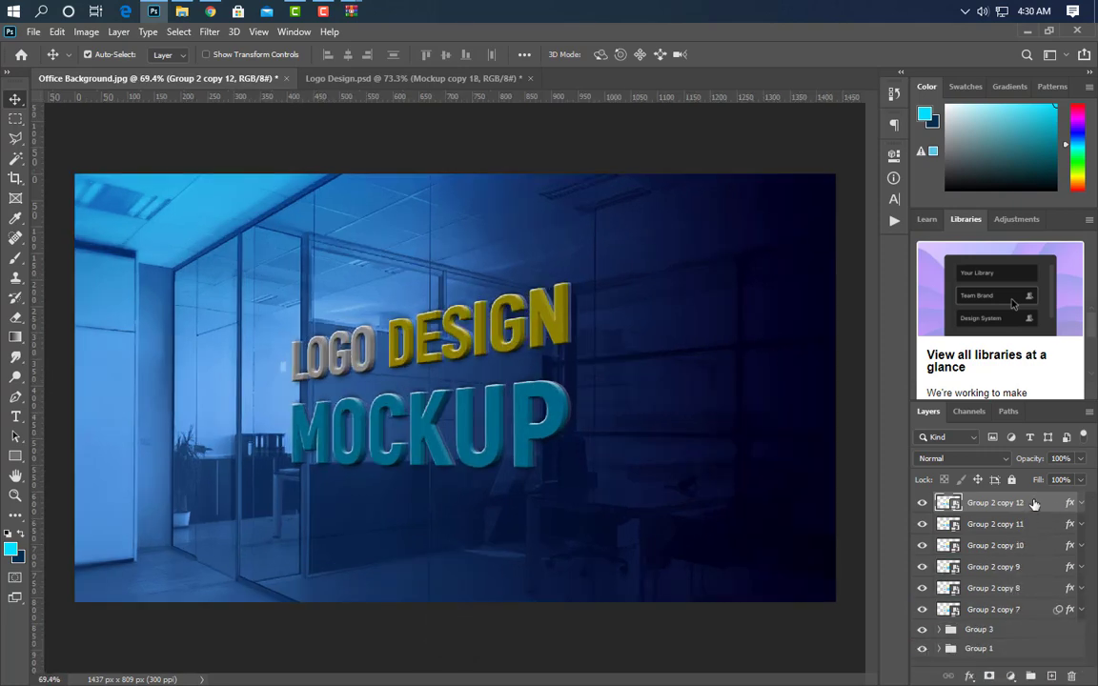
Duplicate Group 2 copy 12 in place with its default name to serve as the sign's front face.
{"action": "right_click", "coordinate": [1020, 503]}
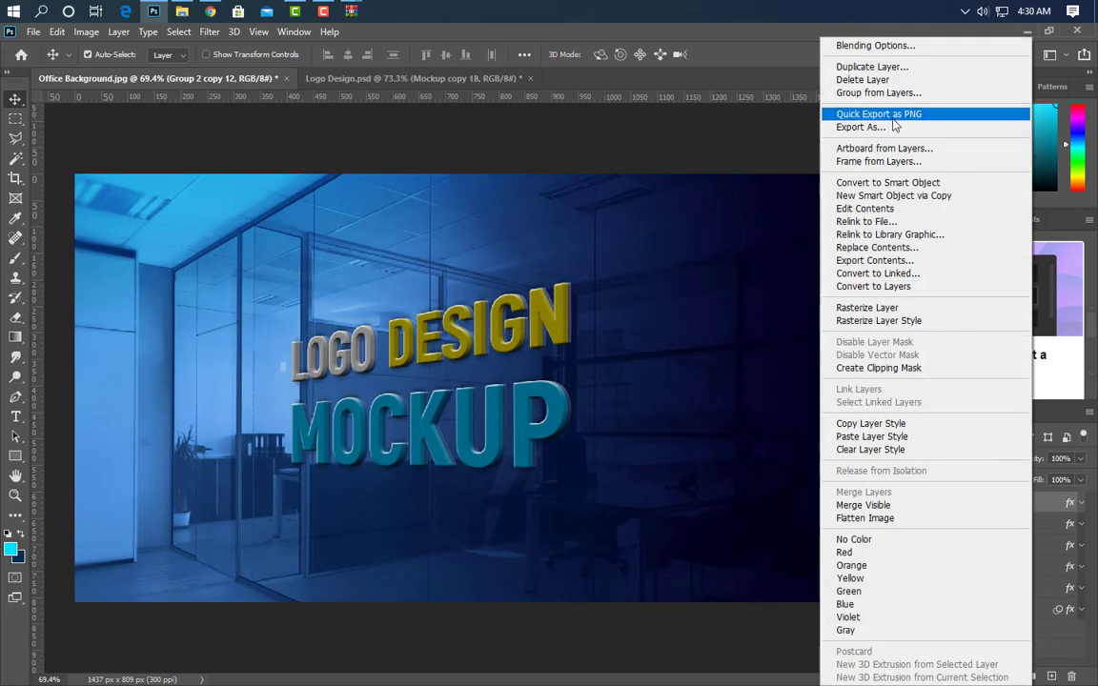
{"action": "left_click", "coordinate": [872, 66]}
{"action": "key", "text": "Return"}
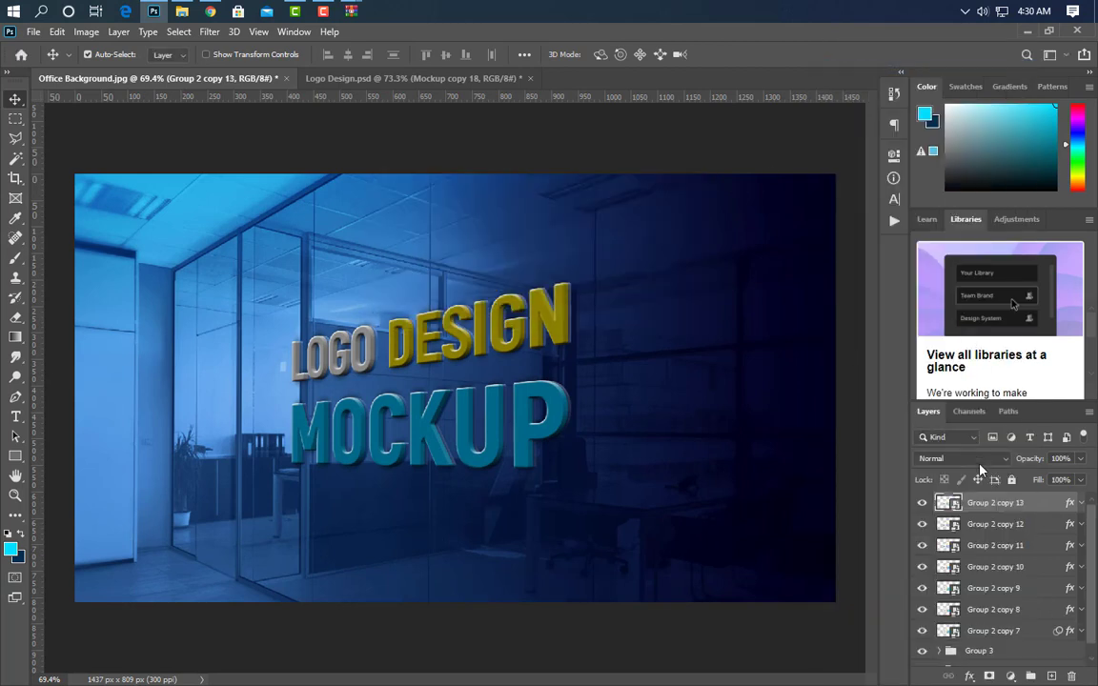
Gather the depth layers Group 2 copy 8 through Group 2 copy 12 into one group.
{"action": "left_click", "coordinate": [1037, 527]}
{"action": "left_click", "coordinate": [1038, 549], "text": "ctrl"}
{"action": "left_click", "coordinate": [1037, 571], "text": "ctrl"}
{"action": "left_click", "coordinate": [1038, 592], "text": "ctrl"}
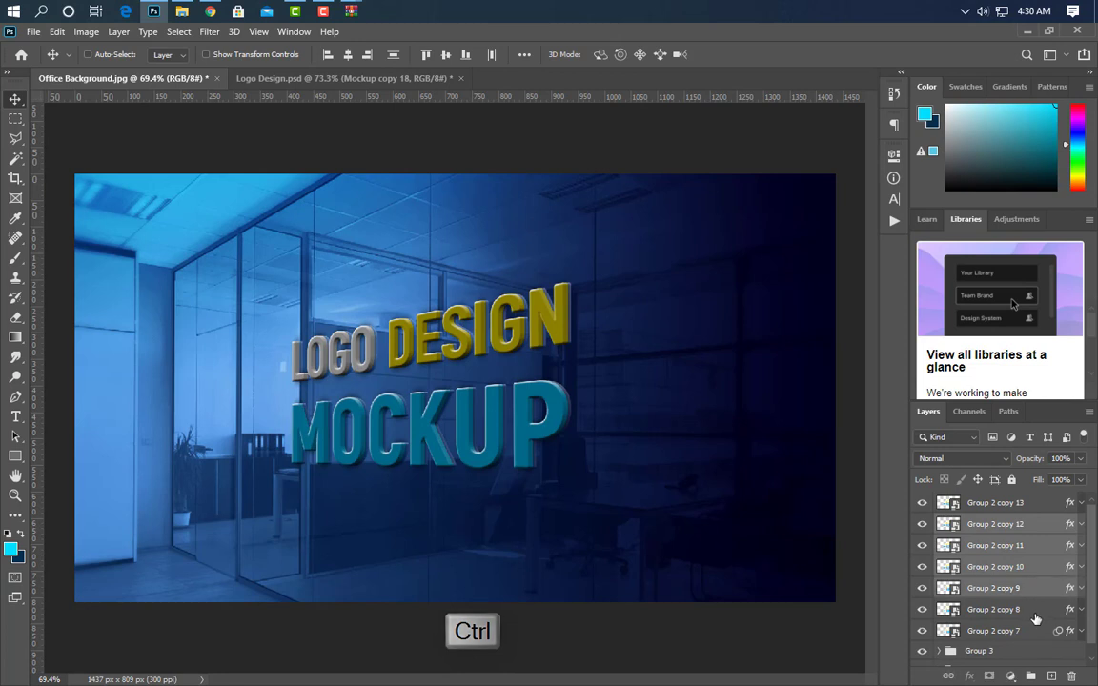
{"action": "left_click", "coordinate": [1037, 612], "text": "ctrl"}
{"action": "left_click", "coordinate": [1032, 677]}
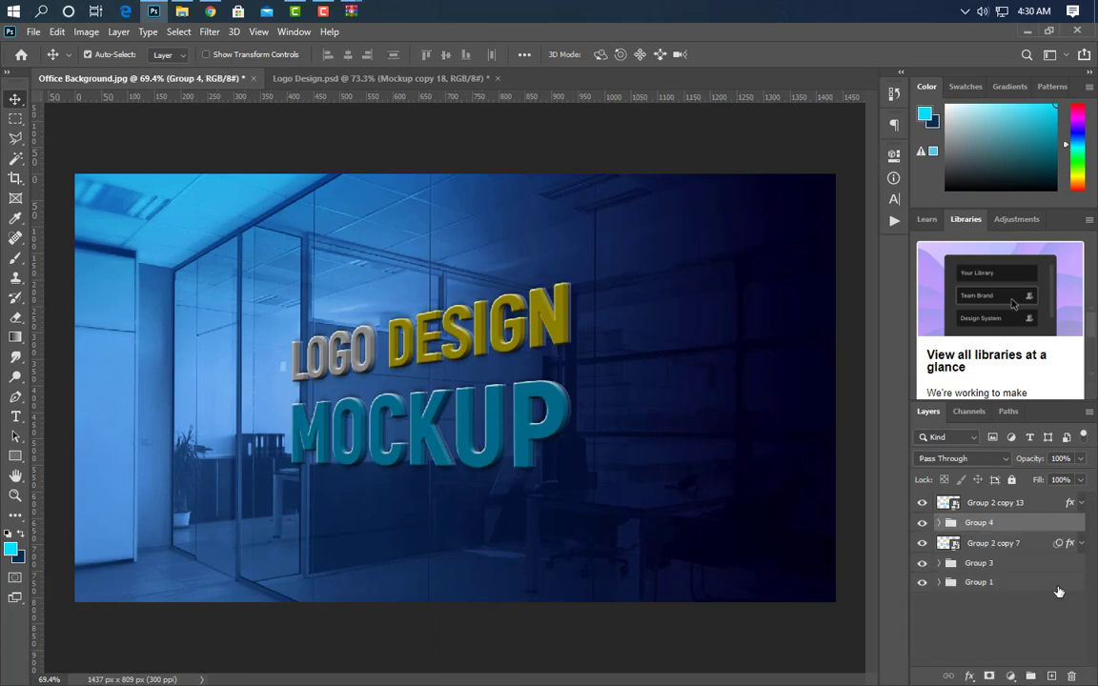
Delete the Color Overlay from Group 2 copy 13.
{"action": "left_click", "coordinate": [1074, 510]}
{"action": "left_click", "coordinate": [1082, 503]}
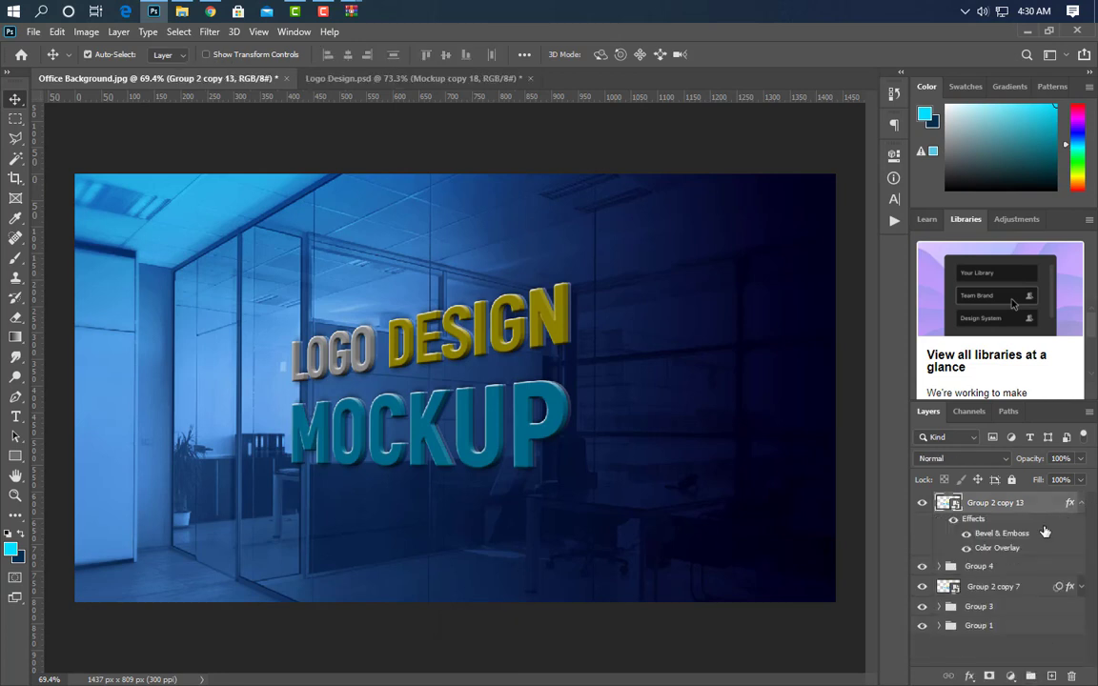
{"action": "left_click_drag", "start_coordinate": [982, 554], "coordinate": [1023, 570]}
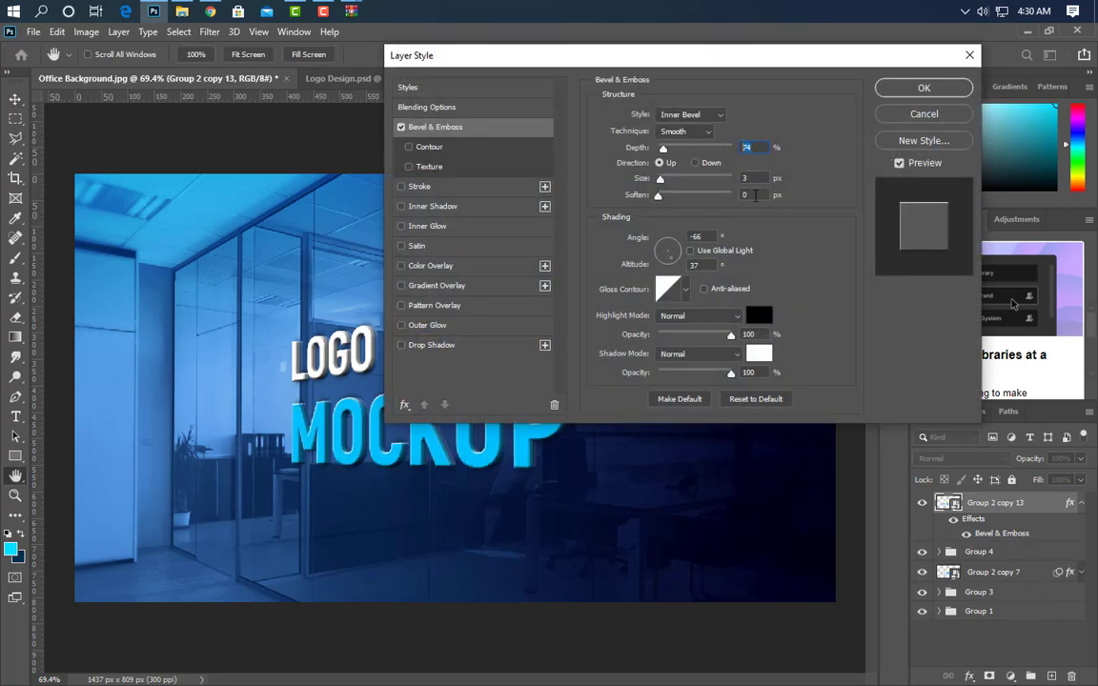
Set Group 2 copy 13's Bevel & Emboss size to 2 px and both its highlight and shadow opacity to 50%.
{"action": "key", "text": "Tab"}
{"action": "type", "text": "2"}
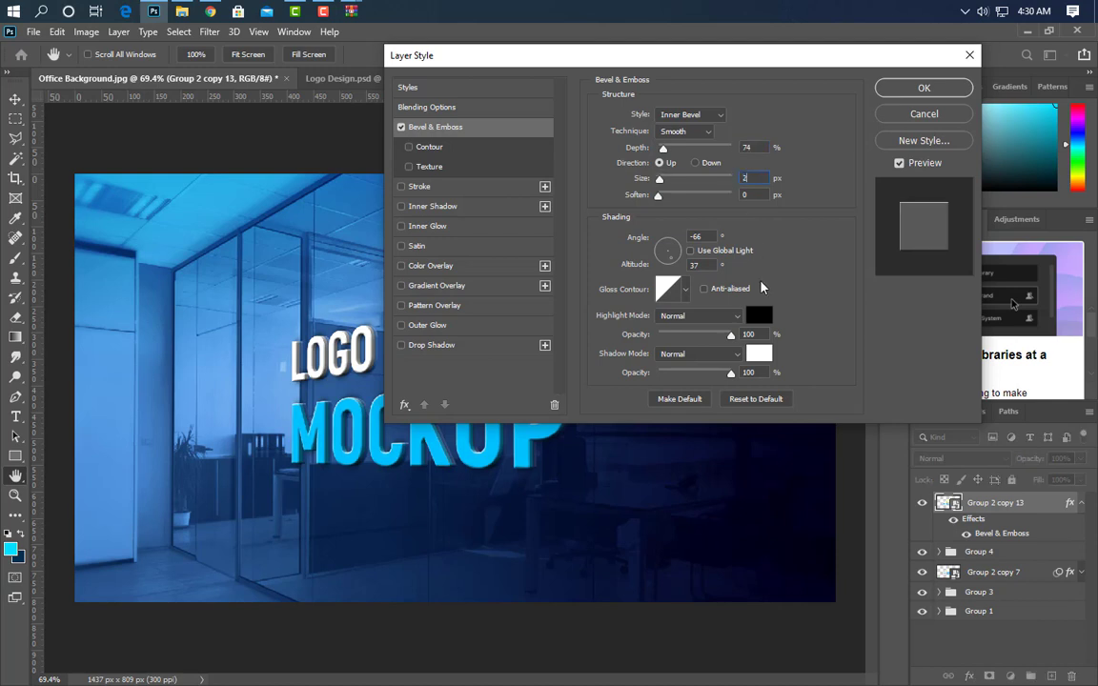
{"action": "double_click", "coordinate": [751, 335]}
{"action": "type", "text": "50"}
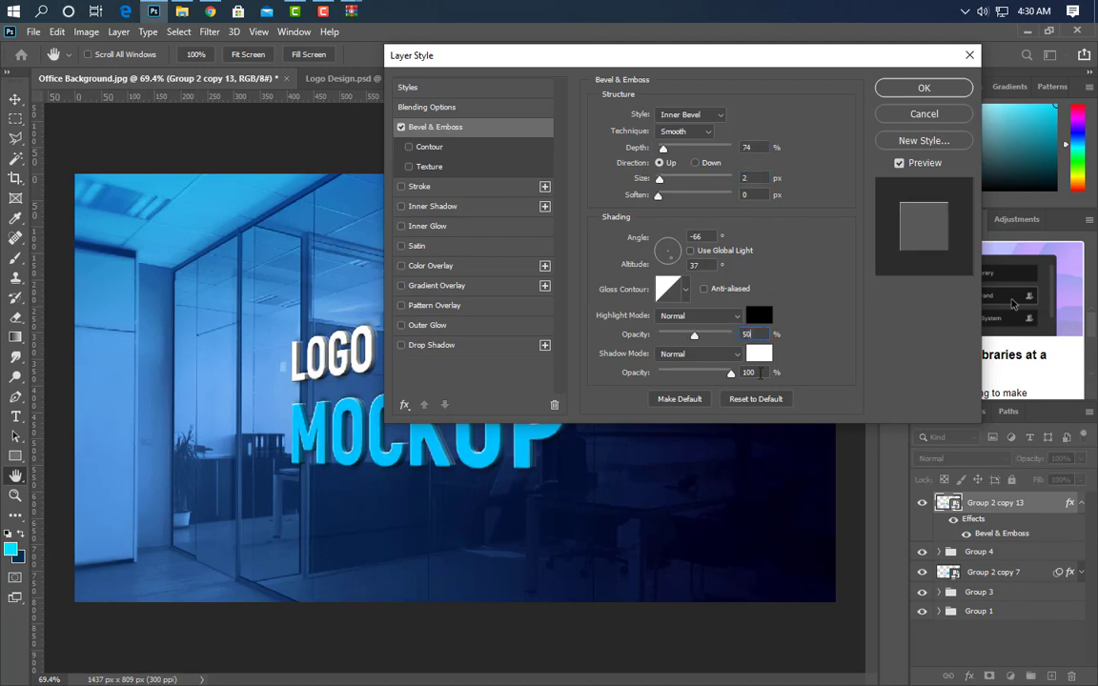
{"action": "double_click", "coordinate": [751, 373]}
{"action": "type", "text": "50"}
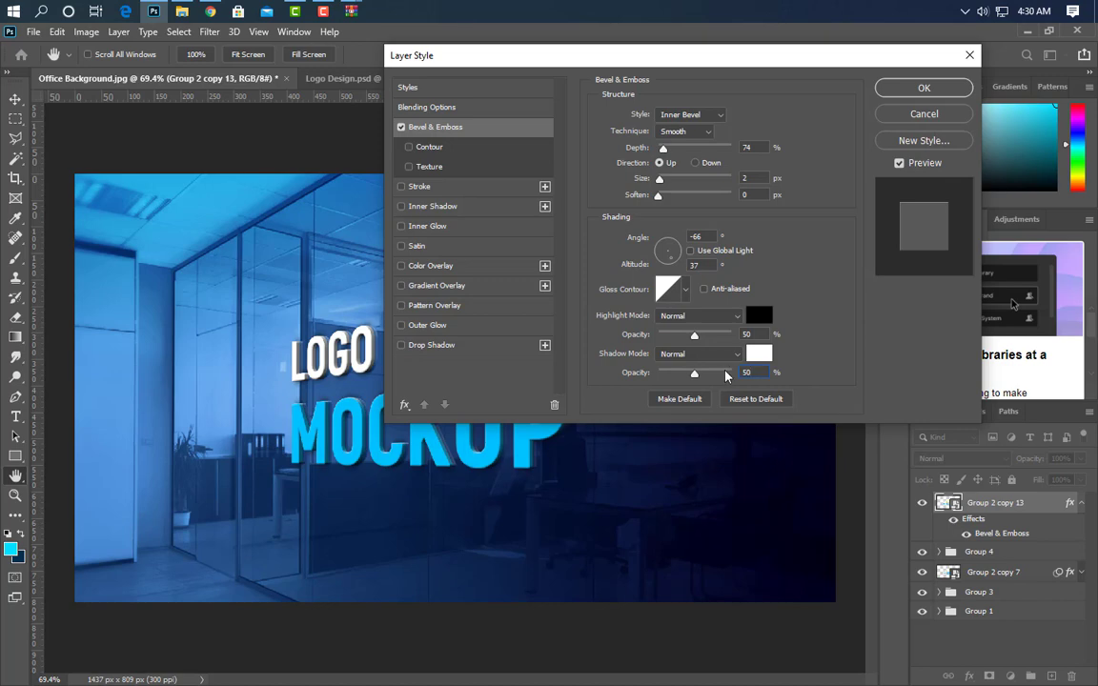
{"action": "left_click", "coordinate": [917, 90]}
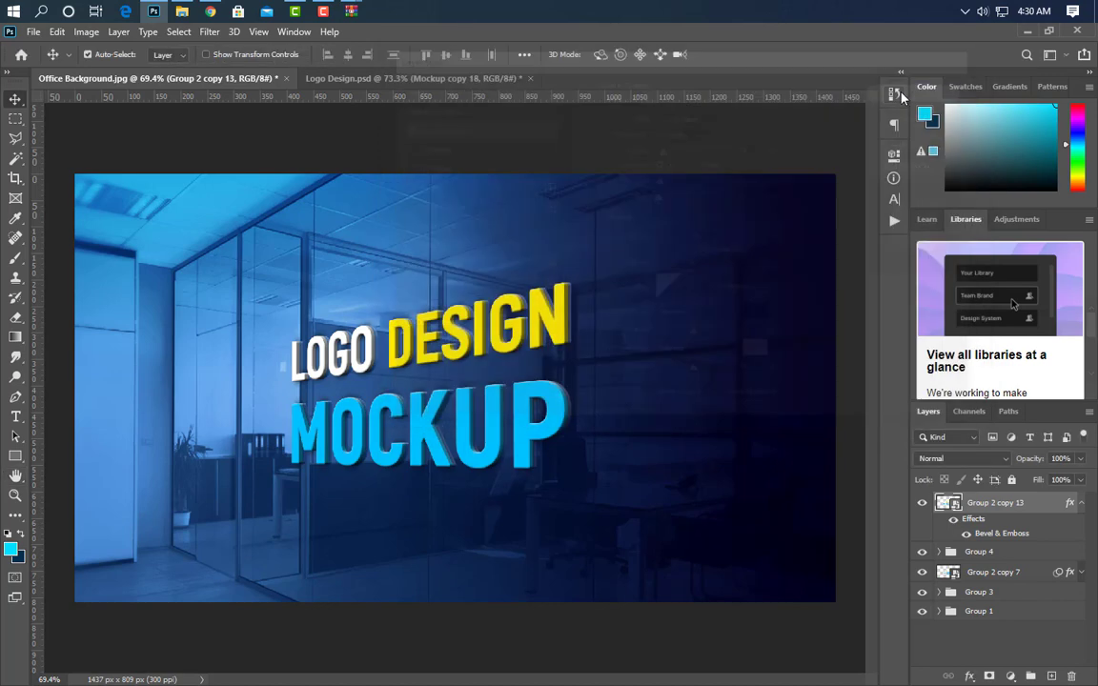
Duplicate Group 2 copy 13, nudge the duplicate slightly left, and collapse the effect lists of both layers.
{"action": "left_click_drag", "start_coordinate": [1056, 512], "coordinate": [1052, 676]}
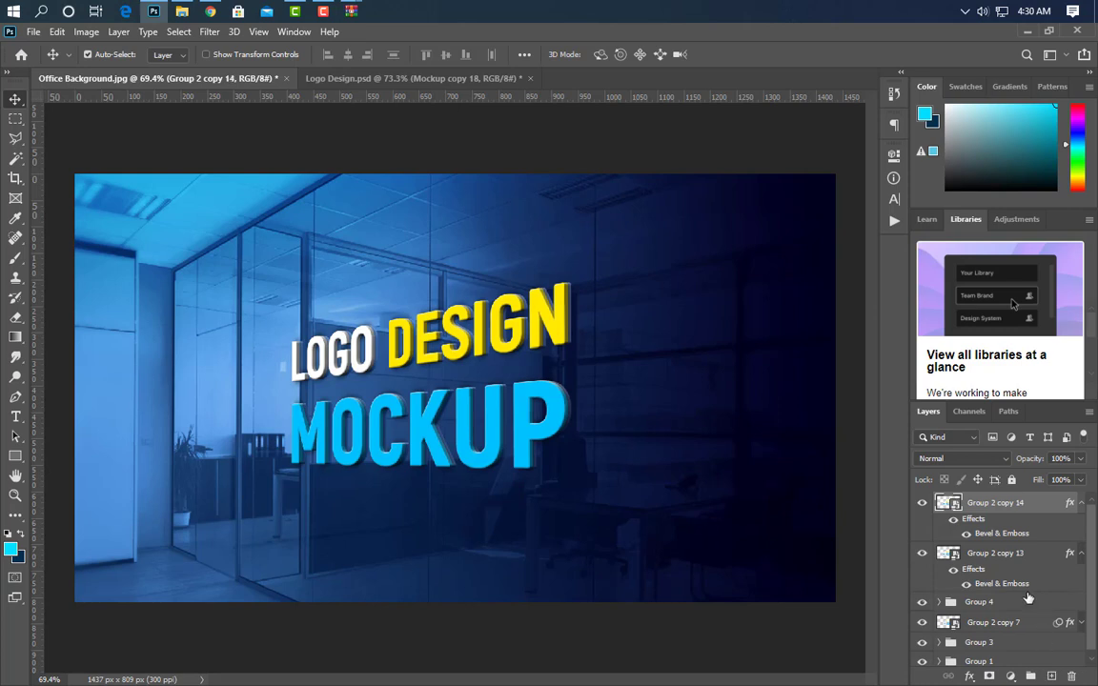
{"action": "key", "text": "Left"}
{"action": "key", "text": "Left"}
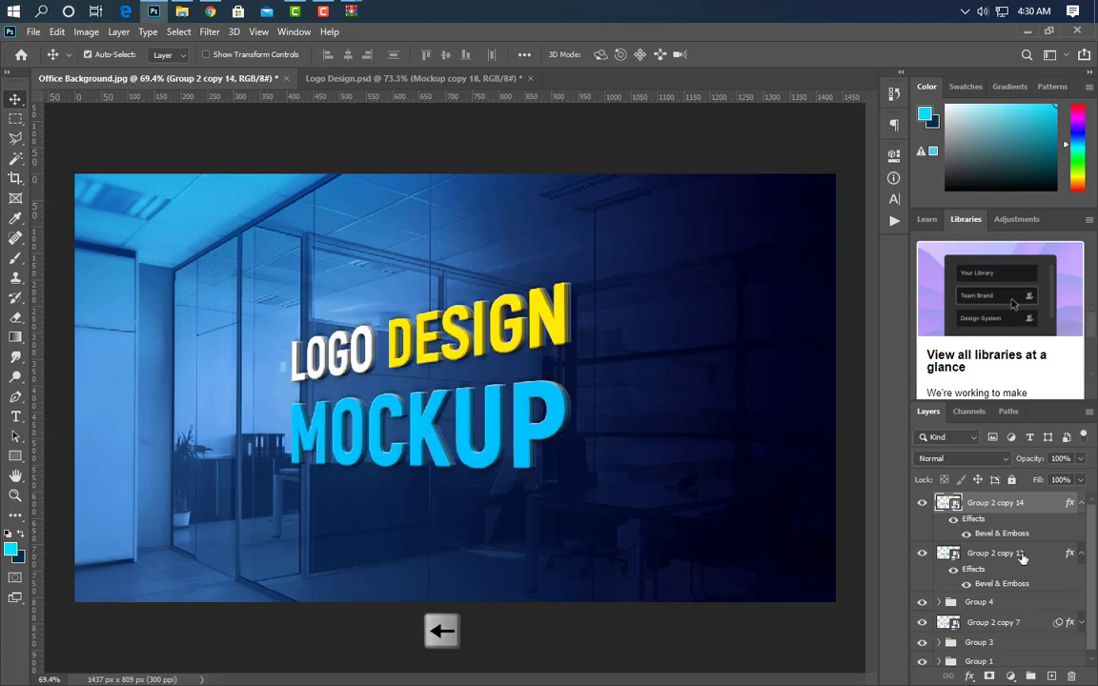
{"action": "left_click", "coordinate": [1082, 504]}
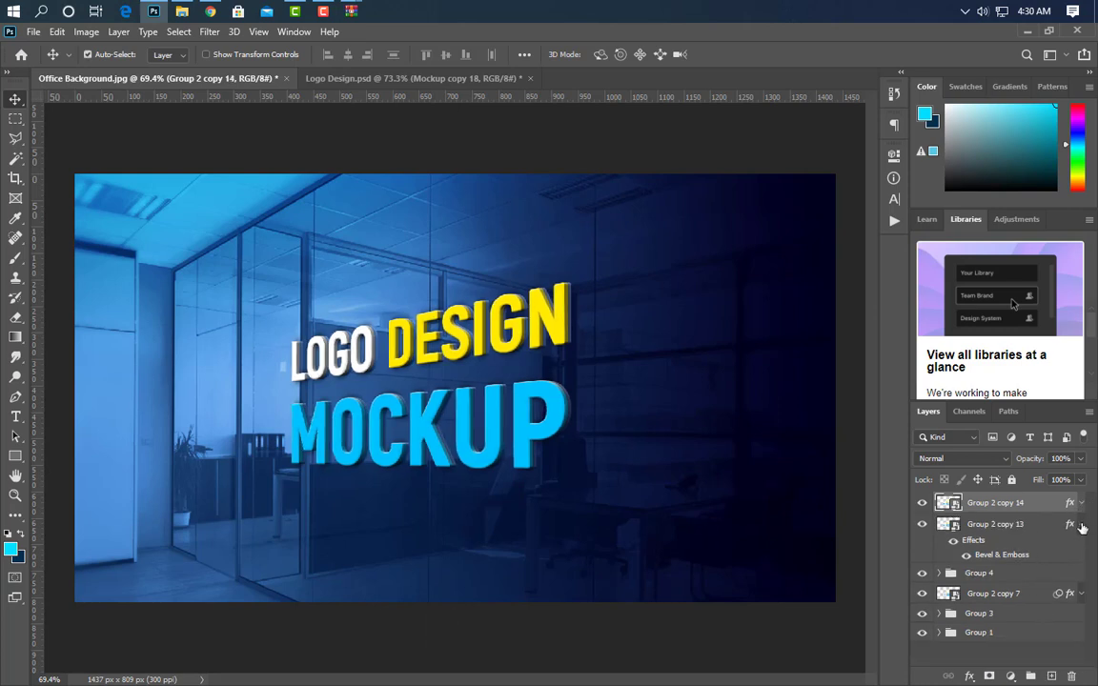
{"action": "left_click", "coordinate": [1082, 528]}
Duplicate the original office photo, Layer 0 in Group 1, and move the duplicate to the top of the layer stack.
{"action": "left_click", "coordinate": [940, 604]}
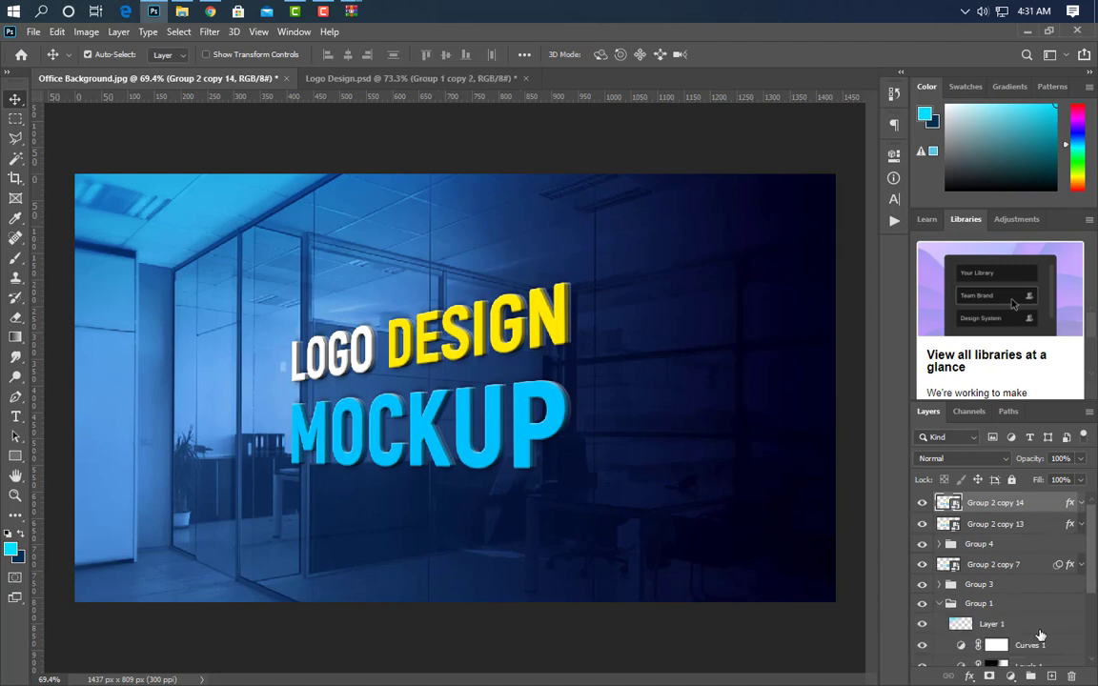
{"action": "scroll", "coordinate": [1015, 636], "scroll_direction": "down", "scroll_amount": 3}
{"action": "left_click", "coordinate": [1036, 658]}
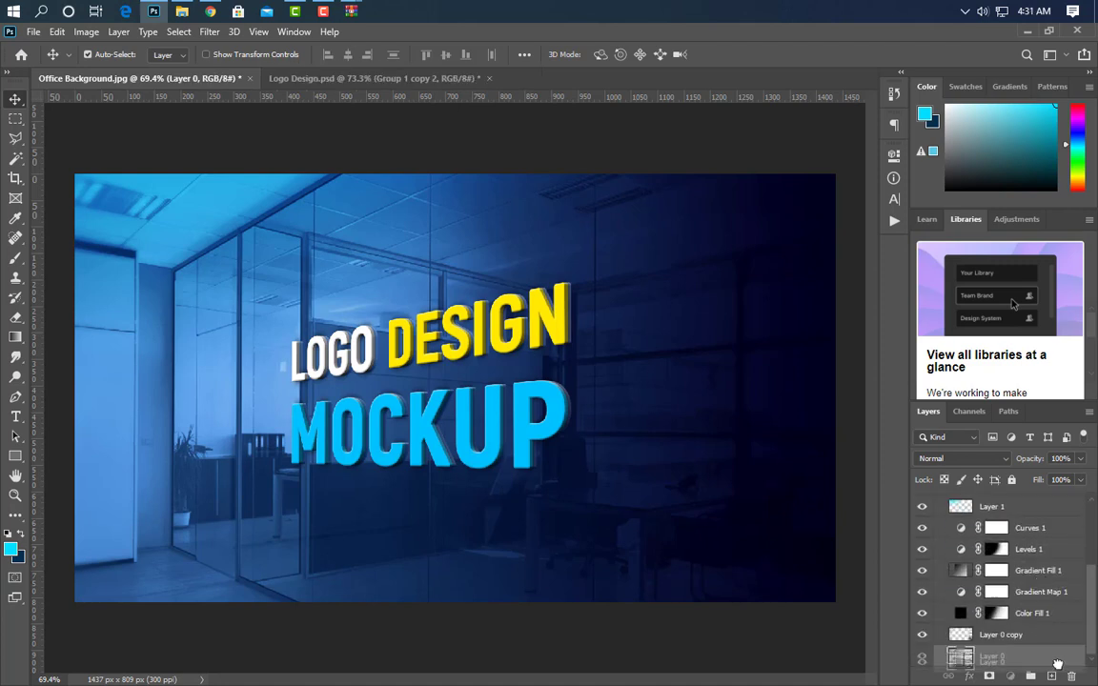
{"action": "key", "text": "ctrl+j"}
{"action": "left_click_drag", "start_coordinate": [1048, 660], "coordinate": [1040, 458]}
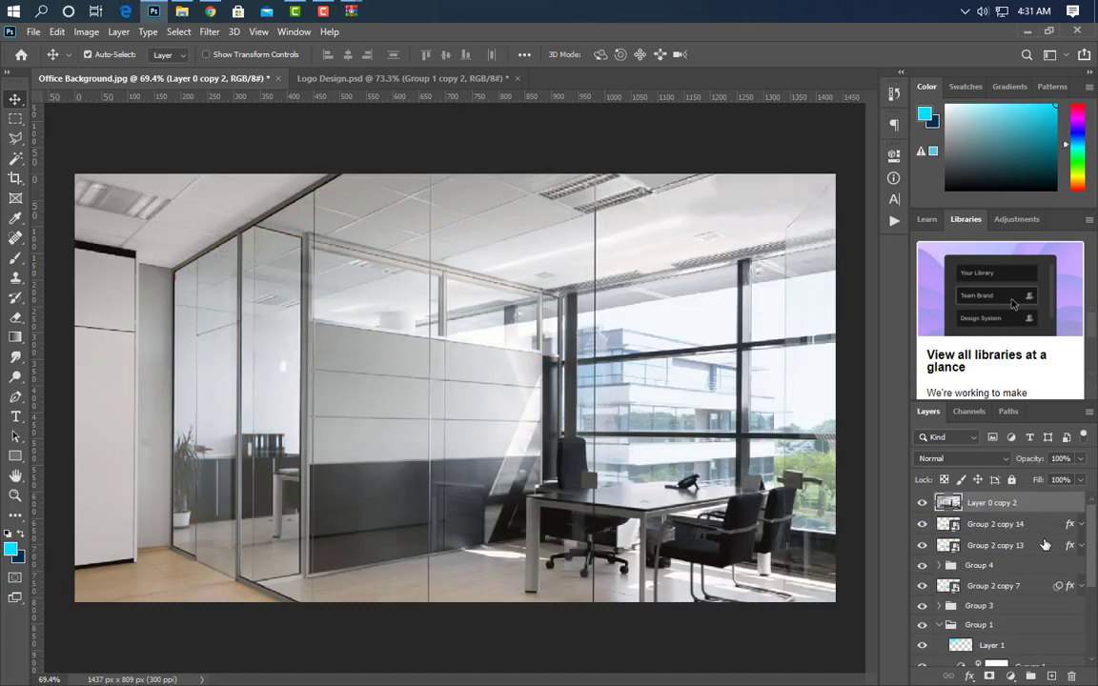
Collapse Group 1 and clip the office photo copy to the text layer Group 2 copy 14.
{"action": "left_click", "coordinate": [938, 626]}
{"action": "right_click", "coordinate": [1049, 510]}
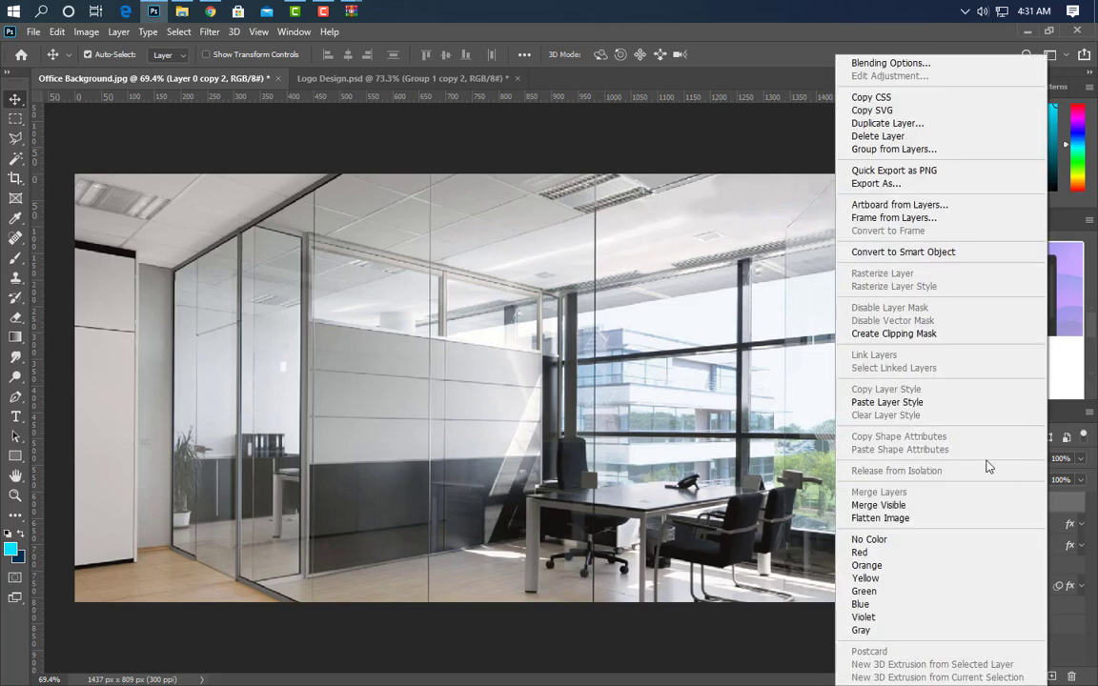
{"action": "left_click", "coordinate": [829, 324]}
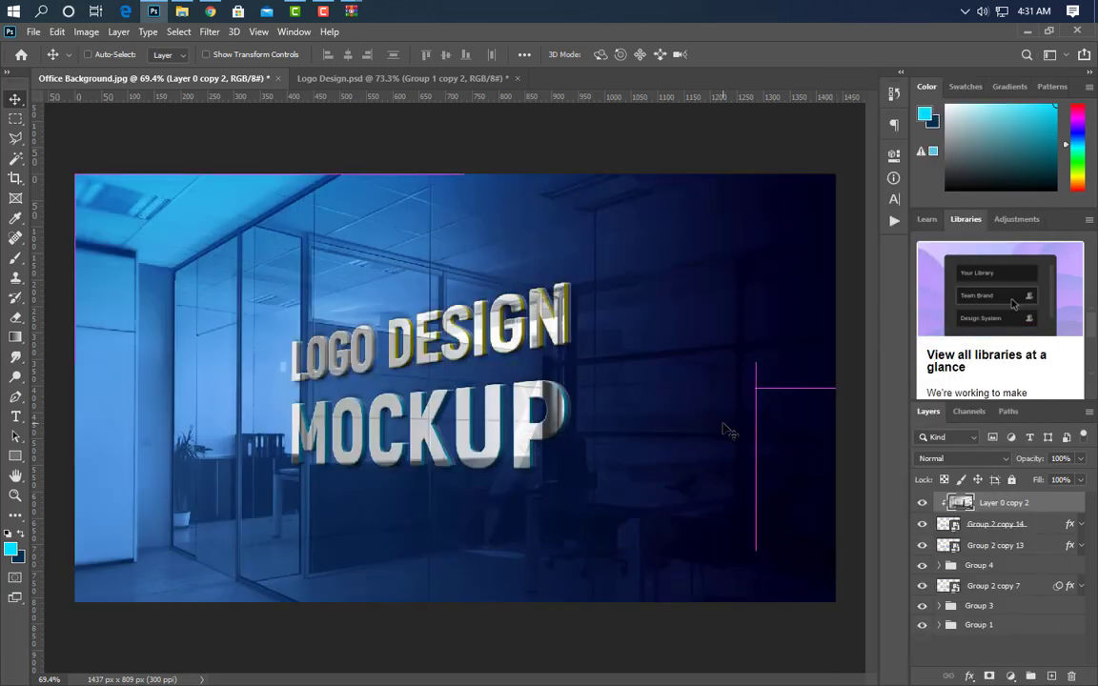
Scale down the clipped office photo from both sides so more of the room is reflected within the lettering.
{"action": "key", "text": "ctrl+t"}
{"action": "left_click_drag", "start_coordinate": [834, 390], "coordinate": [697, 388]}
{"action": "left_click_drag", "start_coordinate": [73, 388], "coordinate": [220, 392]}
{"action": "left_click", "coordinate": [755, 55]}
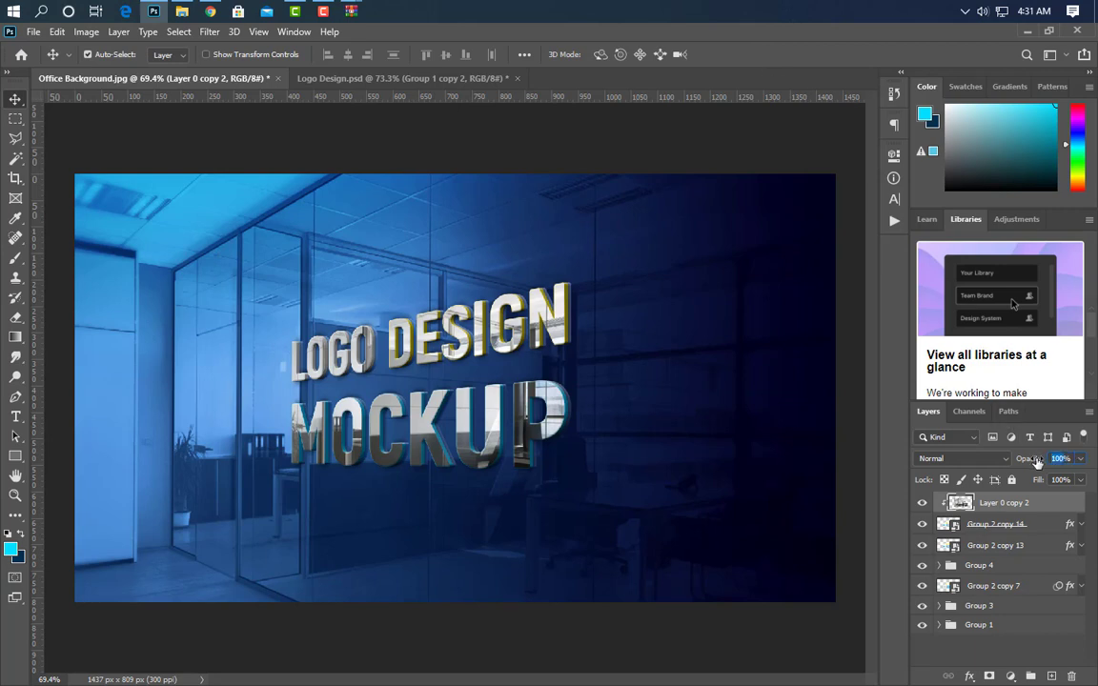
Set the clipped photo layer, Layer 0 copy 2, to 50% opacity and Screen blend mode.
{"action": "left_click_drag", "start_coordinate": [1037, 462], "coordinate": [987, 459]}
{"action": "left_click", "coordinate": [987, 459]}
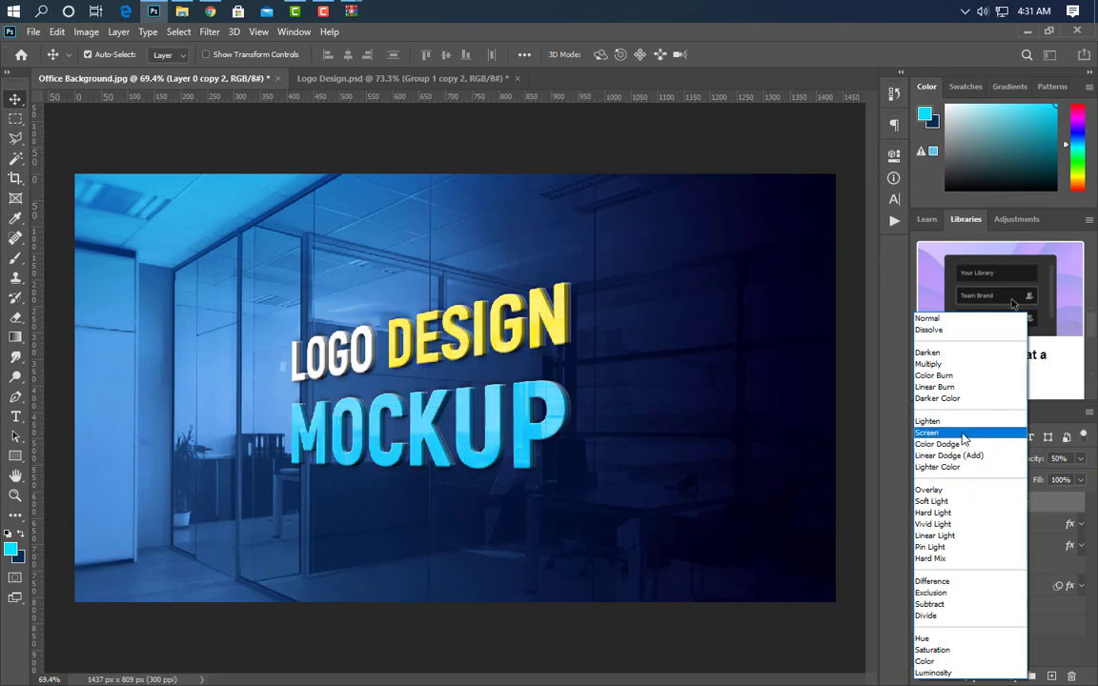
{"action": "left_click", "coordinate": [964, 438]}
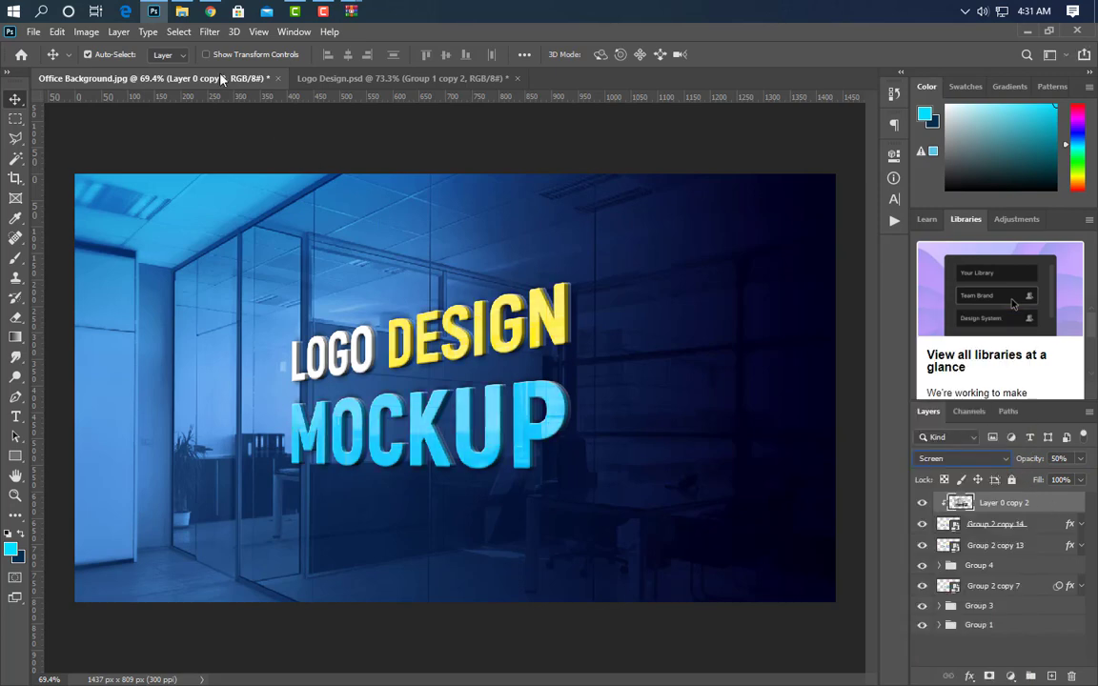
Apply a Gaussian Blur with a 2-pixel radius to the clipped photo reflection.
{"action": "left_click", "coordinate": [209, 32]}
{"action": "mouse_move", "coordinate": [295, 202]}
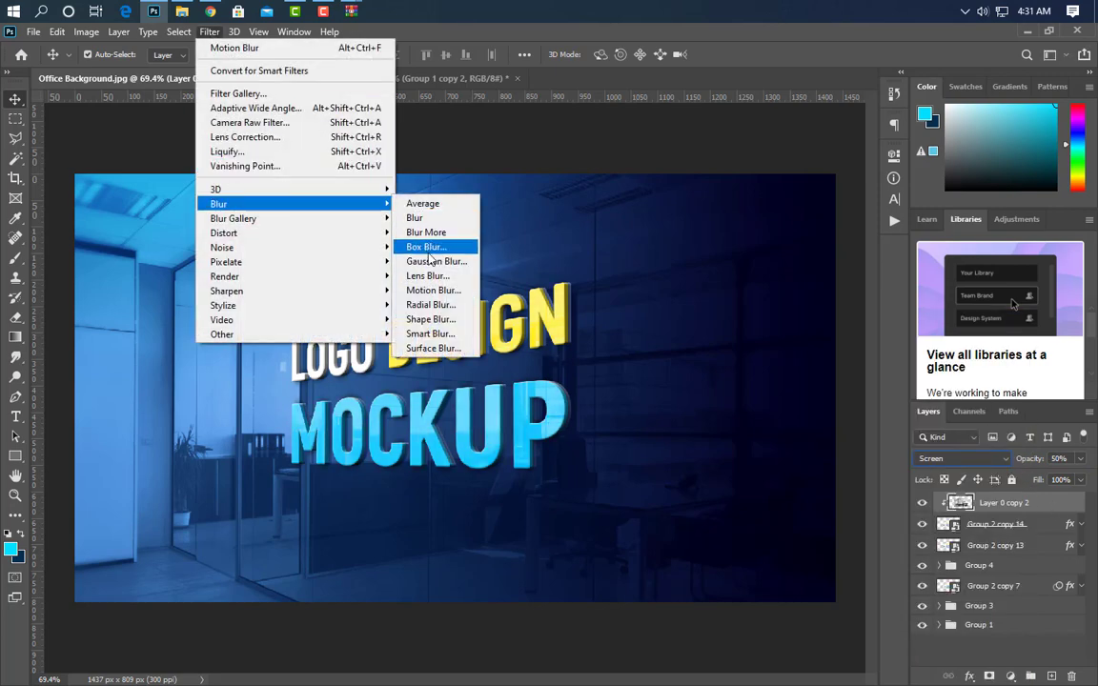
{"action": "left_click", "coordinate": [431, 261]}
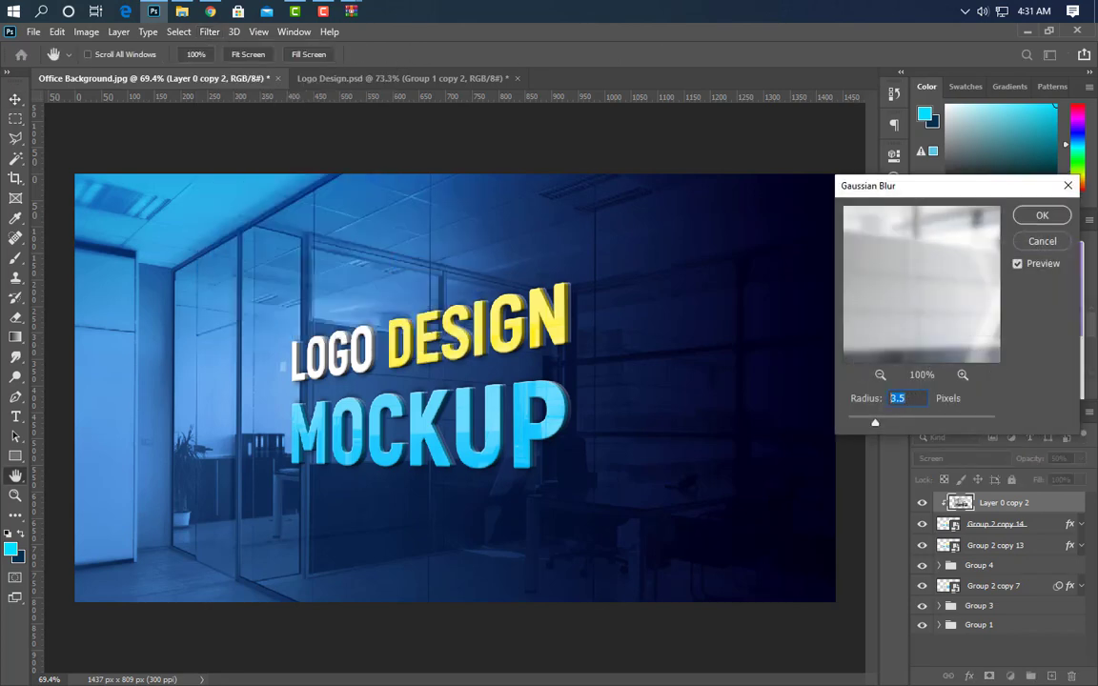
{"action": "type", "text": "2"}
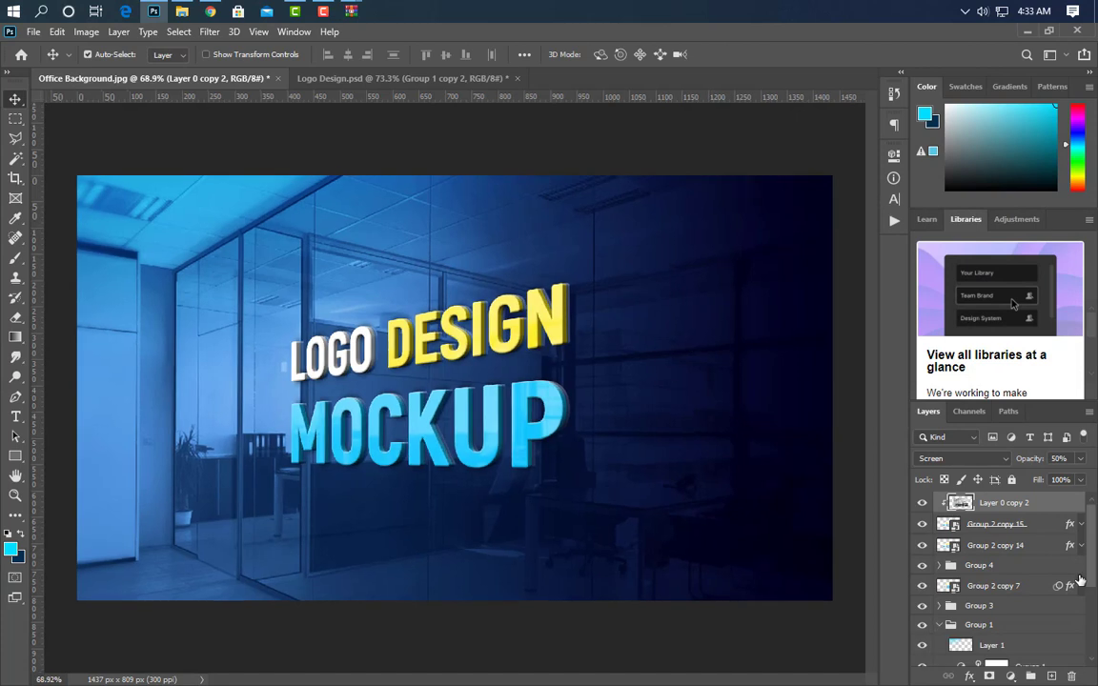
Duplicate text layer Group 2 copy 14 to the top of the stack, and group the clipped photo with Group 2 copy 15 and copy 14.
{"action": "left_click_drag", "start_coordinate": [1041, 557], "coordinate": [1054, 675]}
{"action": "left_click_drag", "start_coordinate": [1042, 551], "coordinate": [1033, 495]}
{"action": "left_click", "coordinate": [1033, 528]}
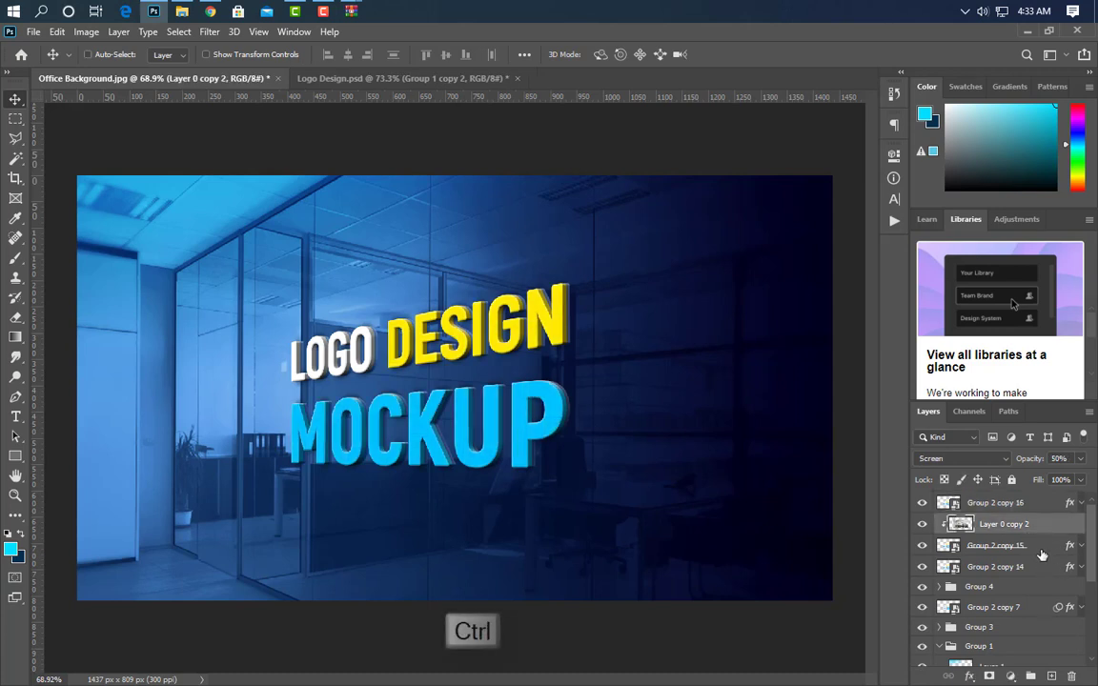
{"action": "left_click", "coordinate": [1043, 552], "text": "ctrl"}
{"action": "left_click", "coordinate": [1043, 572], "text": "ctrl"}
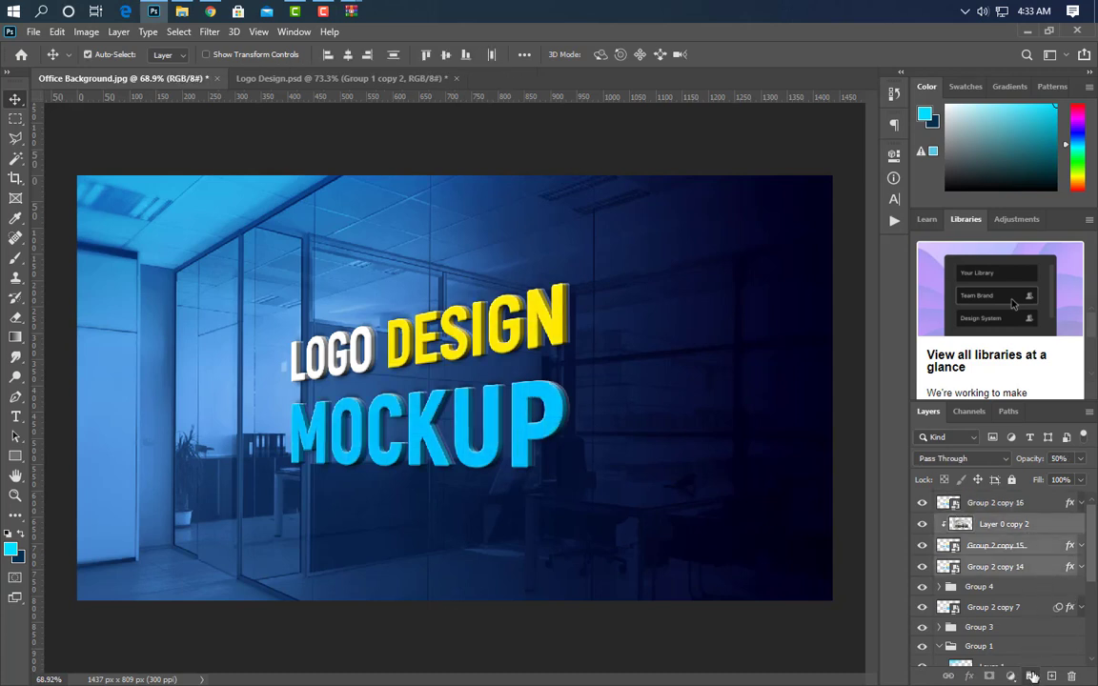
{"action": "key", "text": "ctrl+g"}
Set the fill of the topmost text layer, Group 2 copy 16, to 0%.
{"action": "left_click", "coordinate": [1036, 508]}
{"action": "left_click", "coordinate": [1081, 481]}
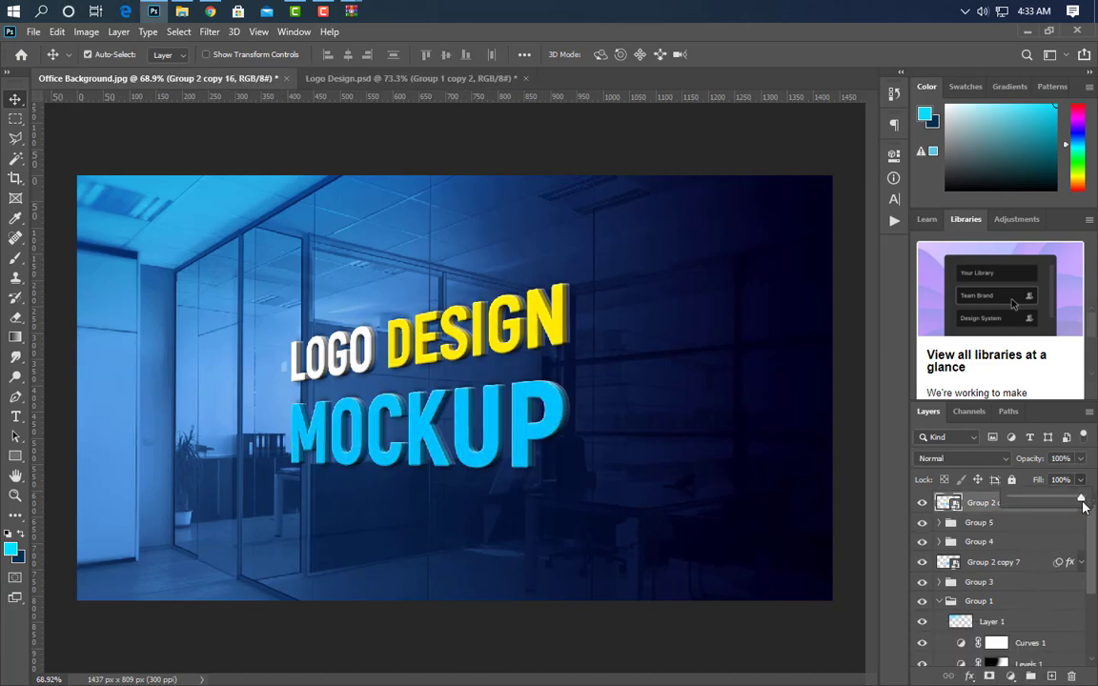
{"action": "left_click_drag", "start_coordinate": [1083, 499], "coordinate": [951, 519]}
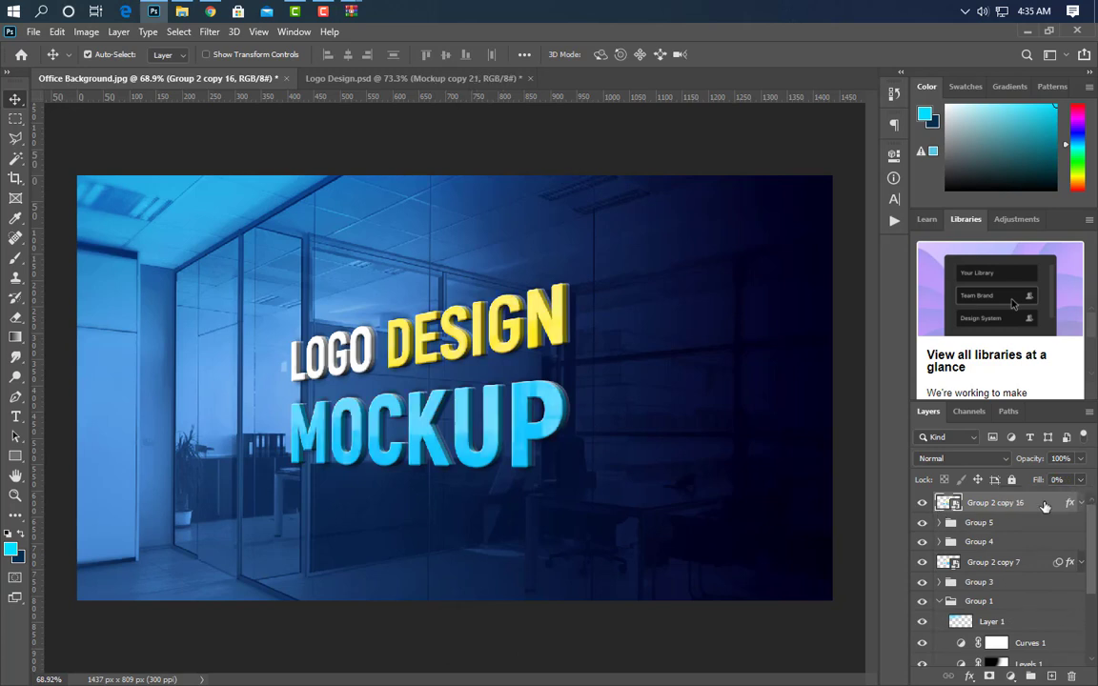
Set the Bevel & Emboss of Group 2 copy 16 to angle 178°, altitude 48°, highlight opacity 0% and shadow opacity 100%.
{"action": "left_click", "coordinate": [1085, 503]}
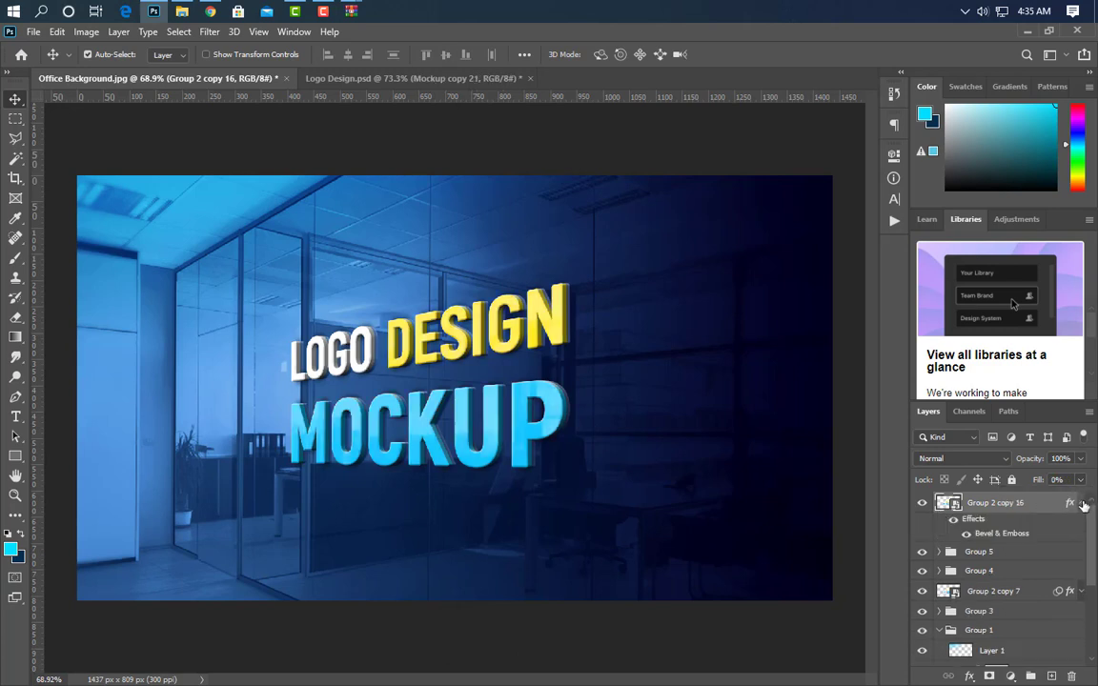
{"action": "key", "text": "h"}
{"action": "double_click", "coordinate": [1002, 533]}
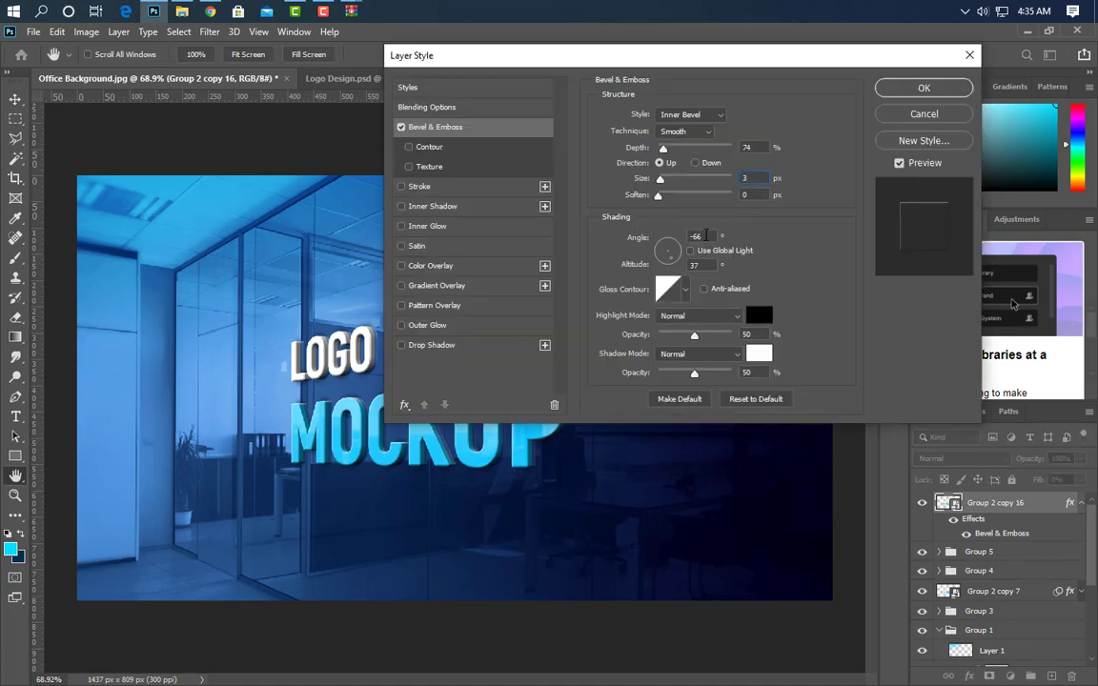
{"action": "left_click_drag", "start_coordinate": [706, 237], "coordinate": [671, 239]}
{"action": "type", "text": "178"}
{"action": "key", "text": "Tab"}
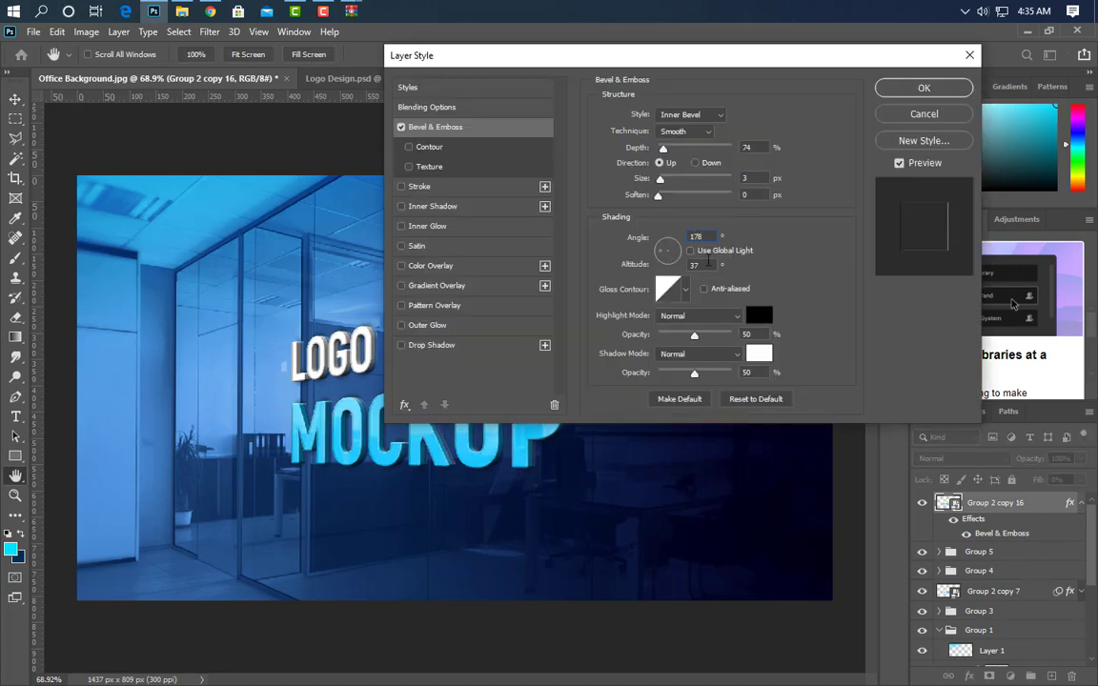
{"action": "type", "text": "48"}
{"action": "key", "text": "Tab"}
{"action": "type", "text": "0"}
{"action": "left_click_drag", "start_coordinate": [695, 375], "coordinate": [731, 373]}
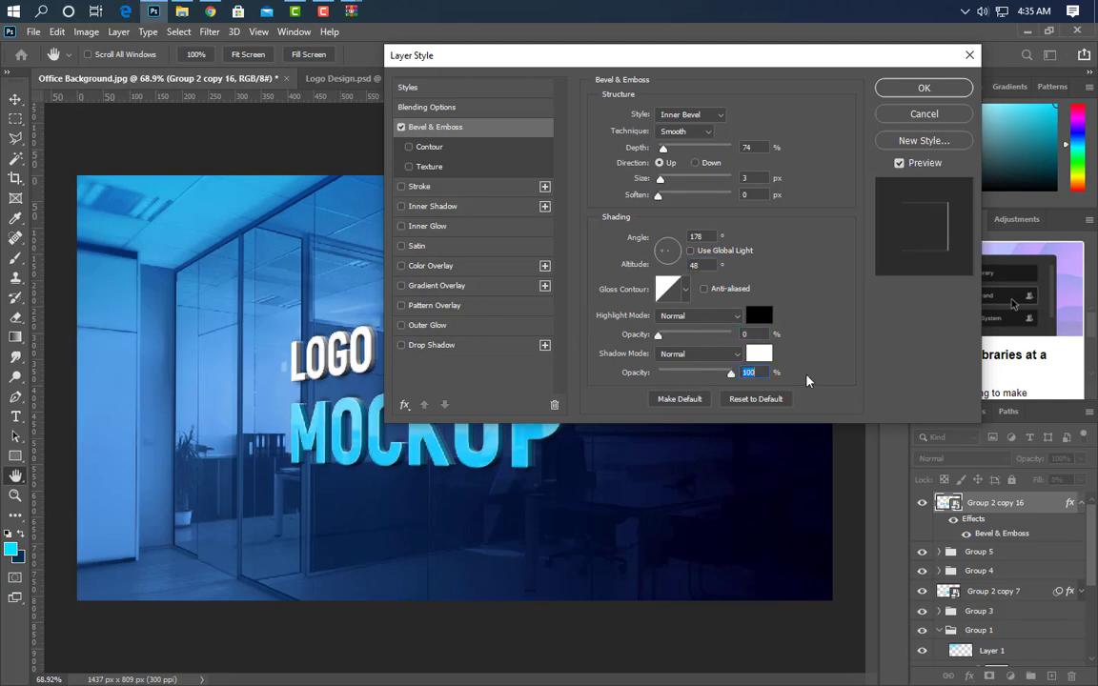
{"action": "left_click", "coordinate": [927, 89]}
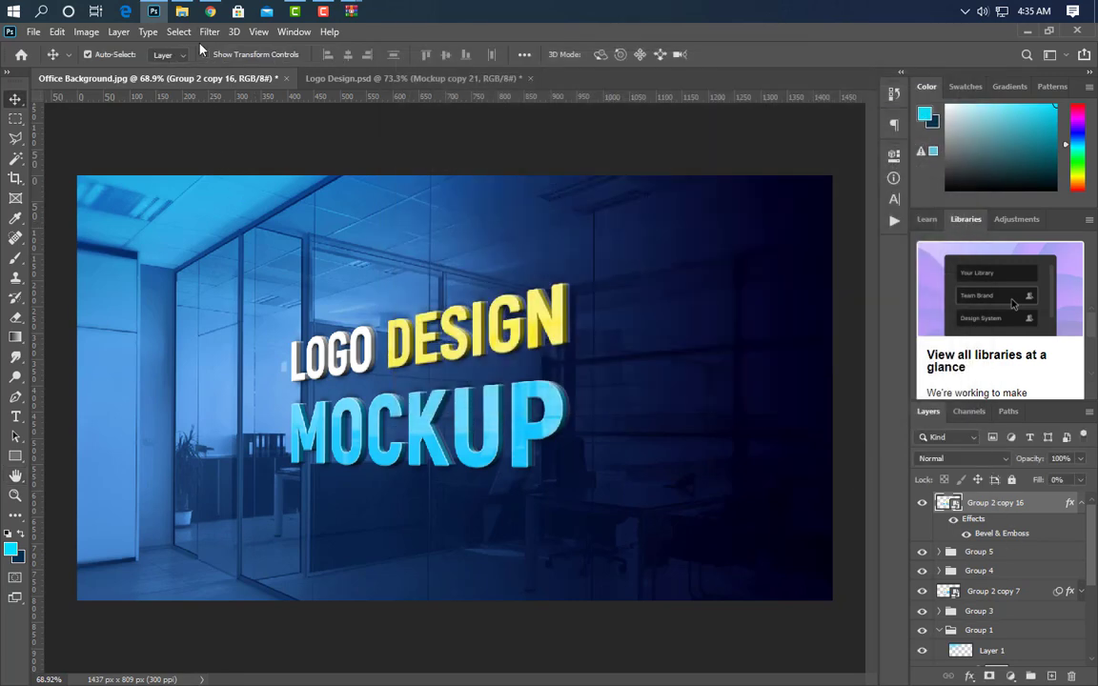
Apply a Gaussian Blur with a 4-pixel radius to Group 2 copy 16 and collapse its effects list.
{"action": "left_click", "coordinate": [210, 34]}
{"action": "mouse_move", "coordinate": [294, 204]}
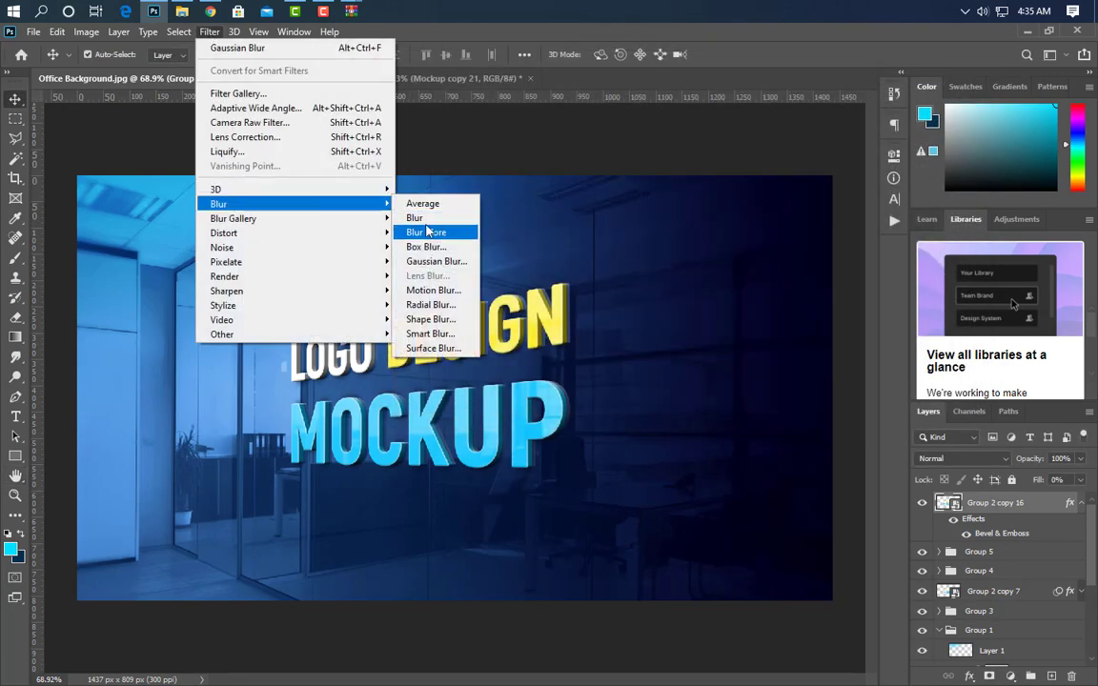
{"action": "left_click", "coordinate": [434, 261]}
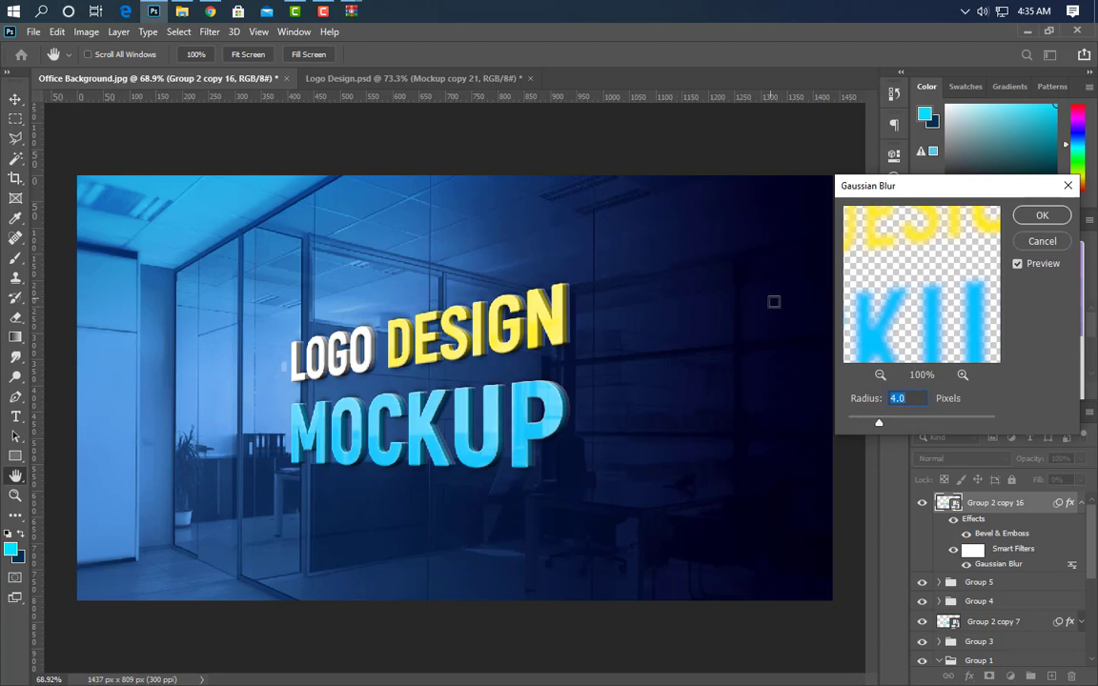
{"action": "left_click", "coordinate": [1040, 218]}
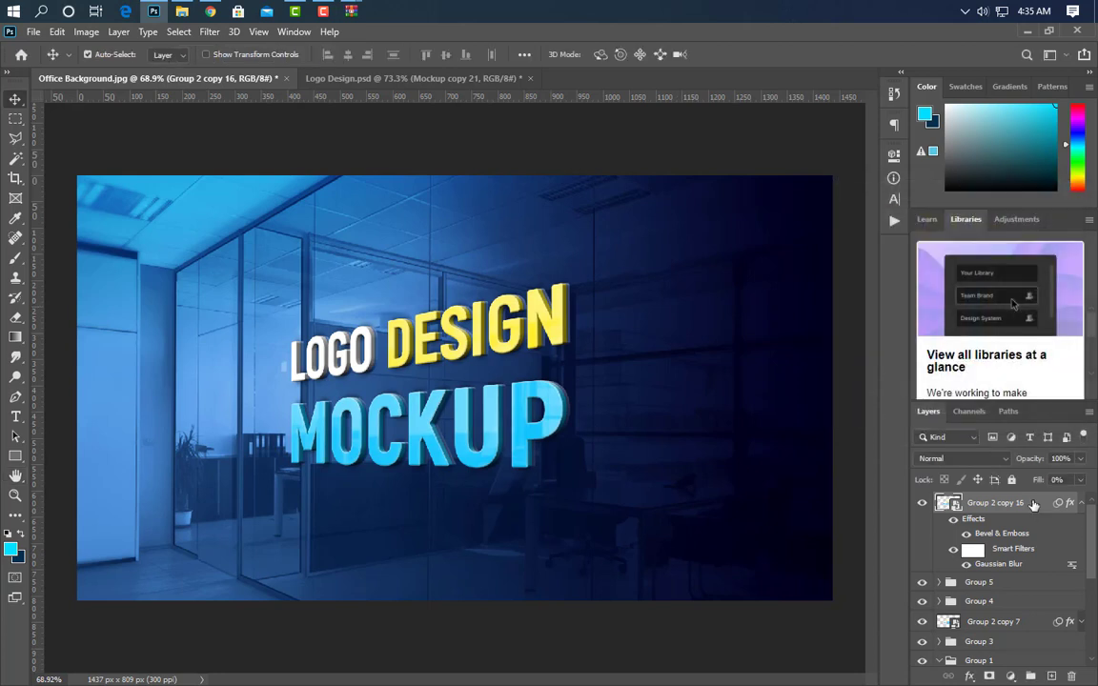
{"action": "left_click", "coordinate": [1082, 507]}
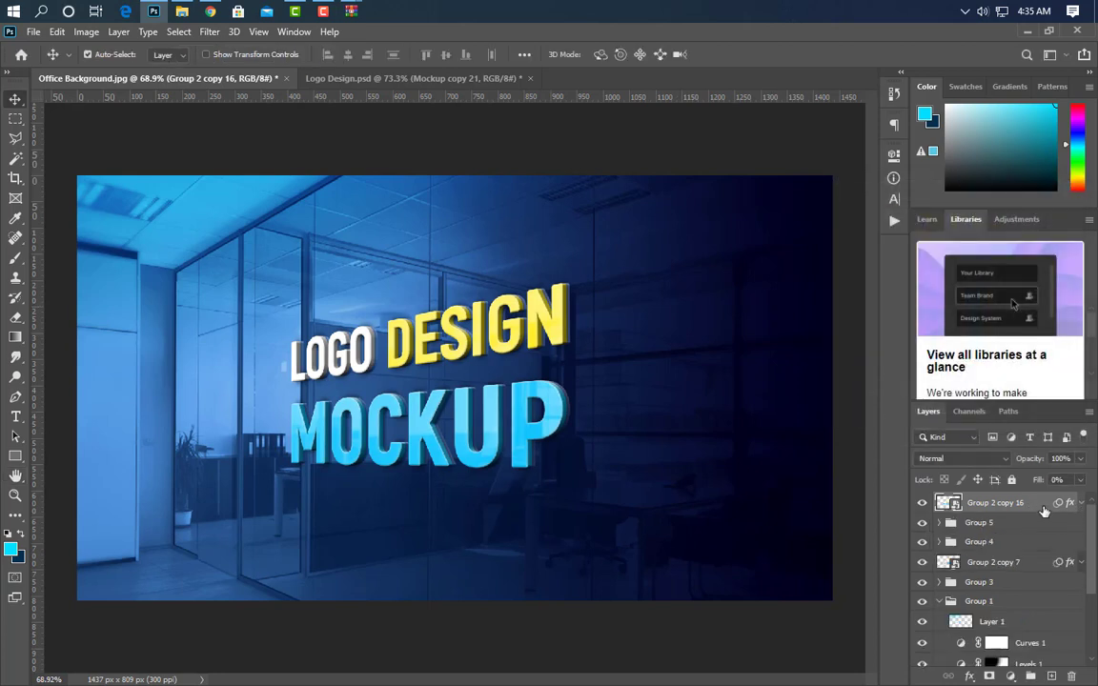
Duplicate the blurred bevel layer Group 2 copy 16 twice and group the lower two of the three layers.
{"action": "left_click_drag", "start_coordinate": [1044, 512], "coordinate": [1052, 676]}
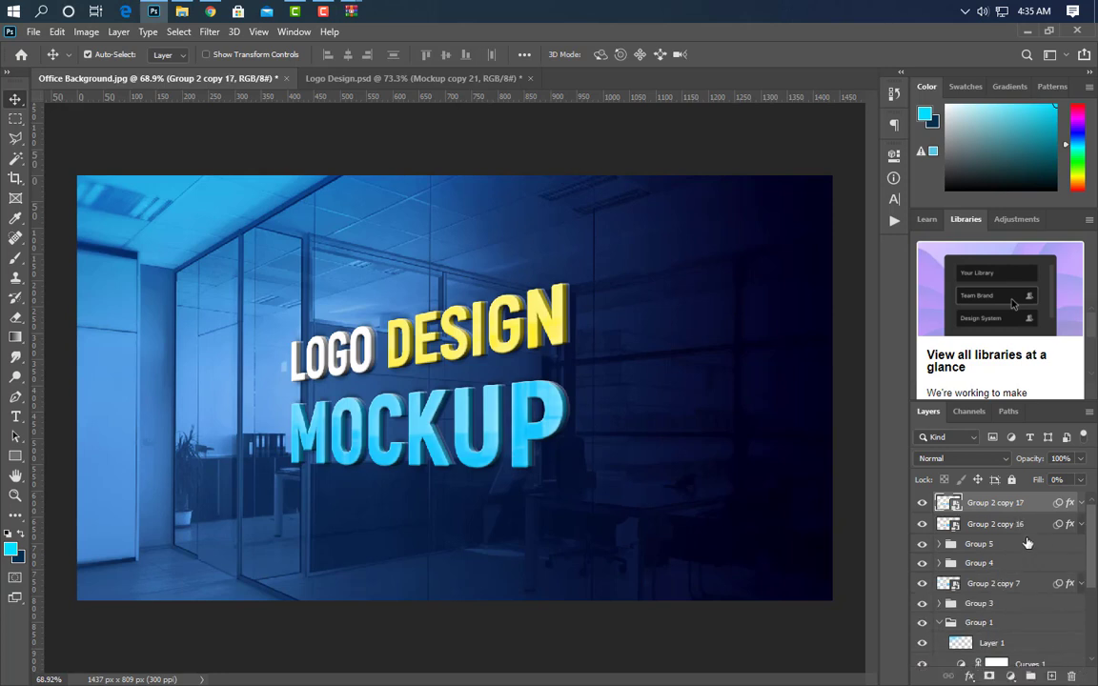
{"action": "left_click_drag", "start_coordinate": [1042, 512], "coordinate": [1051, 676]}
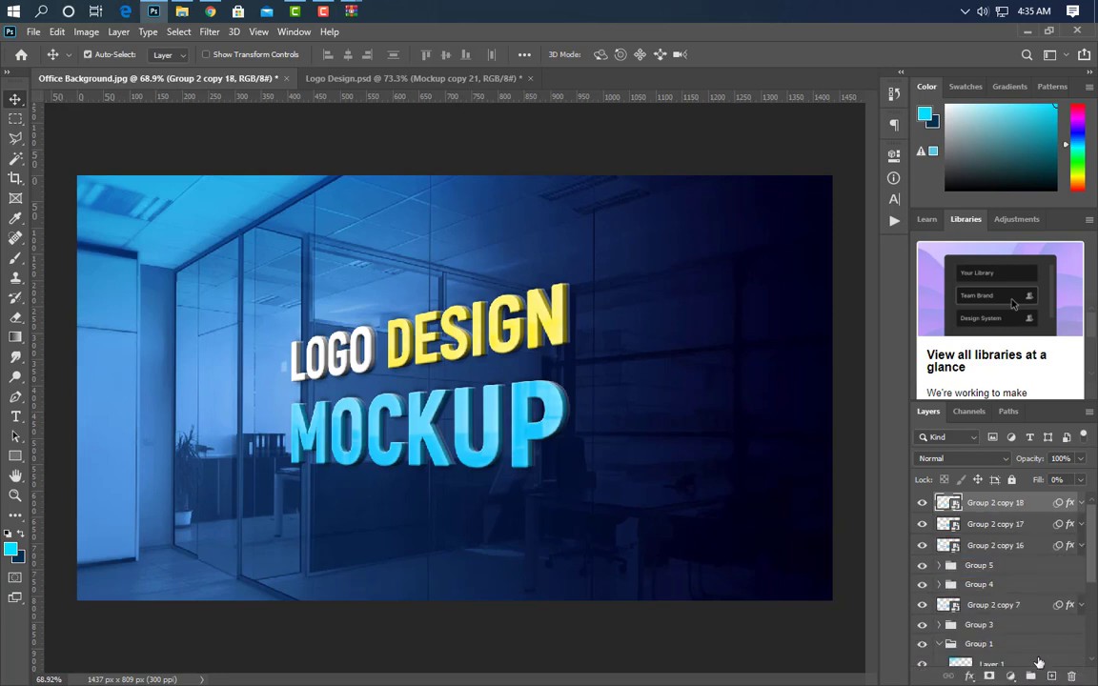
{"action": "left_click", "coordinate": [1039, 524]}
{"action": "left_click", "coordinate": [1037, 546], "text": "shift"}
{"action": "left_click", "coordinate": [1031, 676]}
Set the opacity of the topmost layer, Group 2 copy 18, to 0% and delete its Gaussian Blur smart filter.
{"action": "left_click", "coordinate": [1039, 502]}
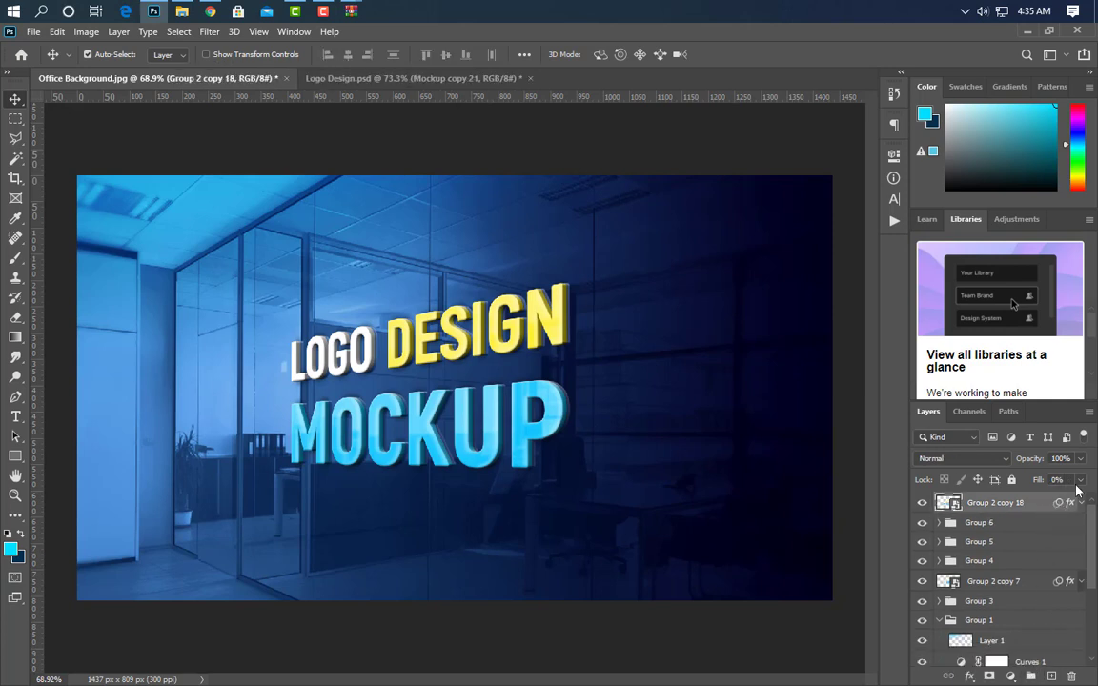
{"action": "left_click", "coordinate": [1082, 481]}
{"action": "left_click", "coordinate": [1081, 459]}
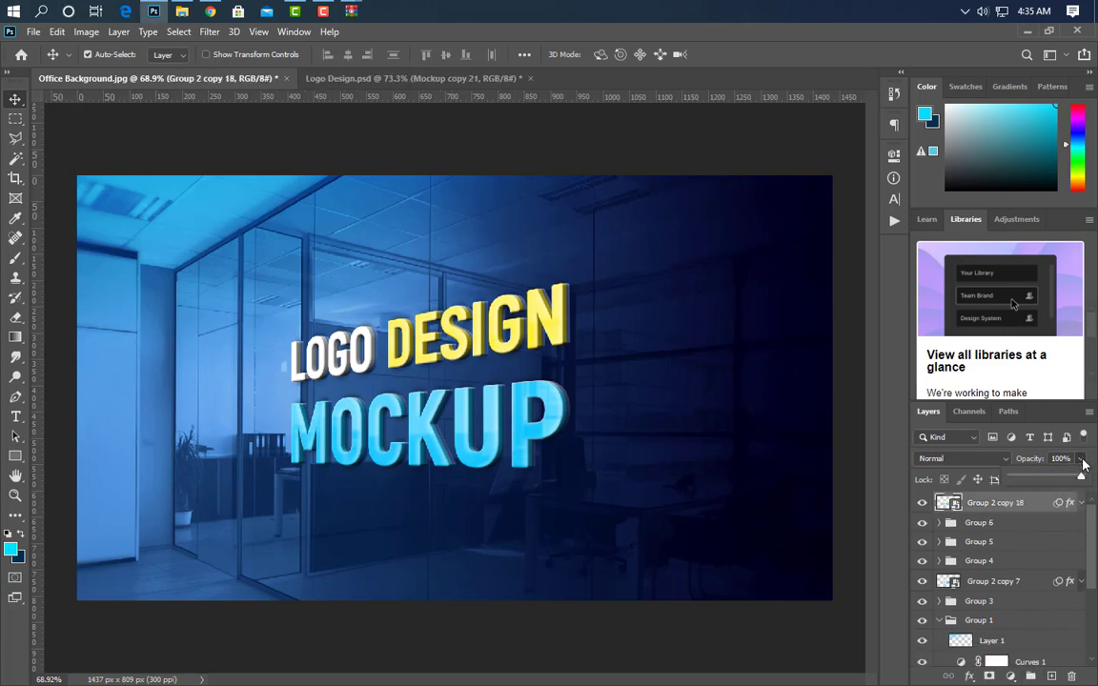
{"action": "left_click", "coordinate": [1082, 504]}
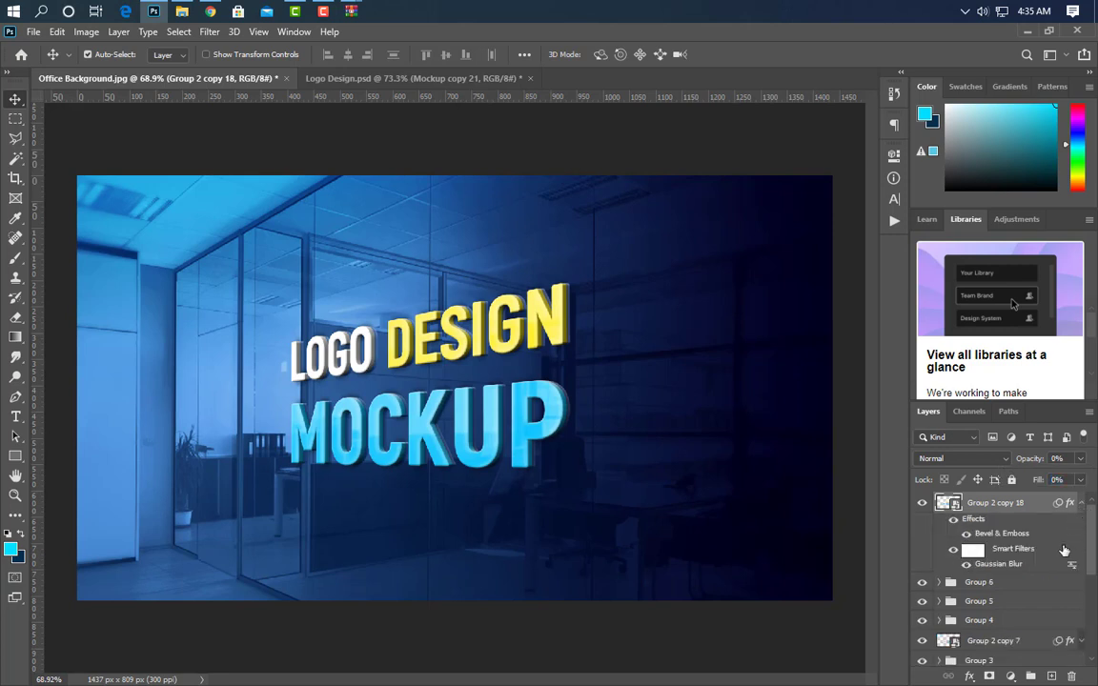
{"action": "left_click_drag", "start_coordinate": [1013, 564], "coordinate": [1071, 676]}
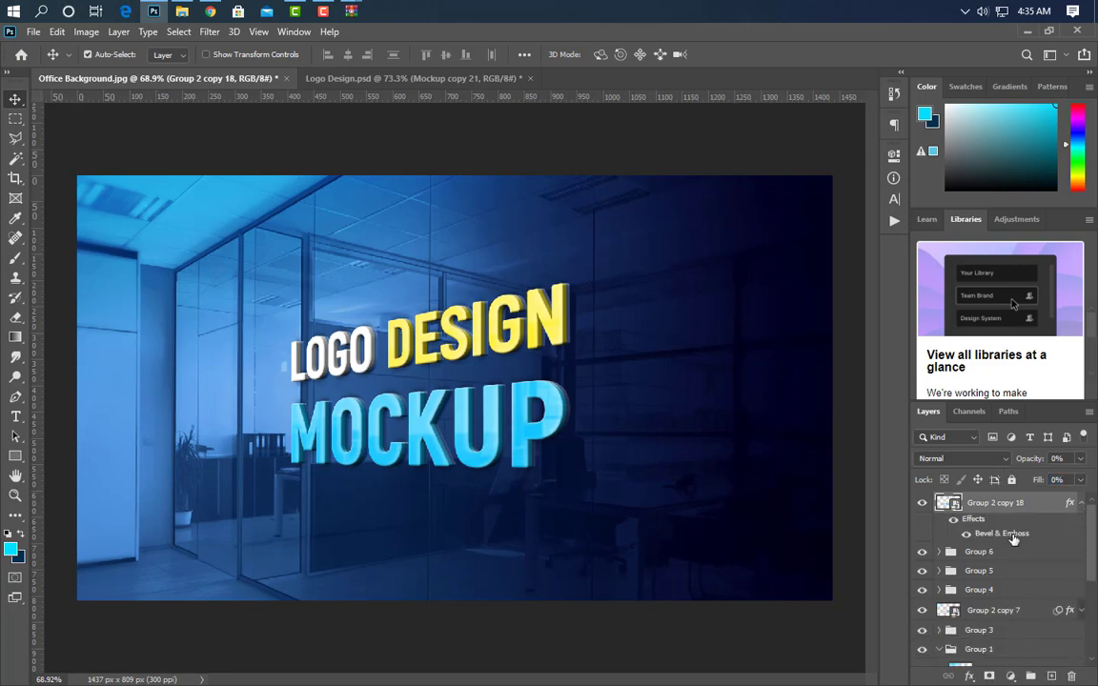
{"action": "scroll", "coordinate": [1014, 540], "scroll_direction": "down", "scroll_amount": 1}
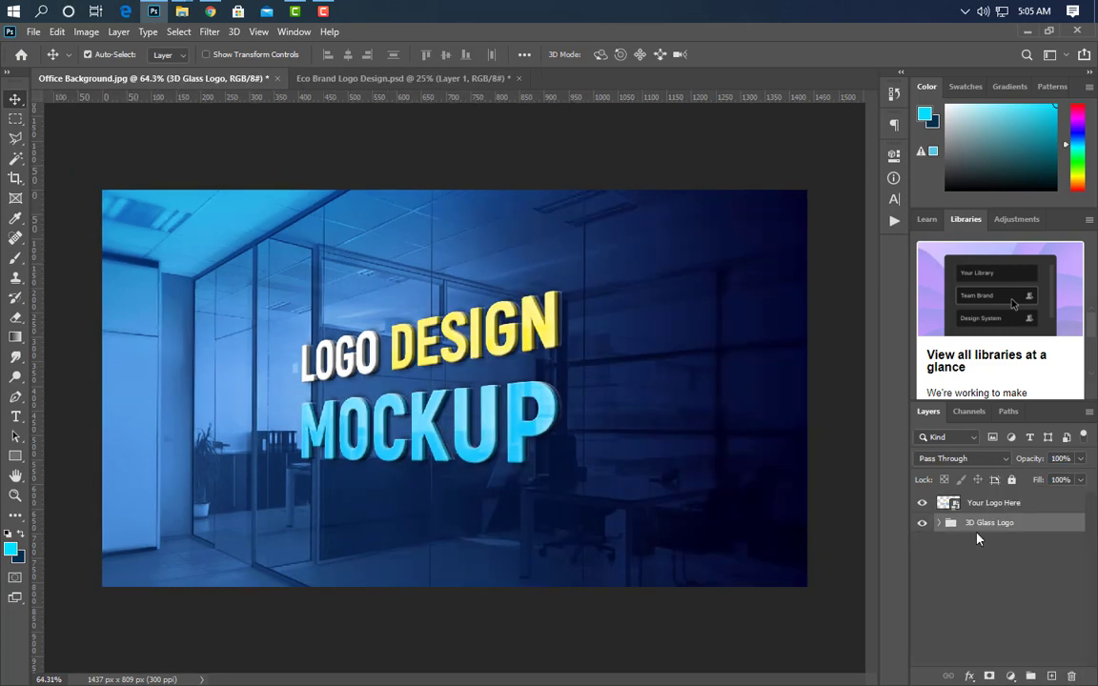
Open the contents of the Your Logo Here smart object and bring in the logo layer from Eco Brand Logo Design.psd.
{"action": "double_click", "coordinate": [956, 505]}
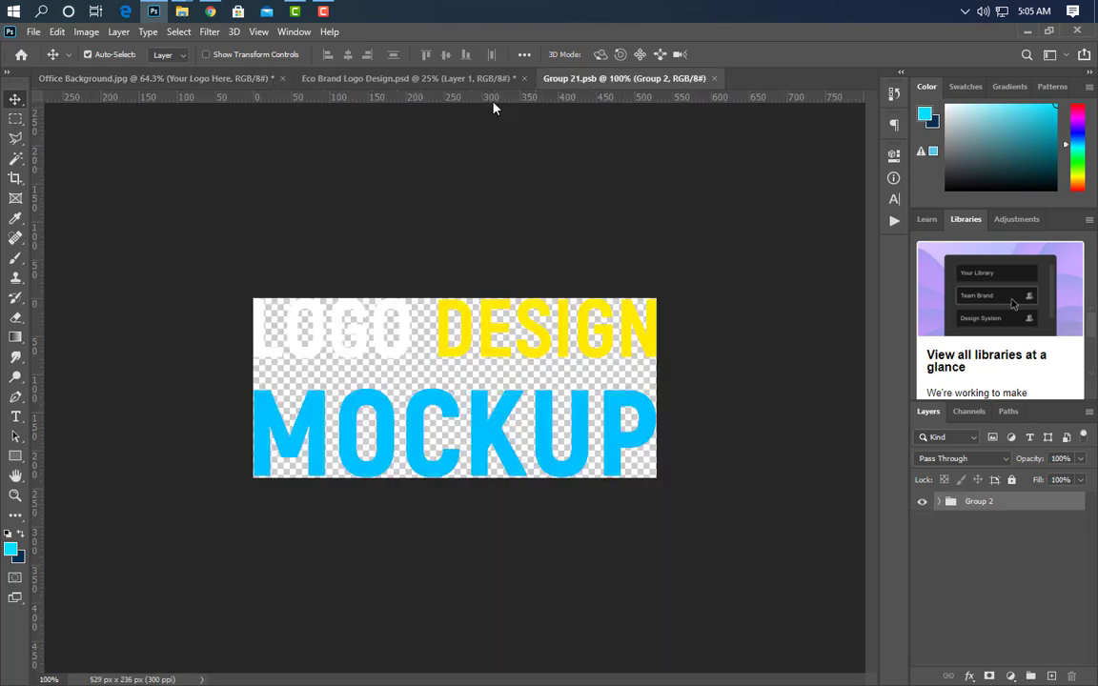
{"action": "left_click", "coordinate": [473, 77]}
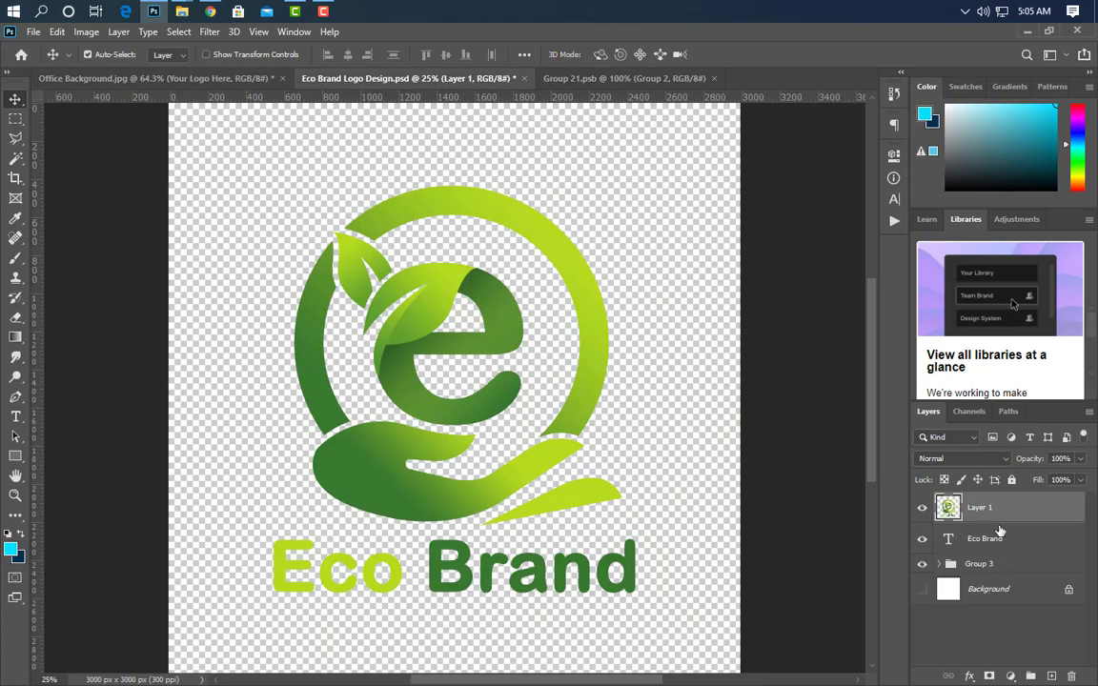
{"action": "left_click_drag", "start_coordinate": [592, 379], "coordinate": [502, 419]}
Scale the Eco Brand logo to 16.72% and center it over the LOGO DESIGN MOCKUP lettering.
{"action": "key", "text": "ctrl+t"}
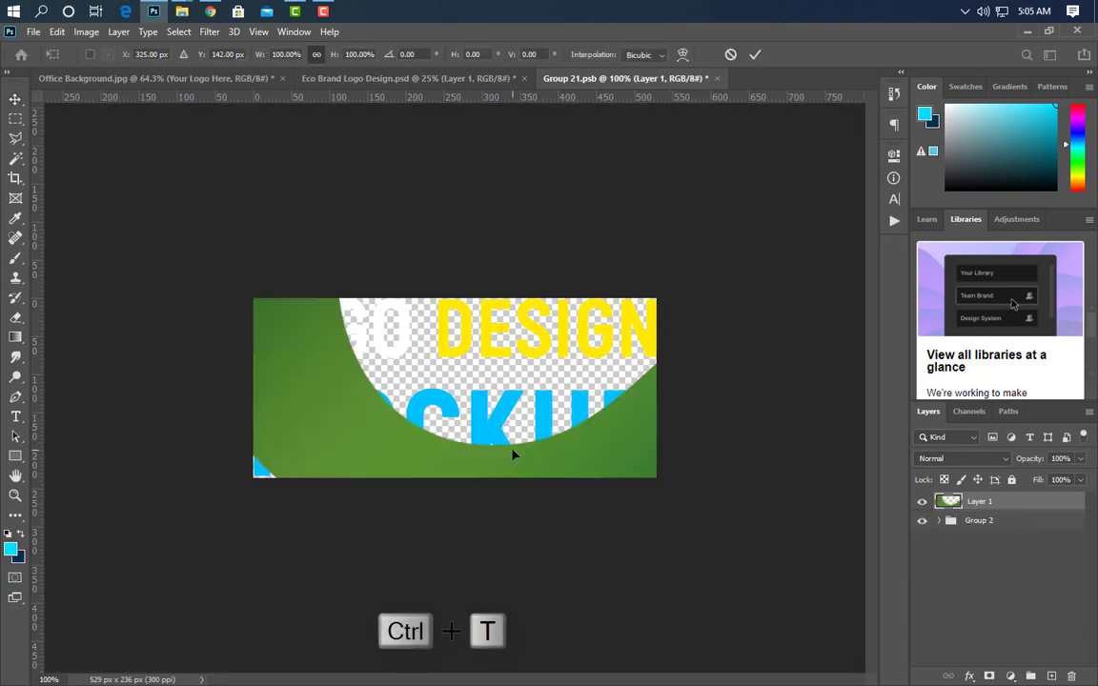
{"action": "key", "text": "ctrl+0"}
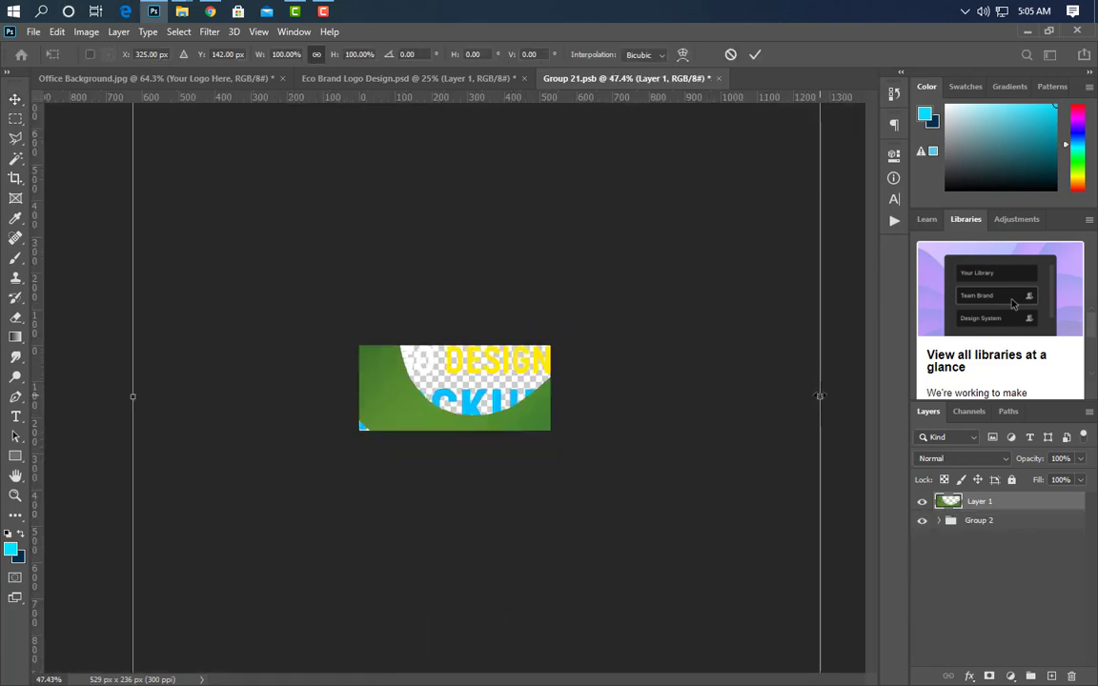
{"action": "left_click_drag", "start_coordinate": [820, 395], "coordinate": [512, 397]}
{"action": "left_click_drag", "start_coordinate": [133, 396], "coordinate": [397, 398]}
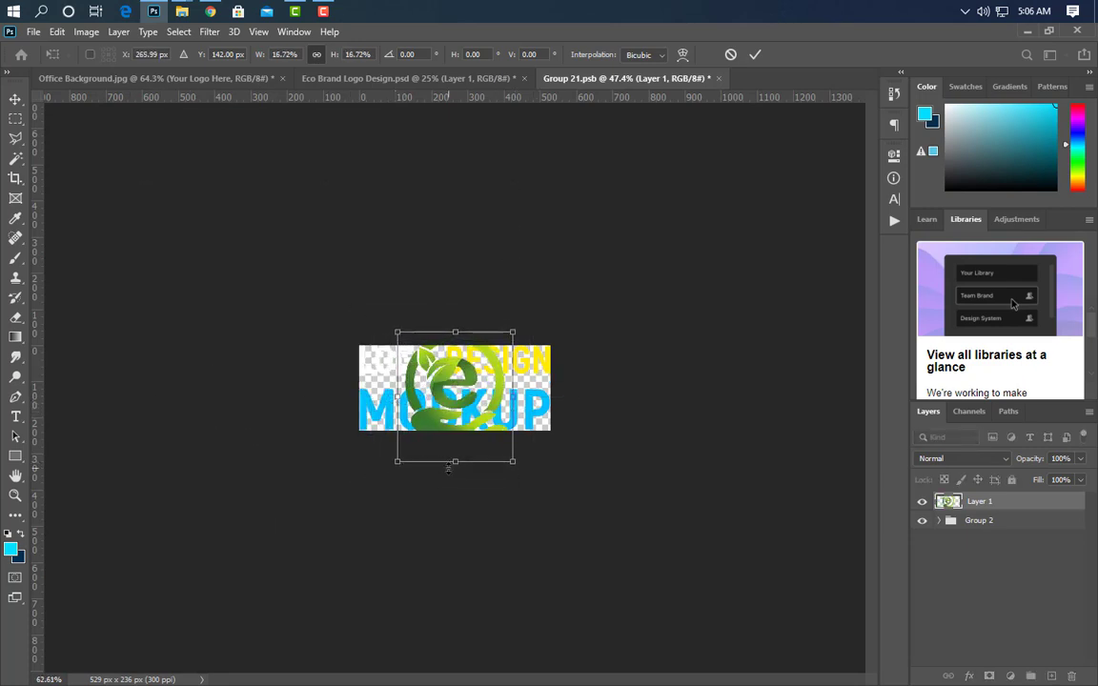
{"action": "key", "text": "ctrl+plus"}
{"action": "left_click_drag", "start_coordinate": [497, 410], "coordinate": [493, 392]}
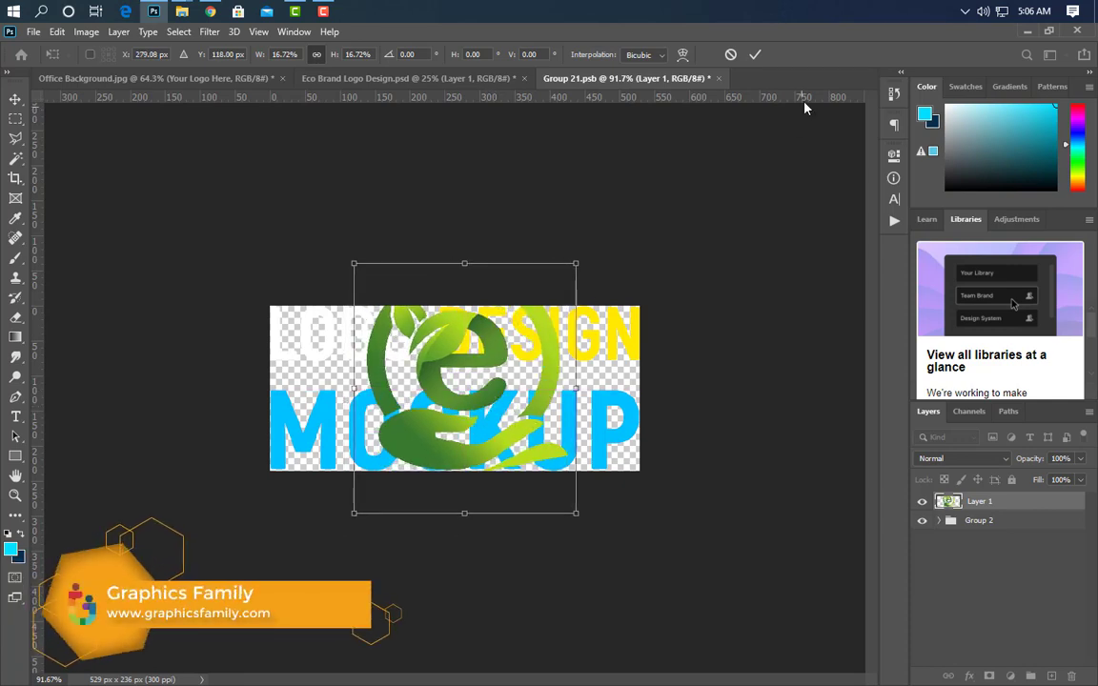
{"action": "key", "text": "Return"}
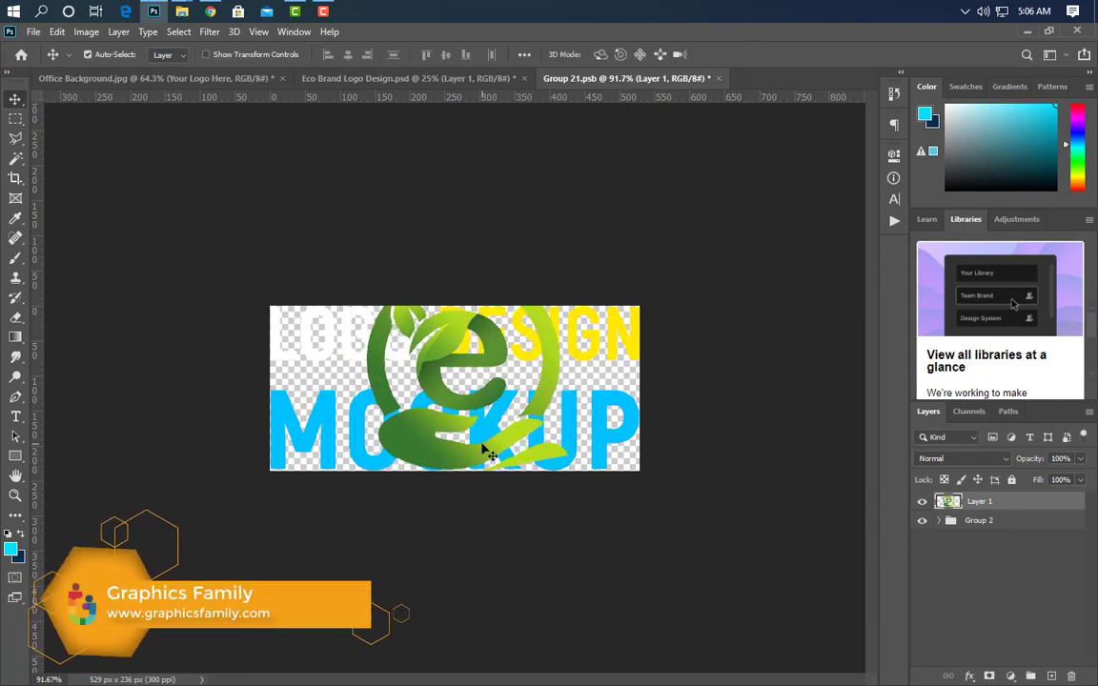
Enlarge the smart object's canvas with the Crop tool to about 849 × 478 px at 16:9 so it encloses the whole logo.
{"action": "left_click", "coordinate": [15, 178]}
{"action": "left_click_drag", "start_coordinate": [447, 308], "coordinate": [454, 272]}
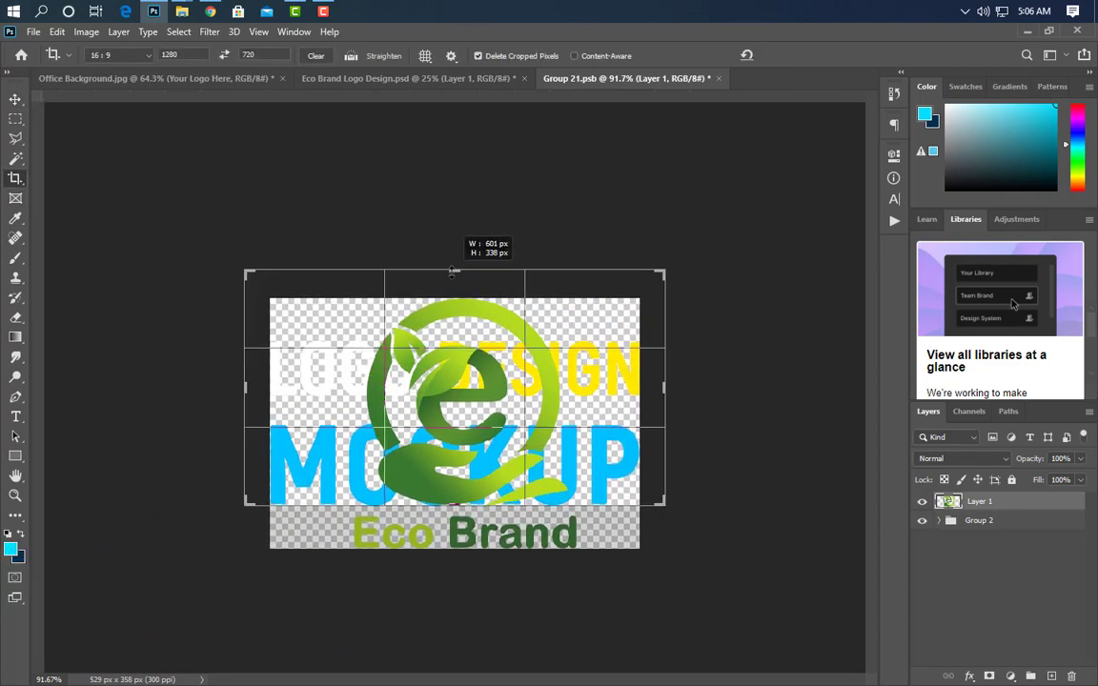
{"action": "left_click_drag", "start_coordinate": [455, 507], "coordinate": [455, 532]}
{"action": "key", "text": "Return"}
{"action": "key", "text": "ctrl+r"}
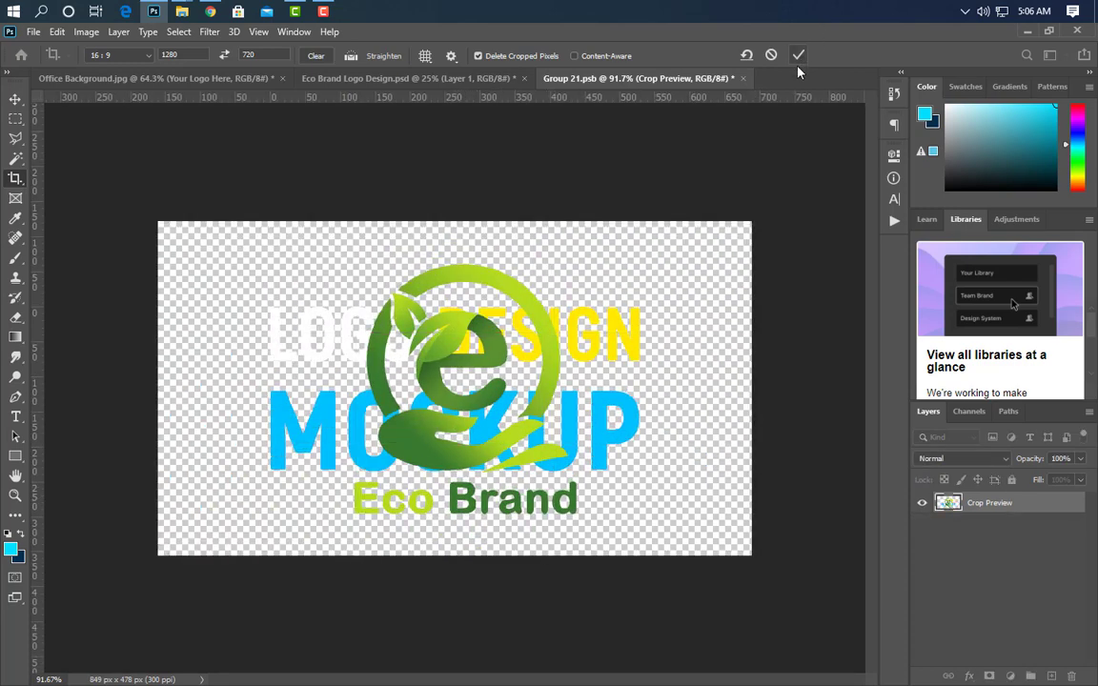
{"action": "left_click", "coordinate": [799, 55]}
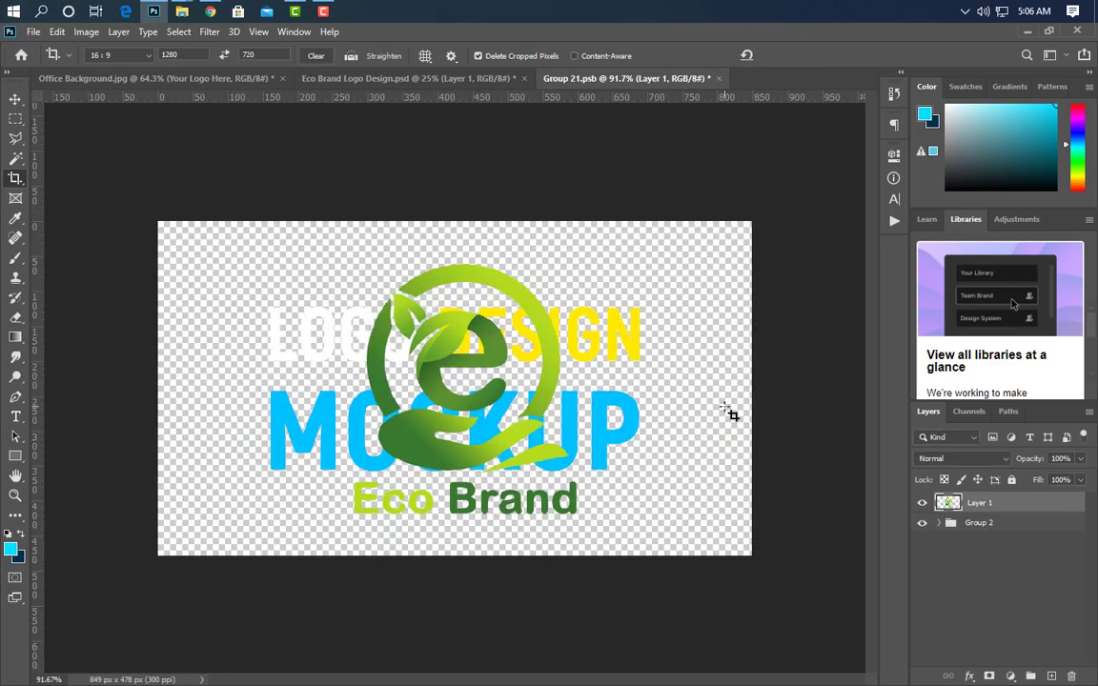
Hide the Group 2 lettering, then save and close the smart object document Group 21.psb.
{"action": "left_click", "coordinate": [922, 525]}
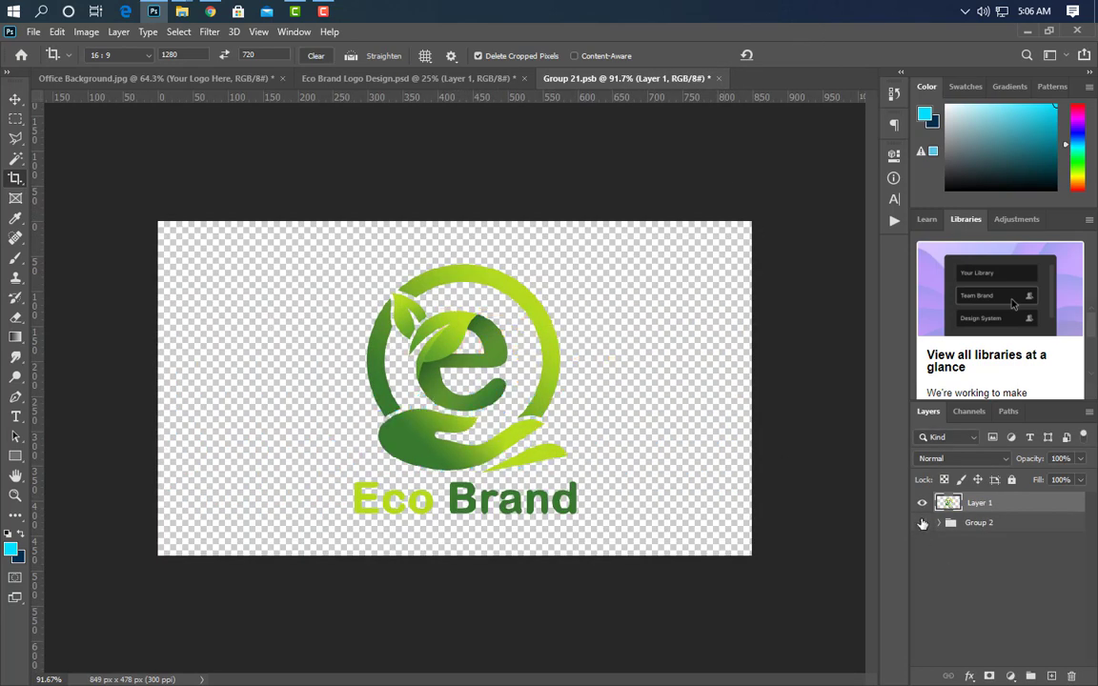
{"action": "left_click", "coordinate": [721, 78]}
{"action": "left_click", "coordinate": [481, 278]}
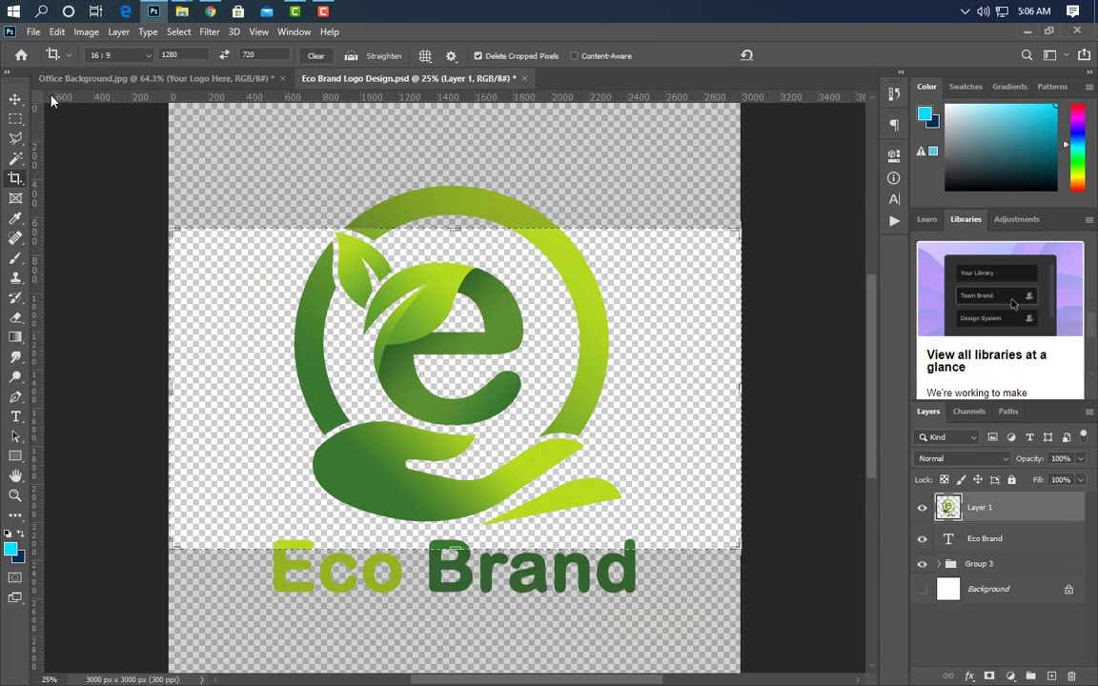
Switch to the Move tool and return to the Office Background.jpg mockup document.
{"action": "left_click", "coordinate": [15, 99]}
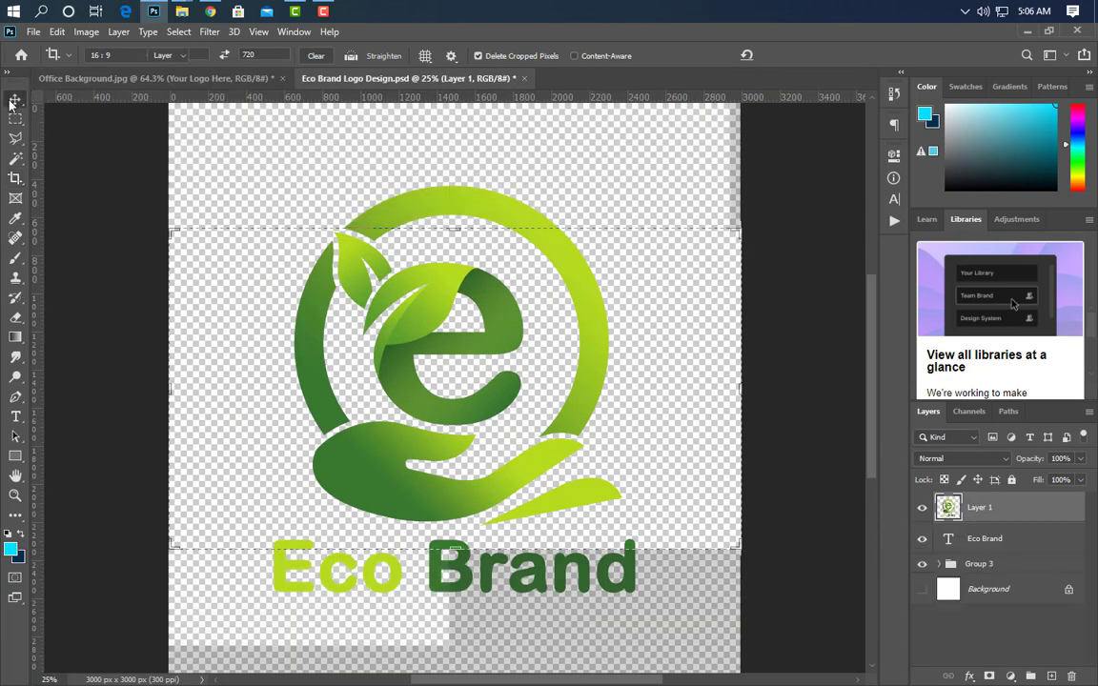
{"action": "left_click", "coordinate": [216, 80]}
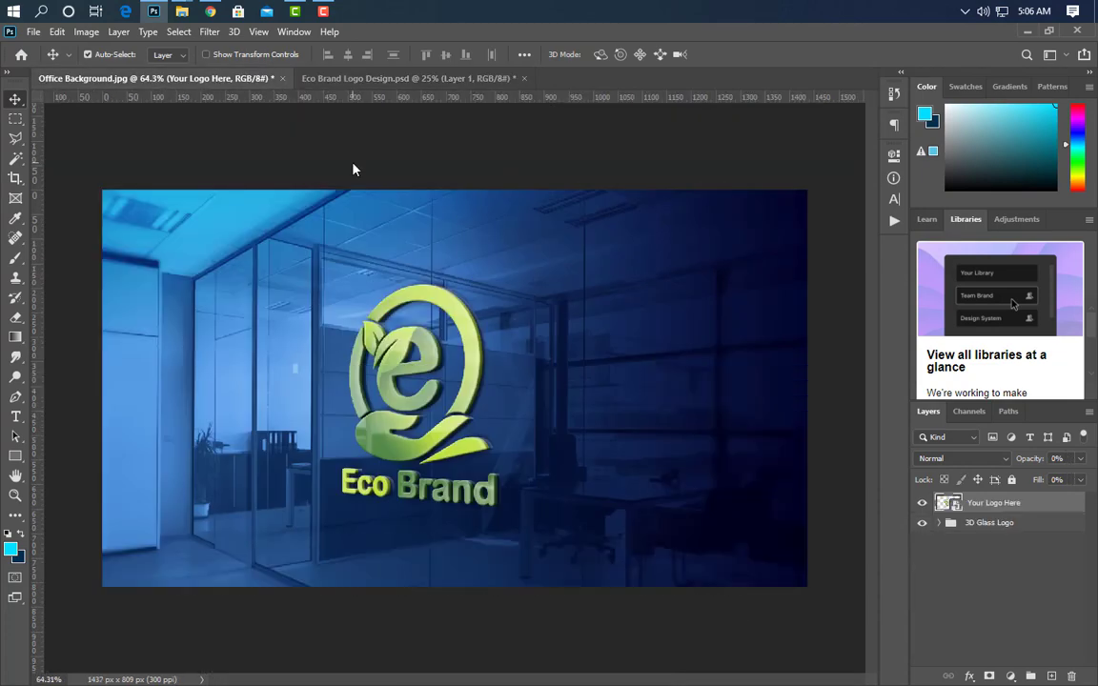